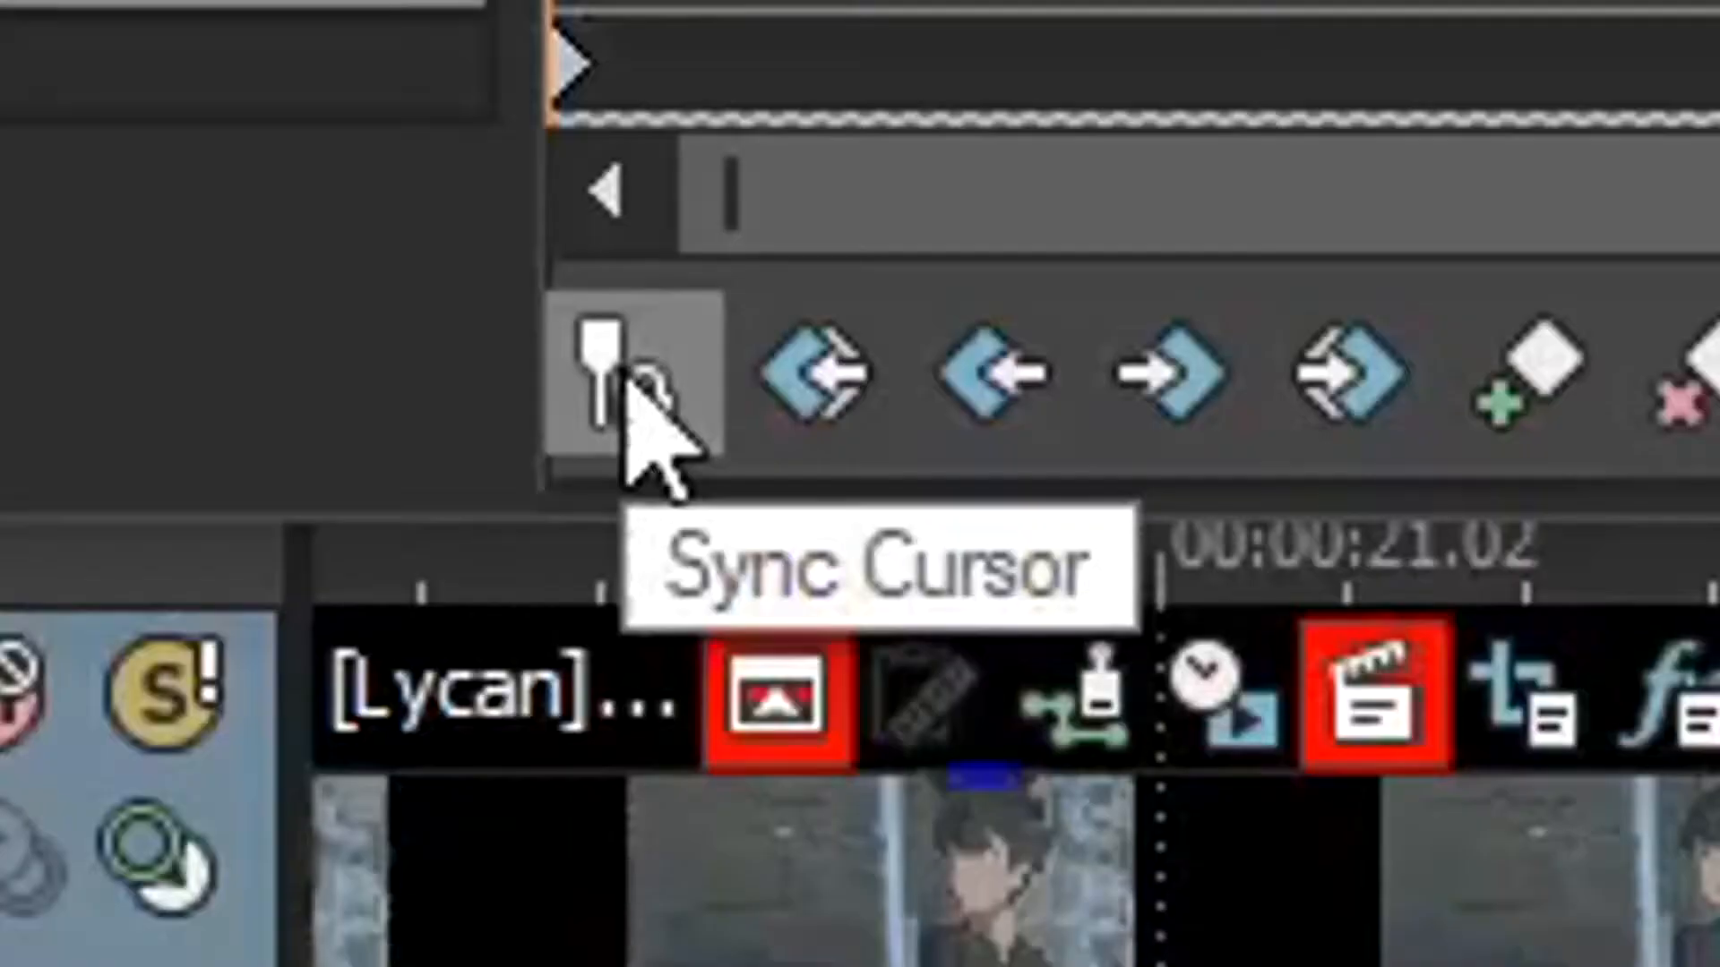
# - Turn on Sync Cursor for the Event Pan/Crop keyframe timeline and scrub the clip to check that both cursors move together
pyautogui.click(627, 371)
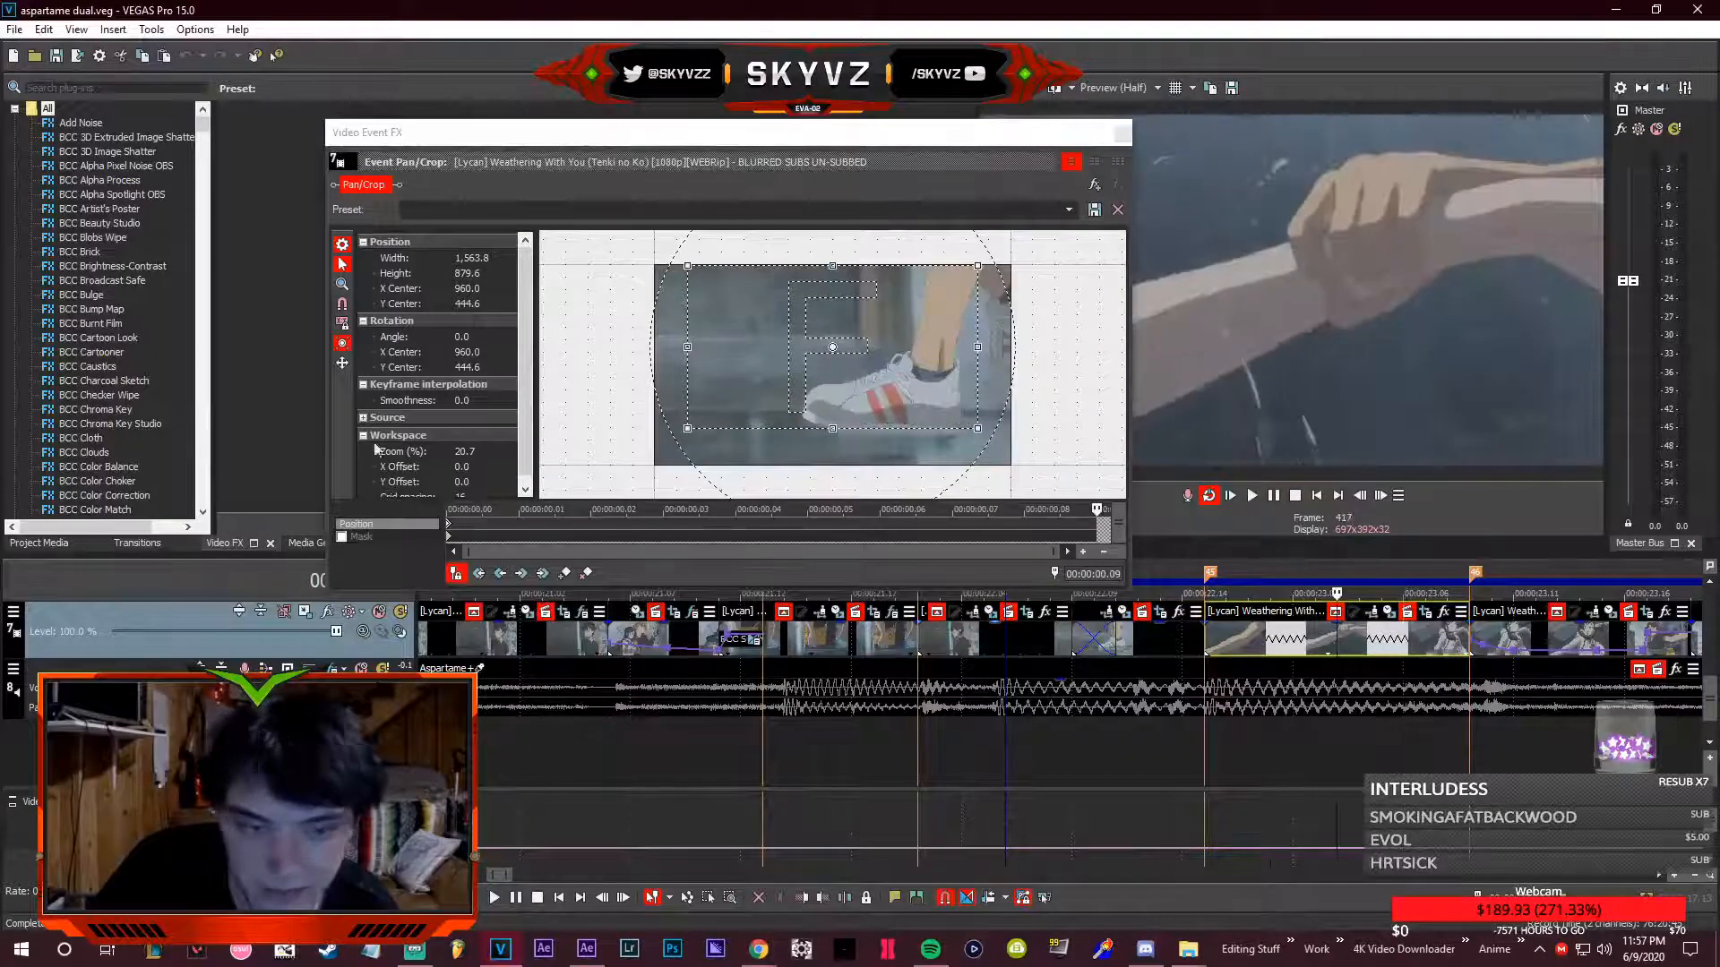
pyautogui.click(540, 528)
pyautogui.press('Right')
pyautogui.press('Right')
pyautogui.press('Right')
pyautogui.press('Right')
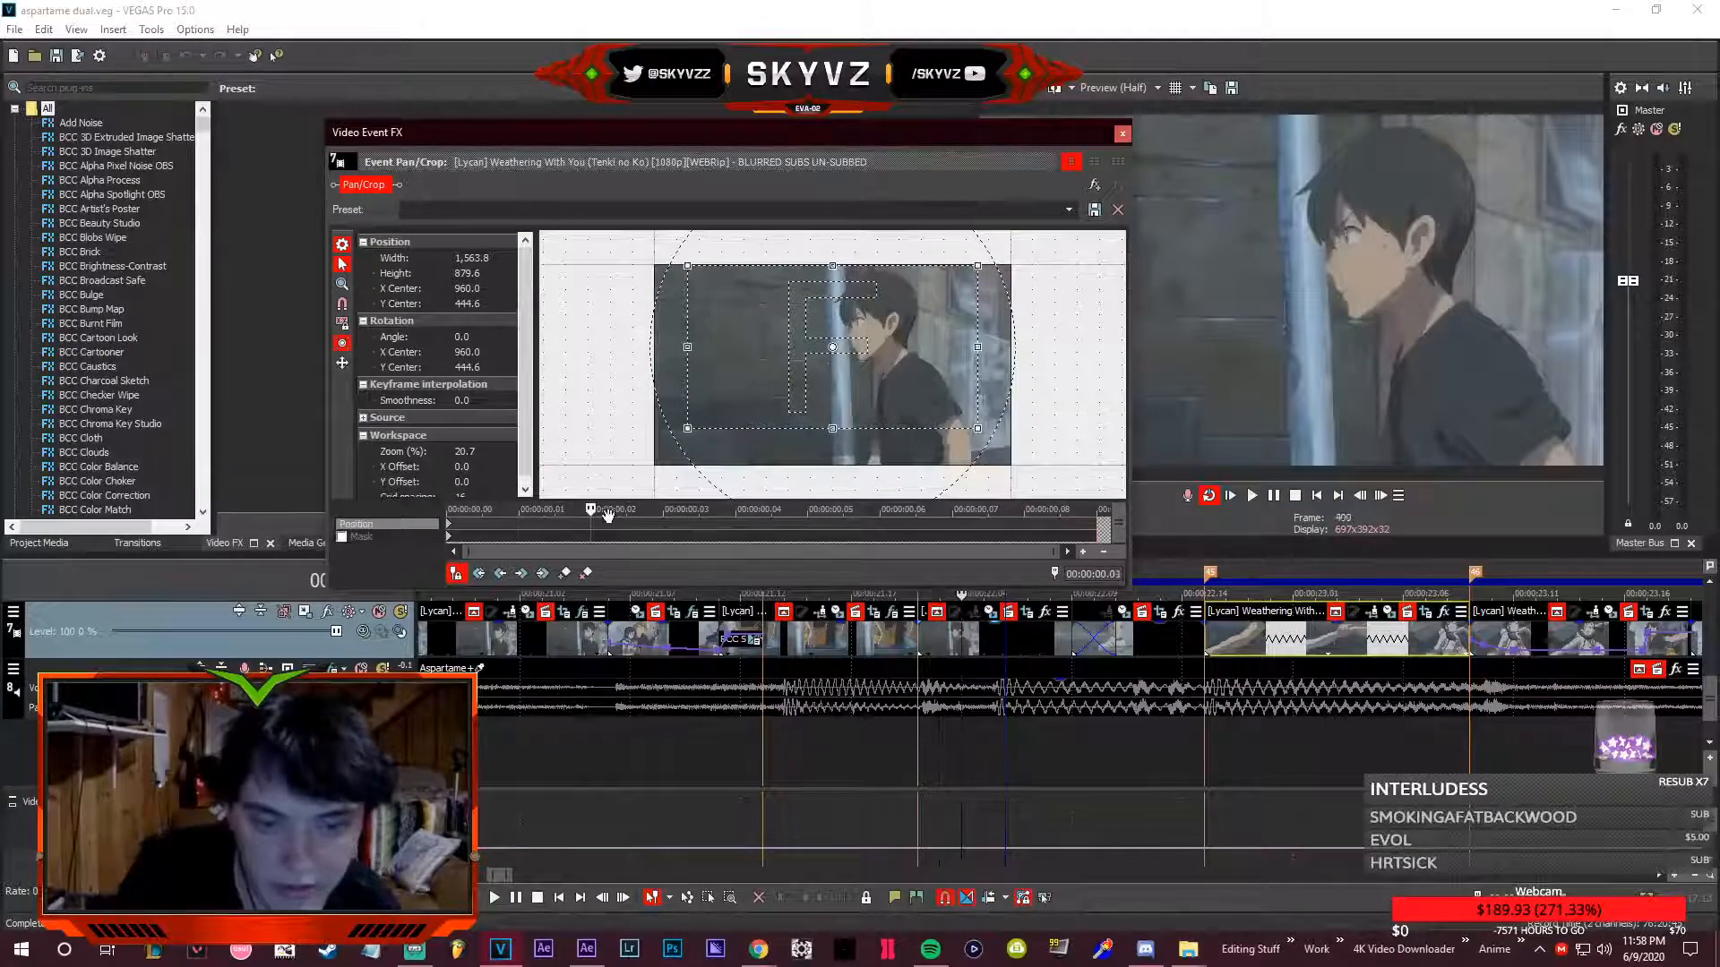
pyautogui.scroll(1, 1029, 666)
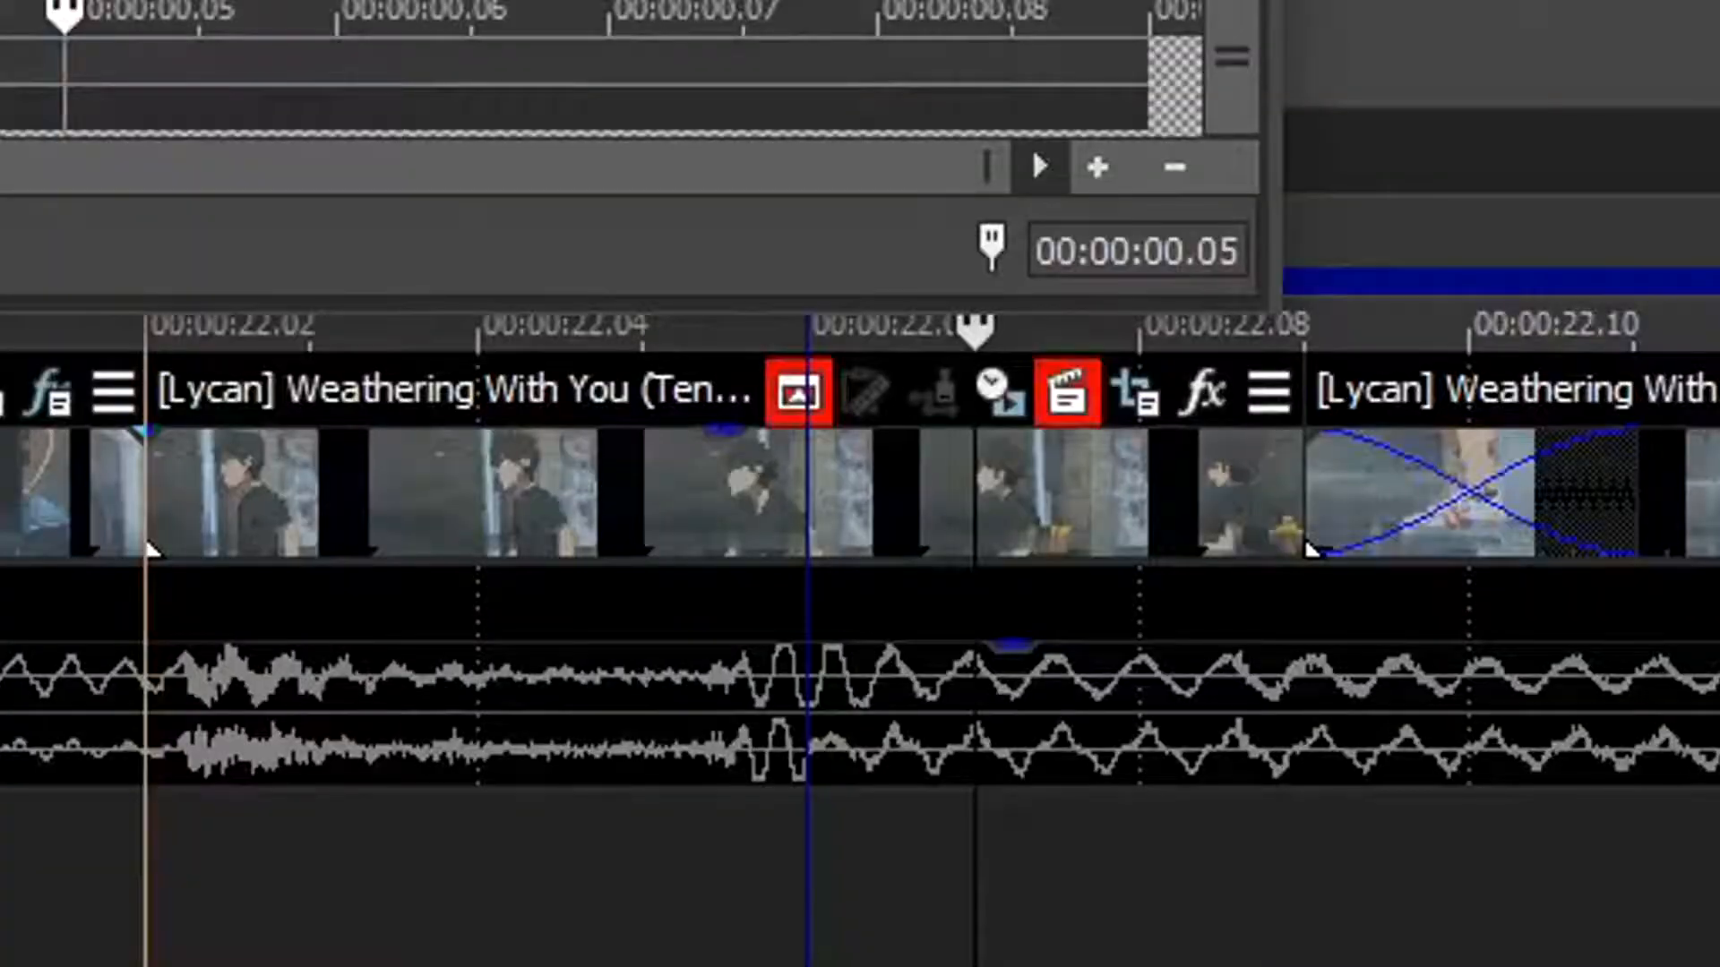
# - Step through the clip frame by frame to compare the pan/crop cursor with the main timeline cursor
pyautogui.press('Left')
pyautogui.press('Left')
pyautogui.press('Left')
pyautogui.press('Left')
pyautogui.press('Right')
pyautogui.press('Right')
pyautogui.press('Right')
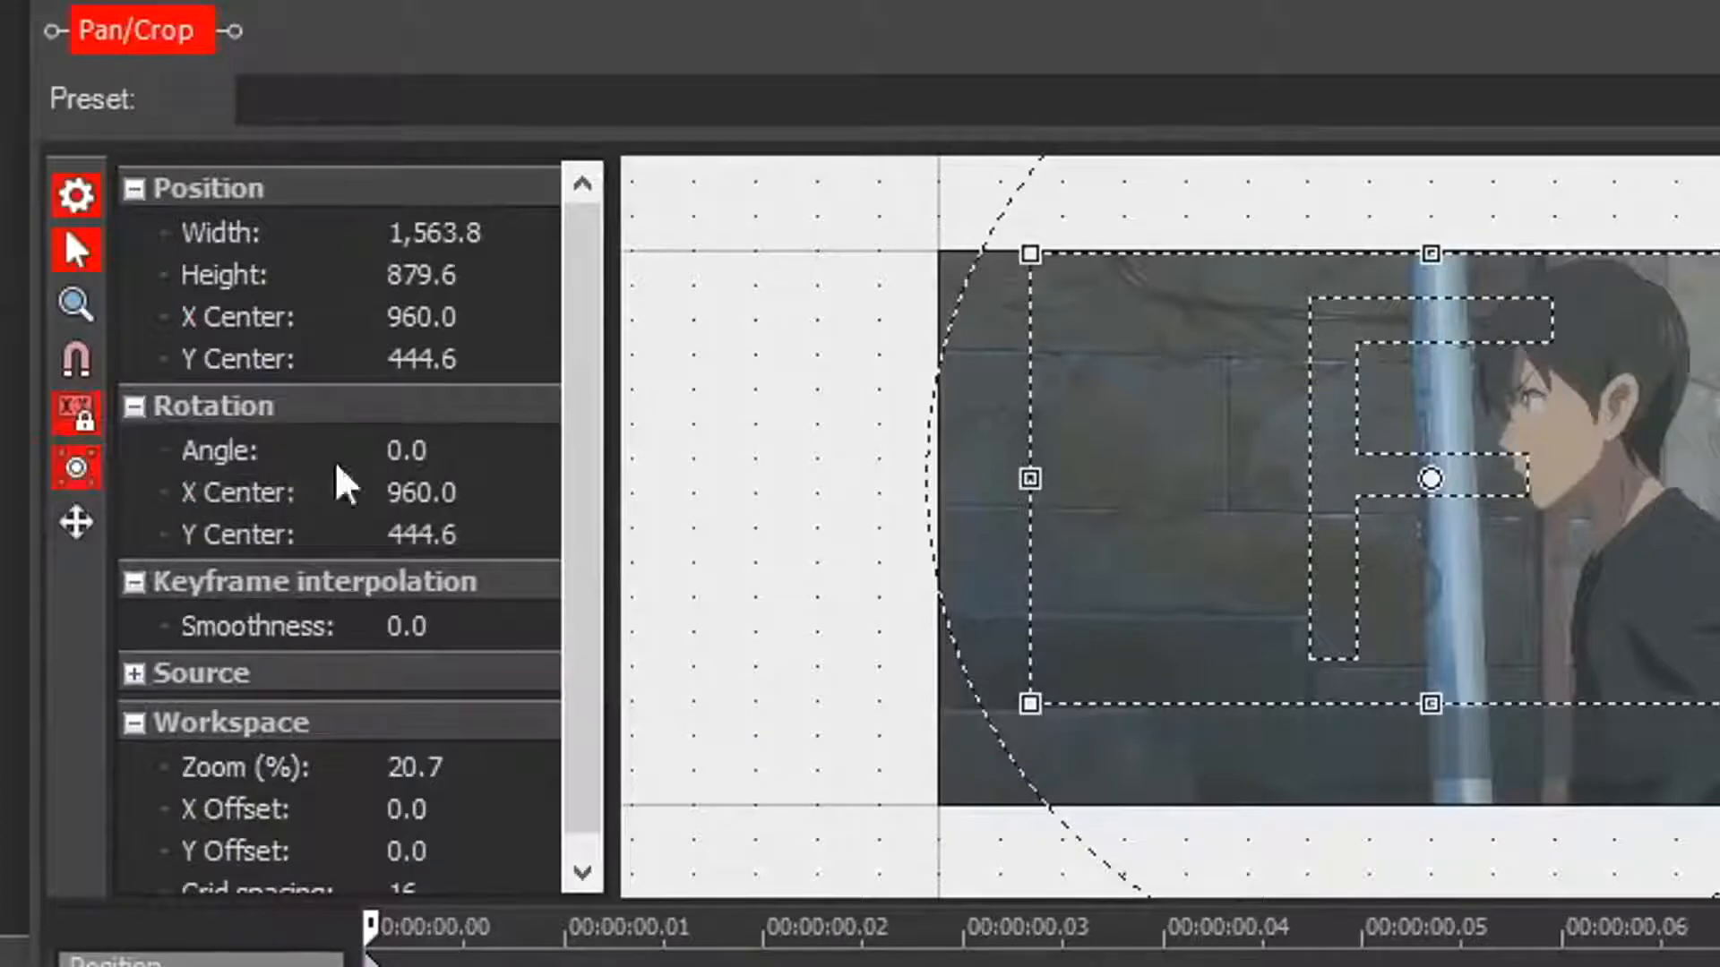
# - Shrink the crop frame to about 1,289 × 725 and toggle Lock Aspect Ratio and Size About Center, leaving both on
pyautogui.moveTo(1383, 703); pyautogui.dragTo(1388, 664)
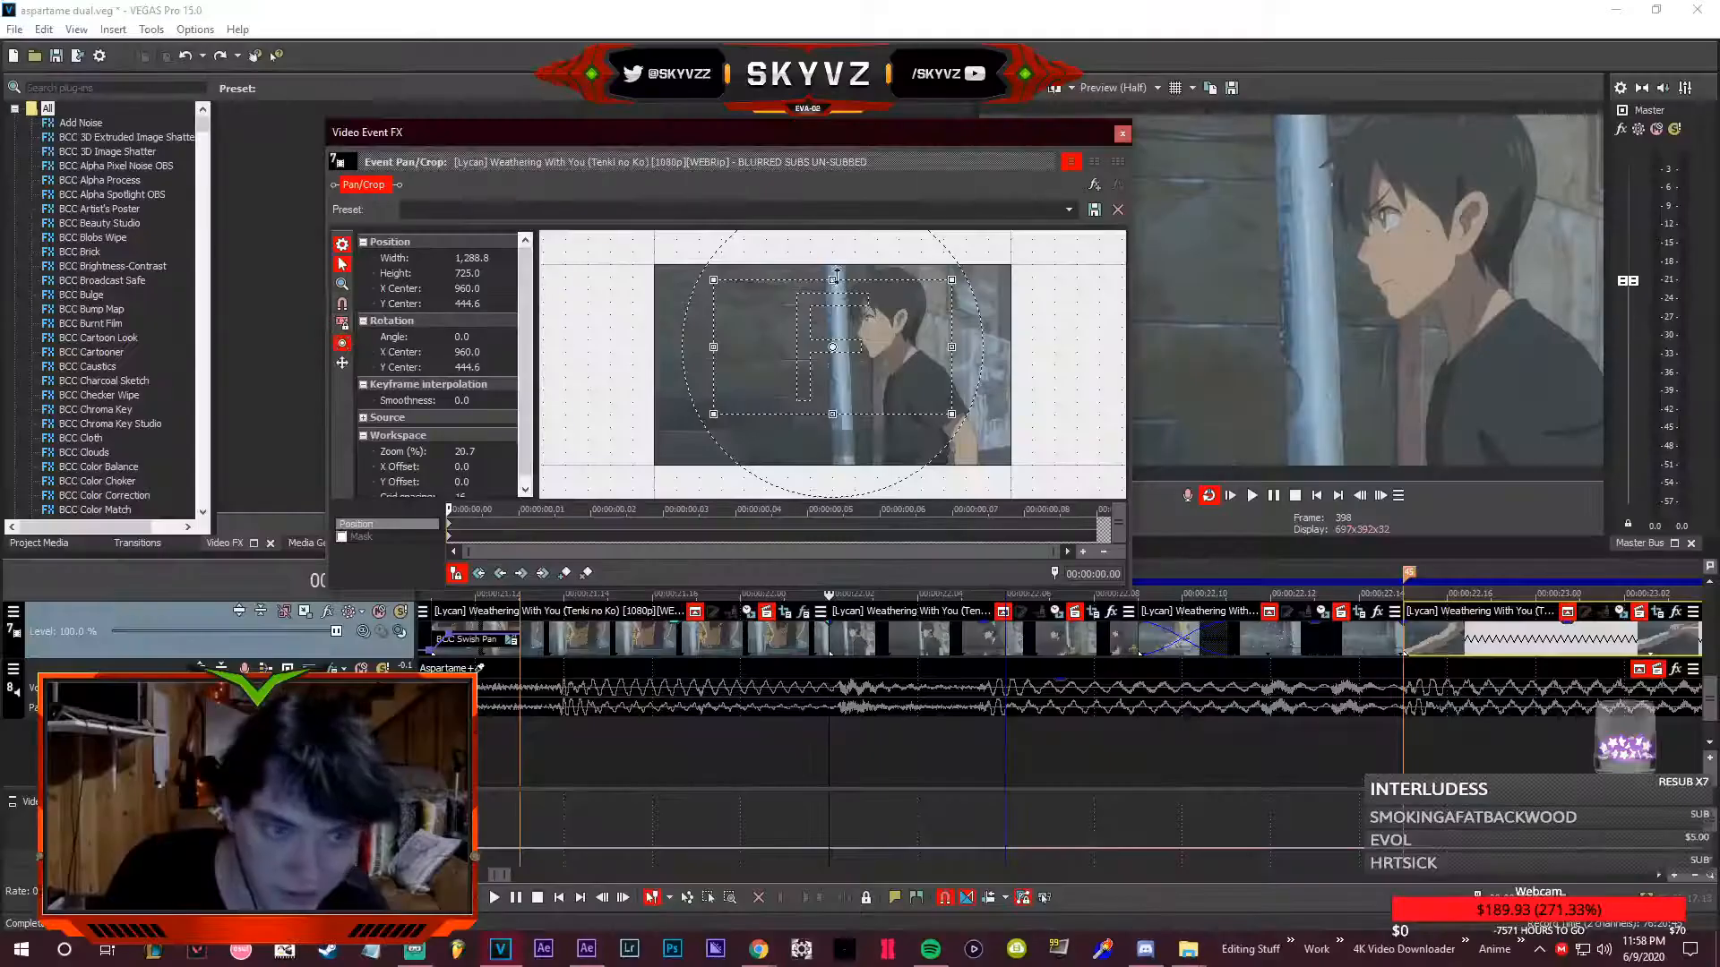
pyautogui.moveTo(834, 278); pyautogui.dragTo(931, 507)
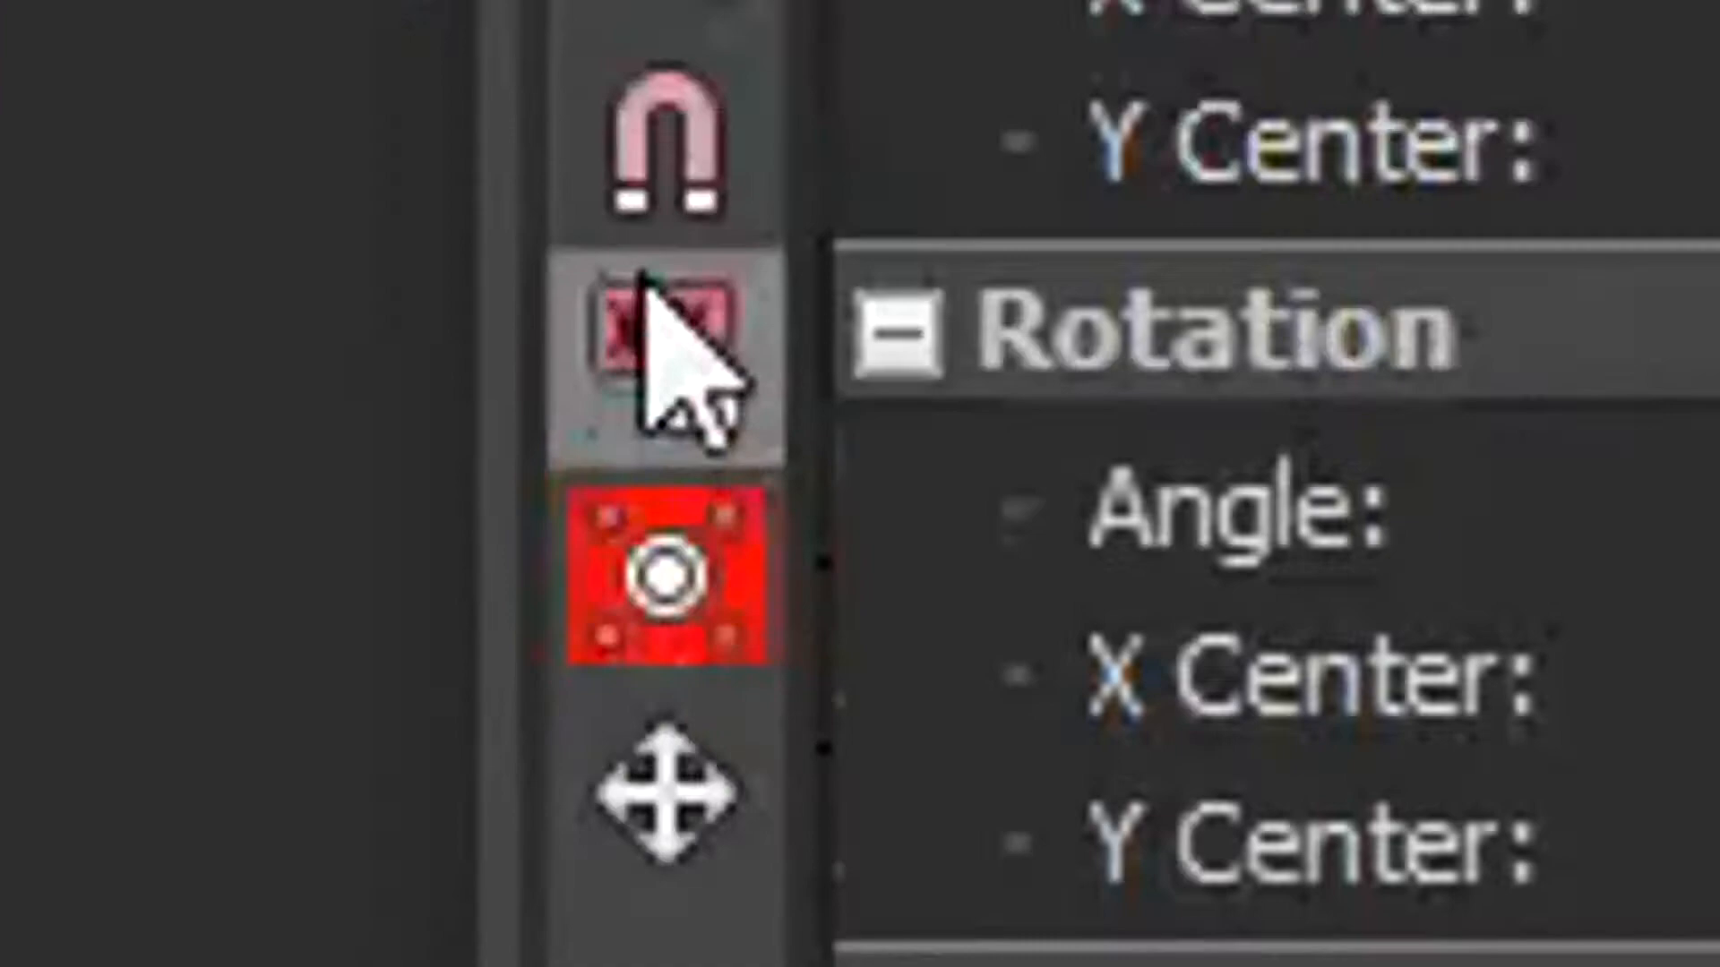
pyautogui.click(342, 323)
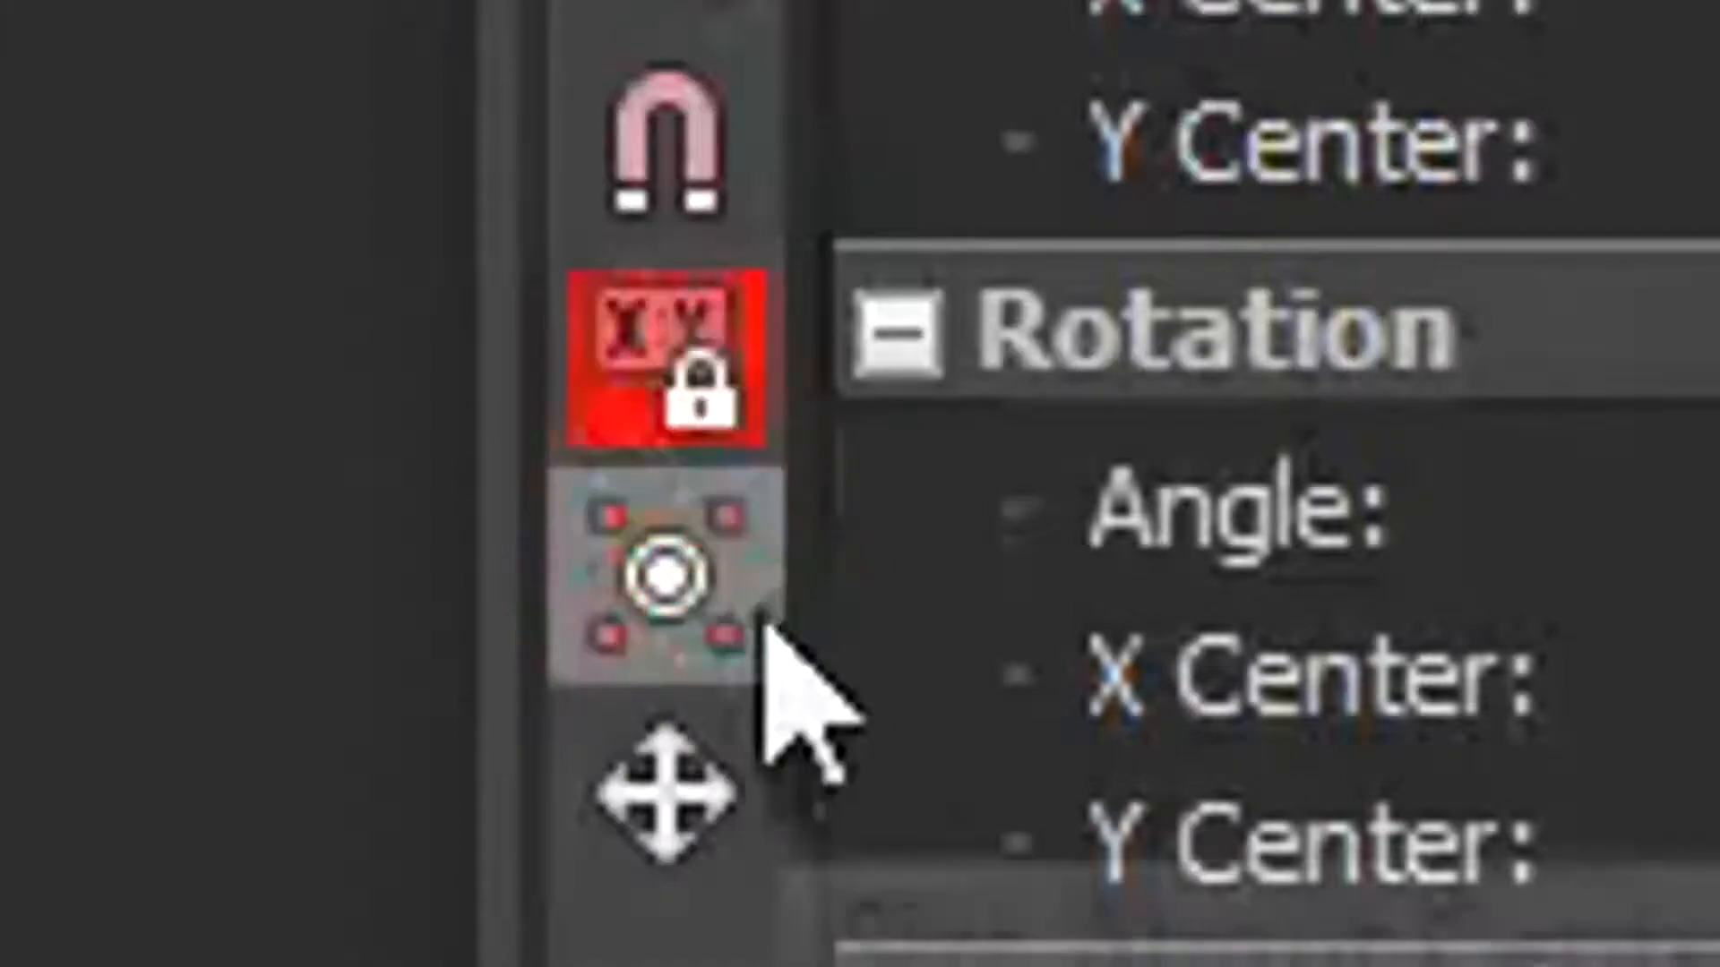
pyautogui.click(667, 578)
pyautogui.click(672, 577)
pyautogui.click(672, 578)
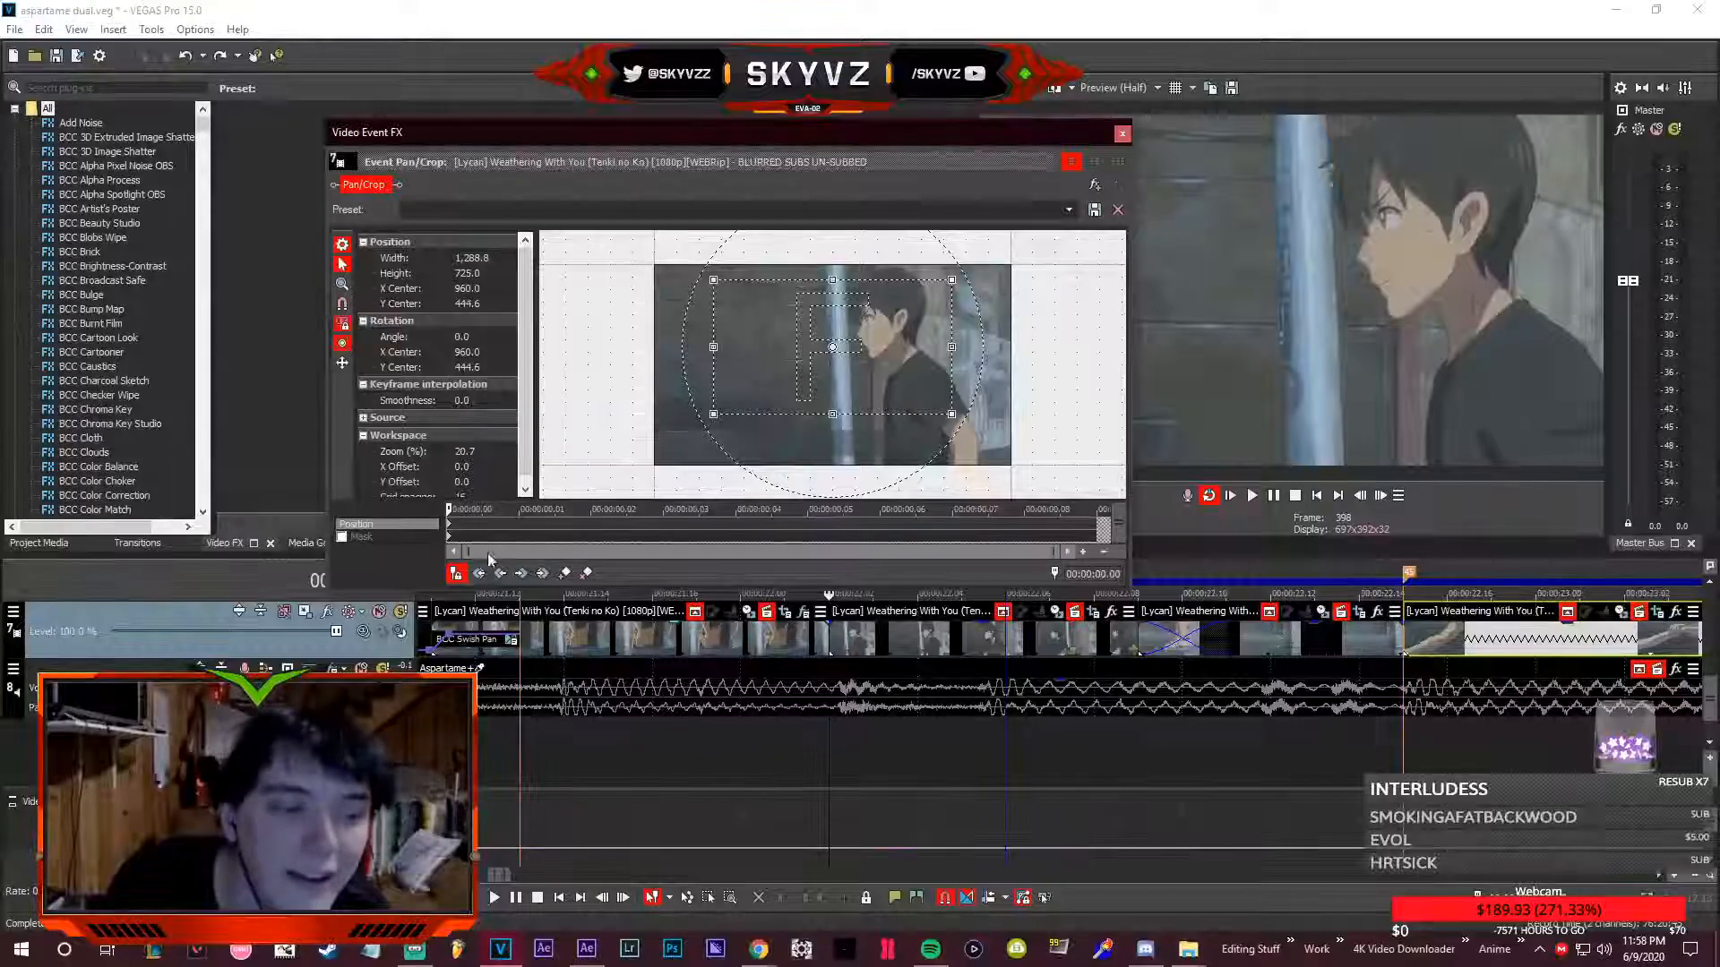
# - Play back the clip with the tighter crop and stop the playback
pyautogui.moveTo(462, 523); pyautogui.dragTo(13, 539)
pyautogui.press('space')
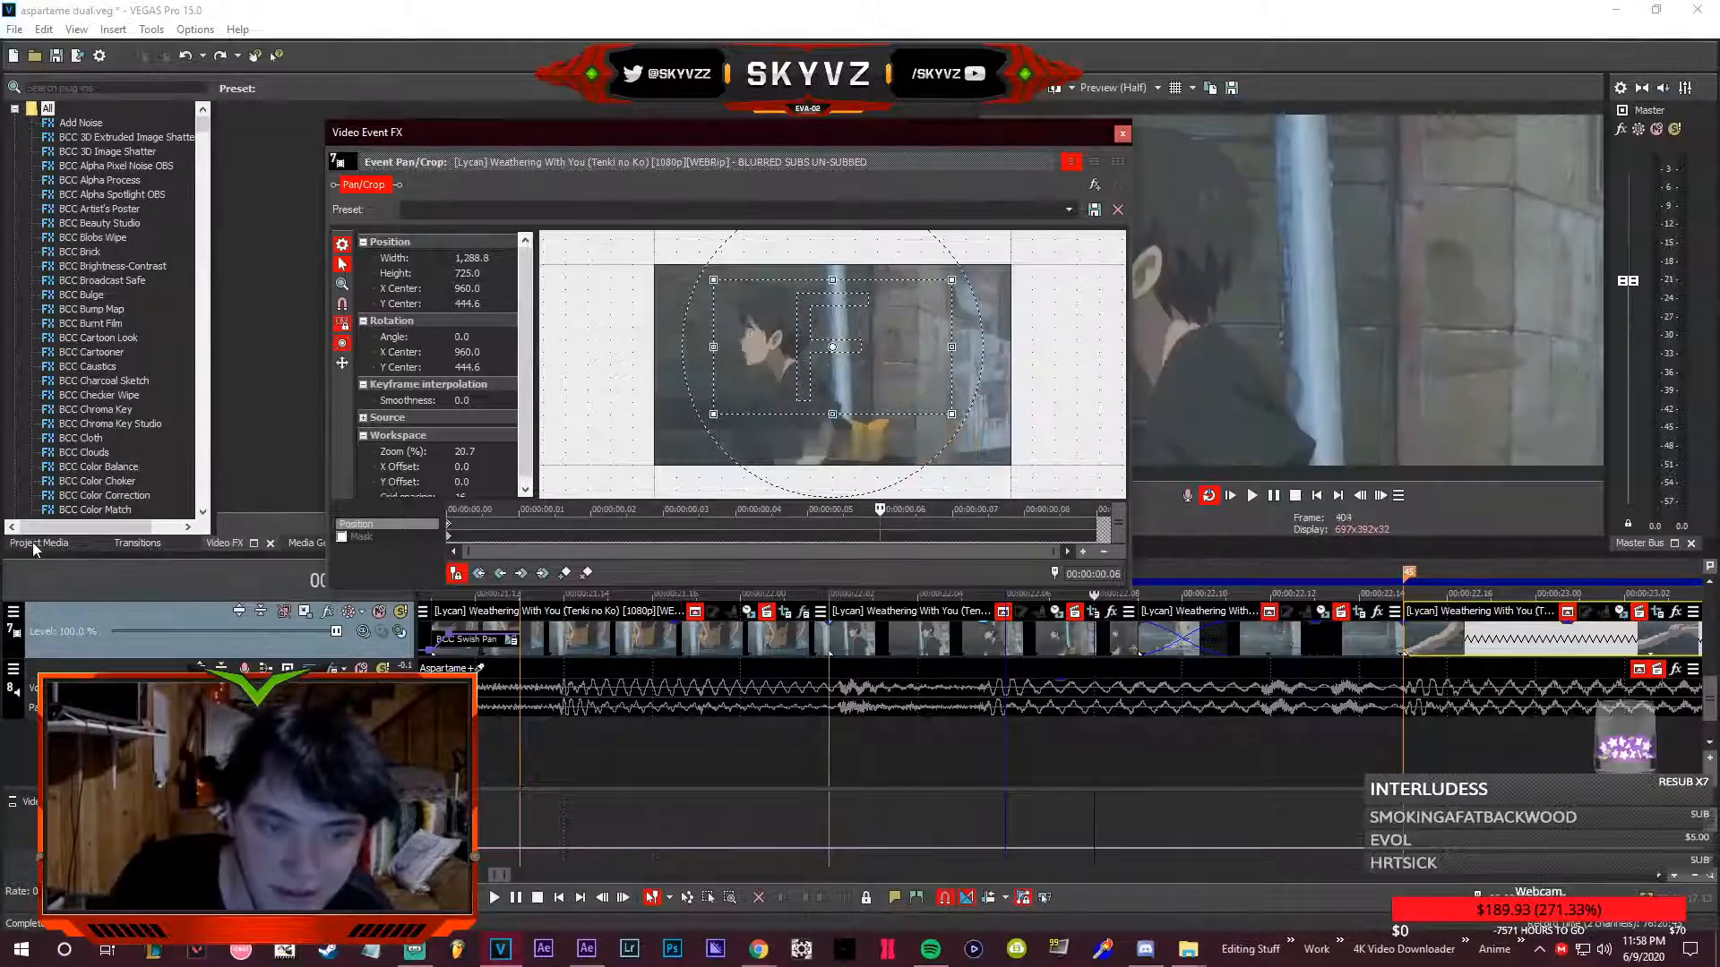
pyautogui.press('space')
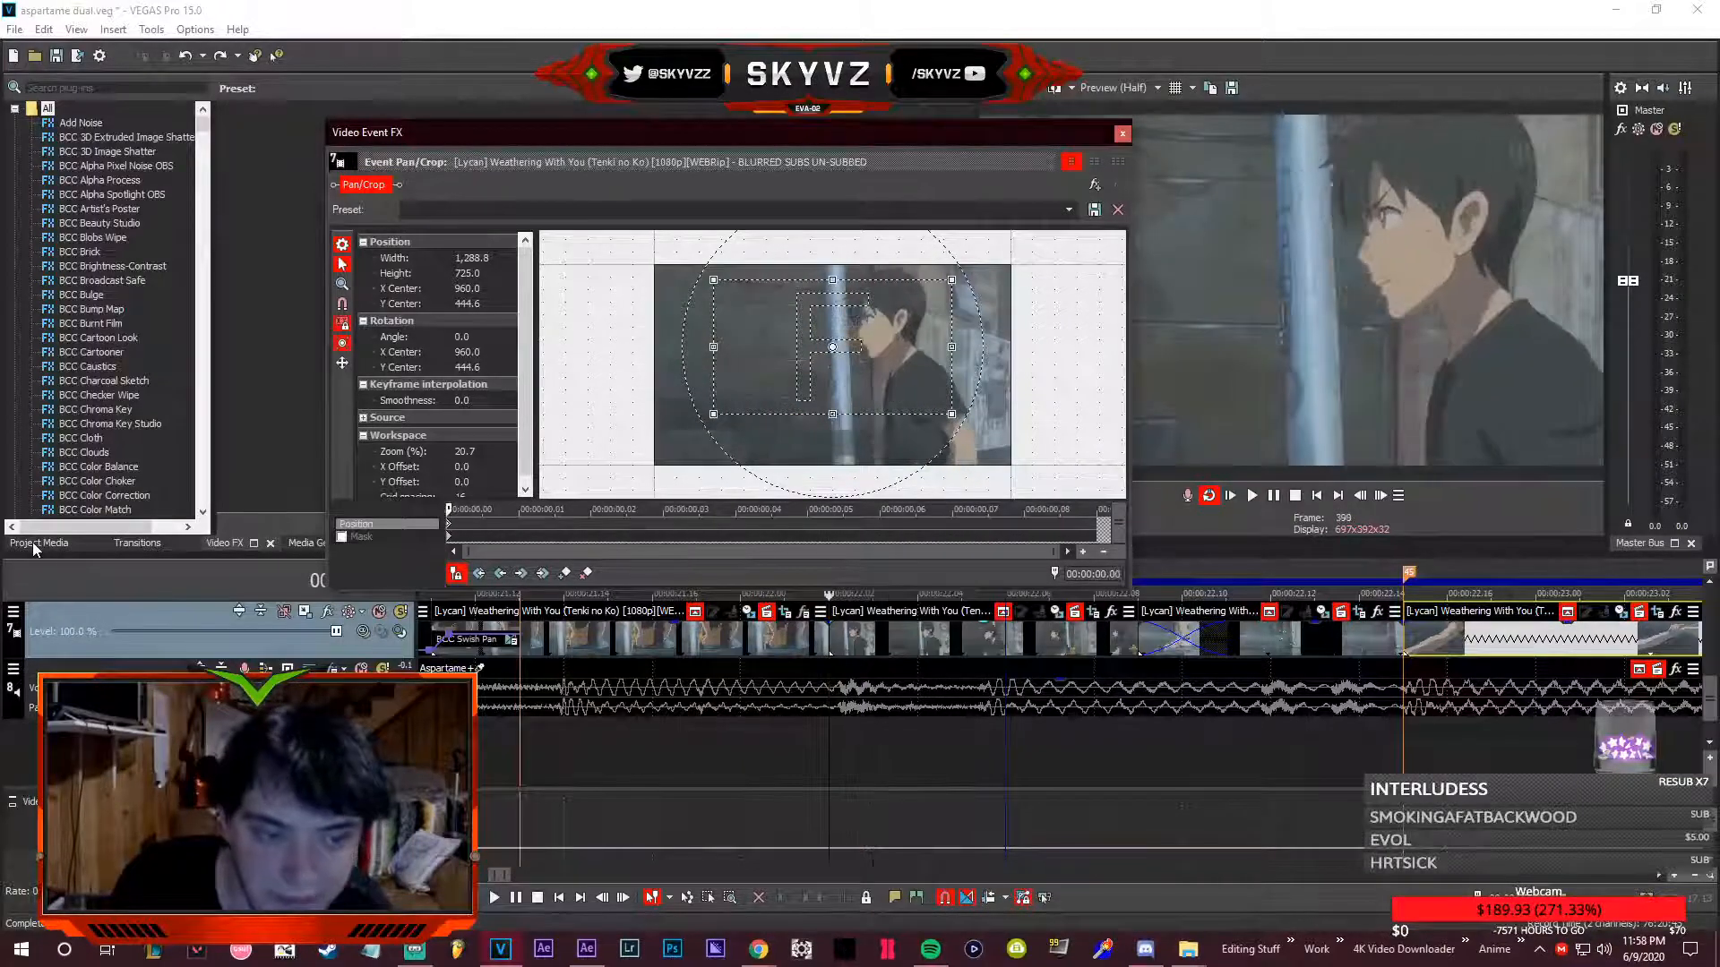
# - Shift the crop center to about X 1,168, Y 391 and set the first position keyframe to Fast interpolation
pyautogui.moveTo(876, 363); pyautogui.dragTo(915, 355)
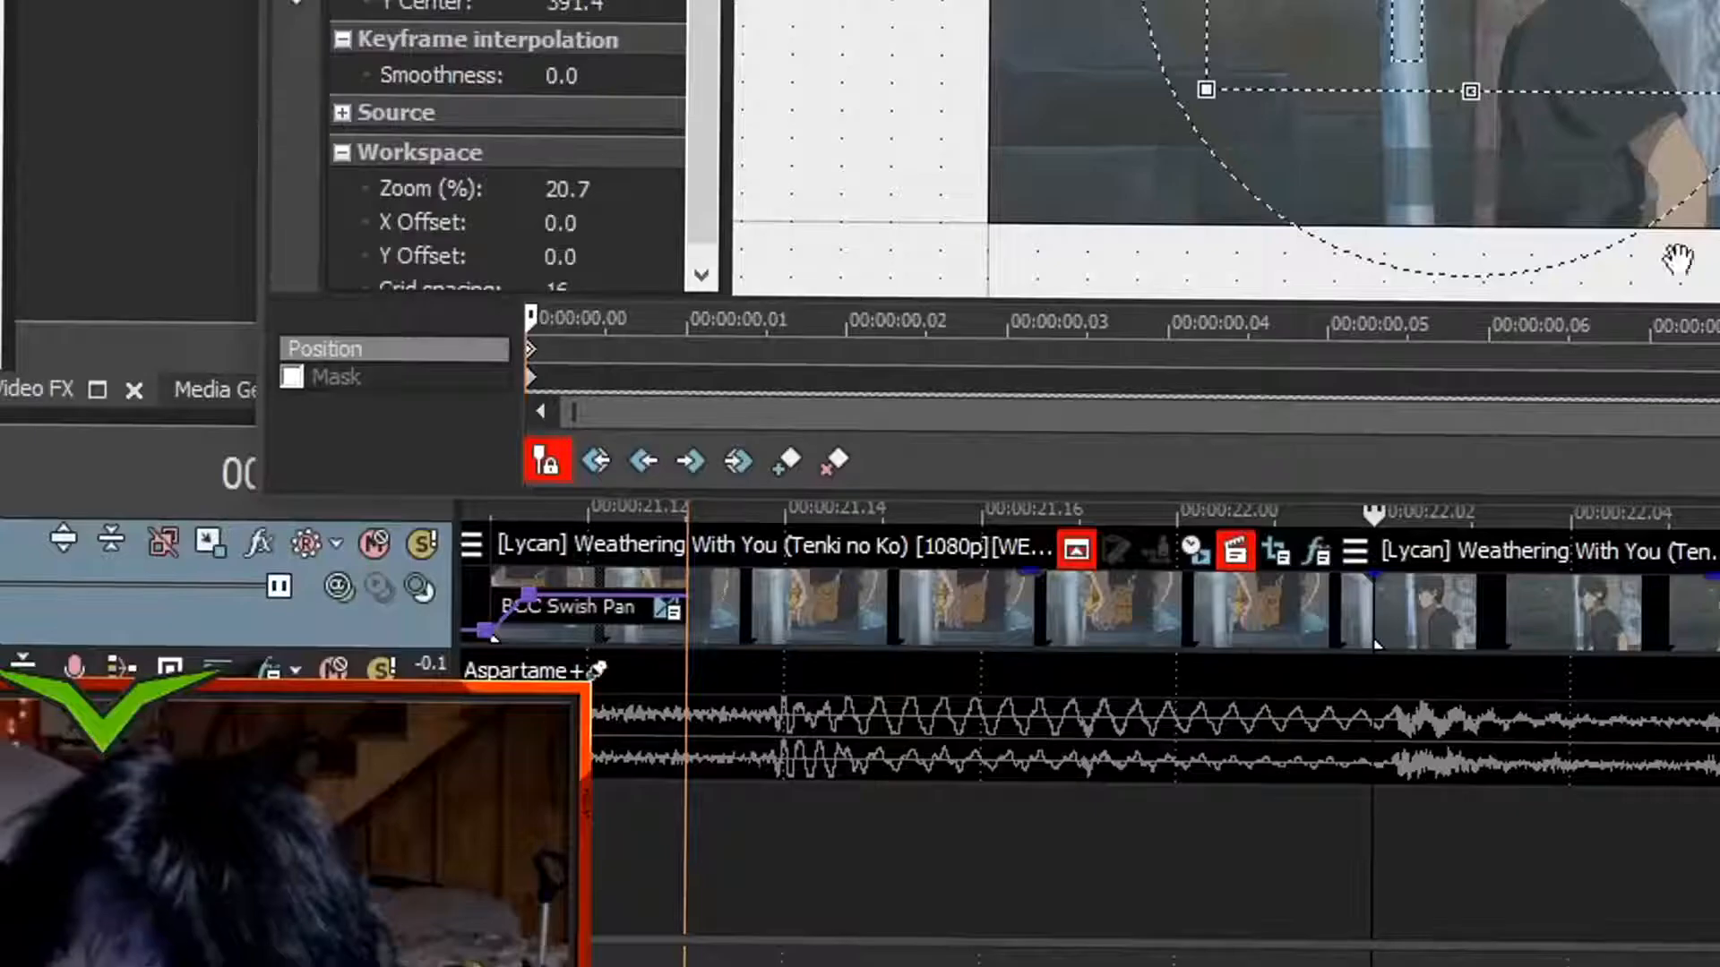
pyautogui.rightClick(533, 351)
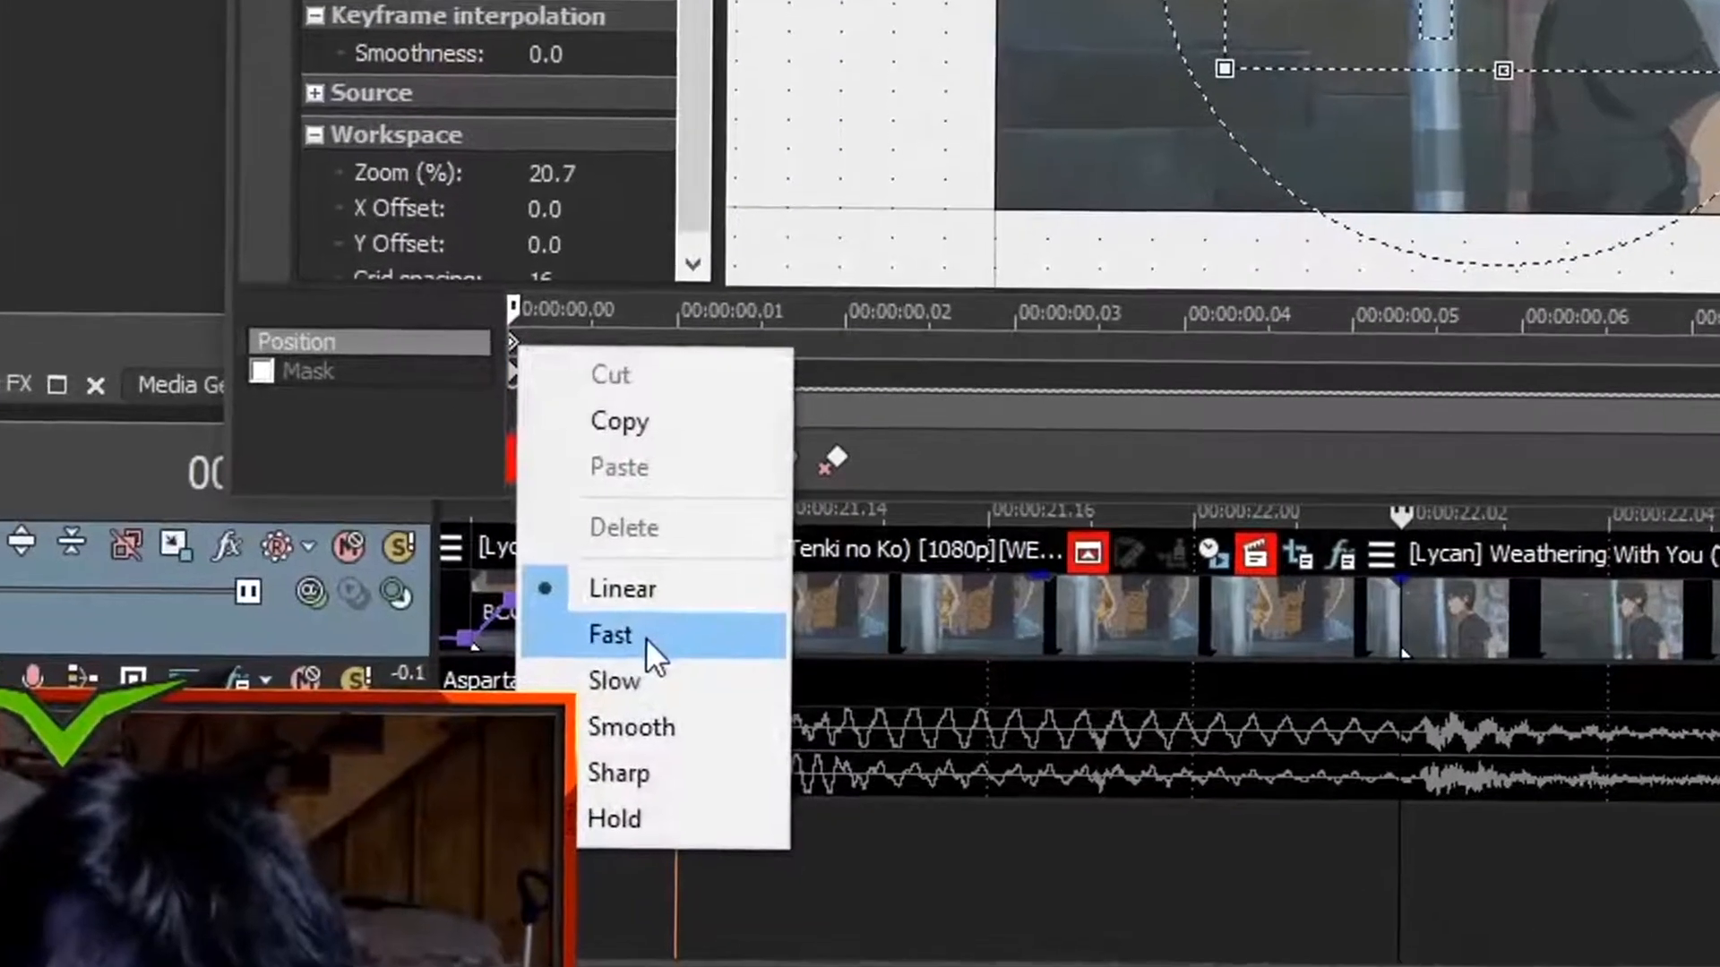
pyautogui.click(658, 646)
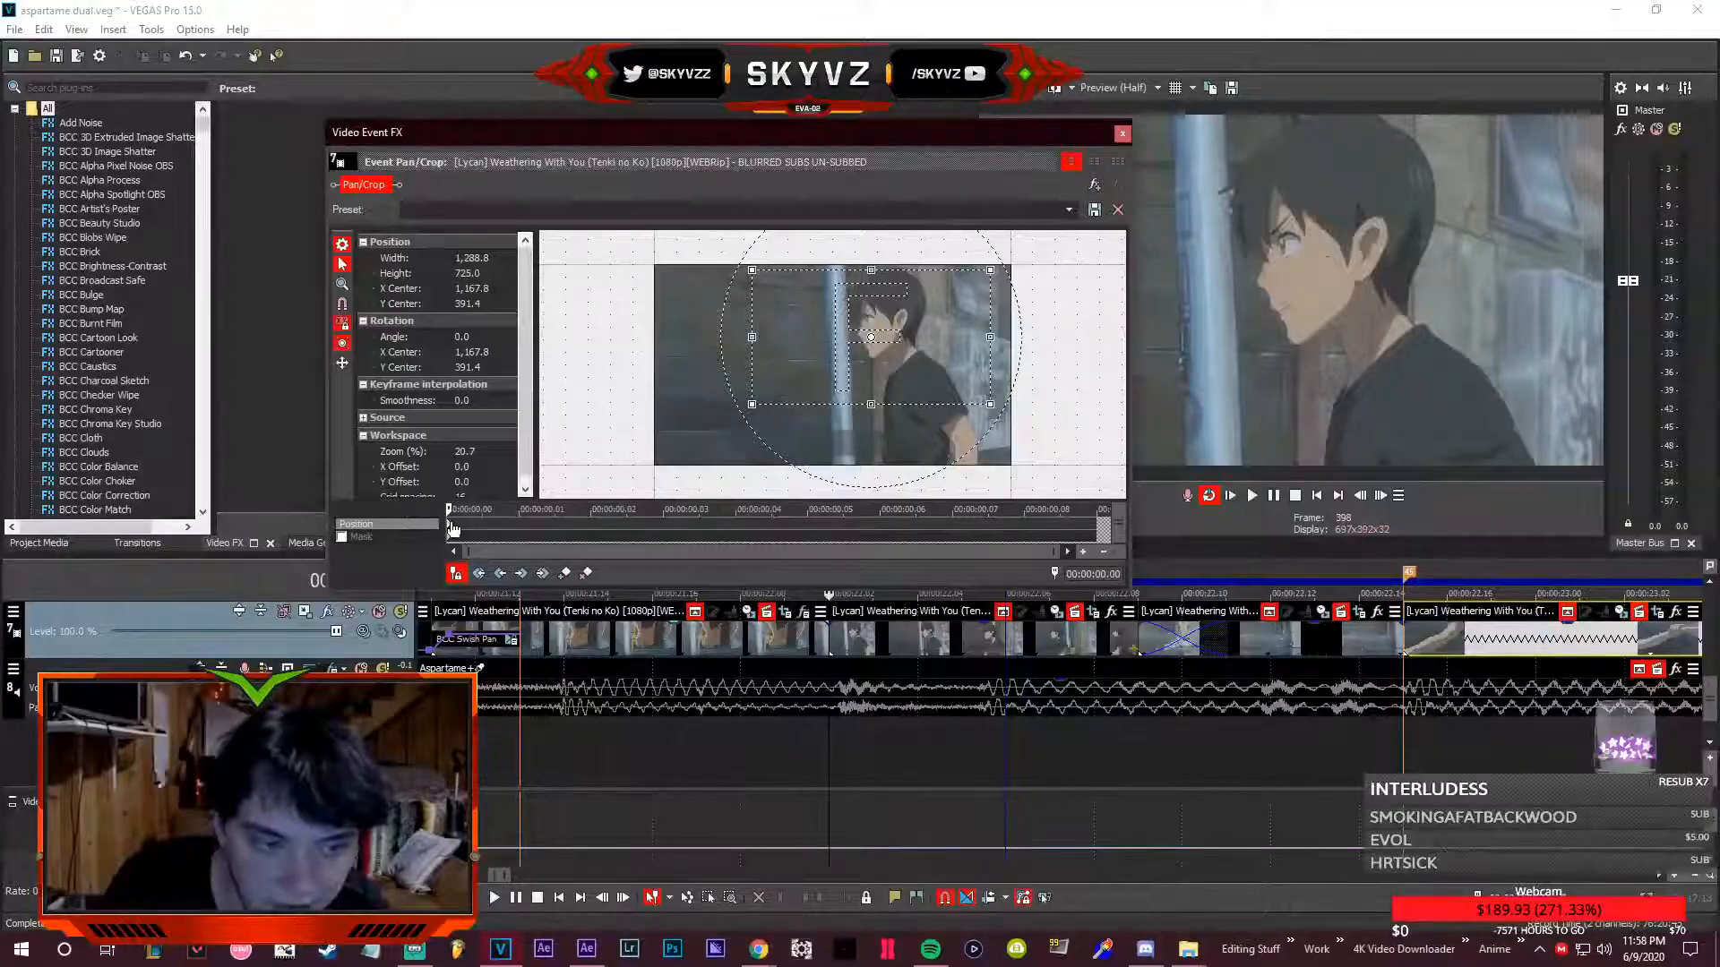
# - Preview the clip and move the Video Event FX window clear of the video preview
pyautogui.press('space')
pyautogui.moveTo(777, 131); pyautogui.dragTo(609, 158)
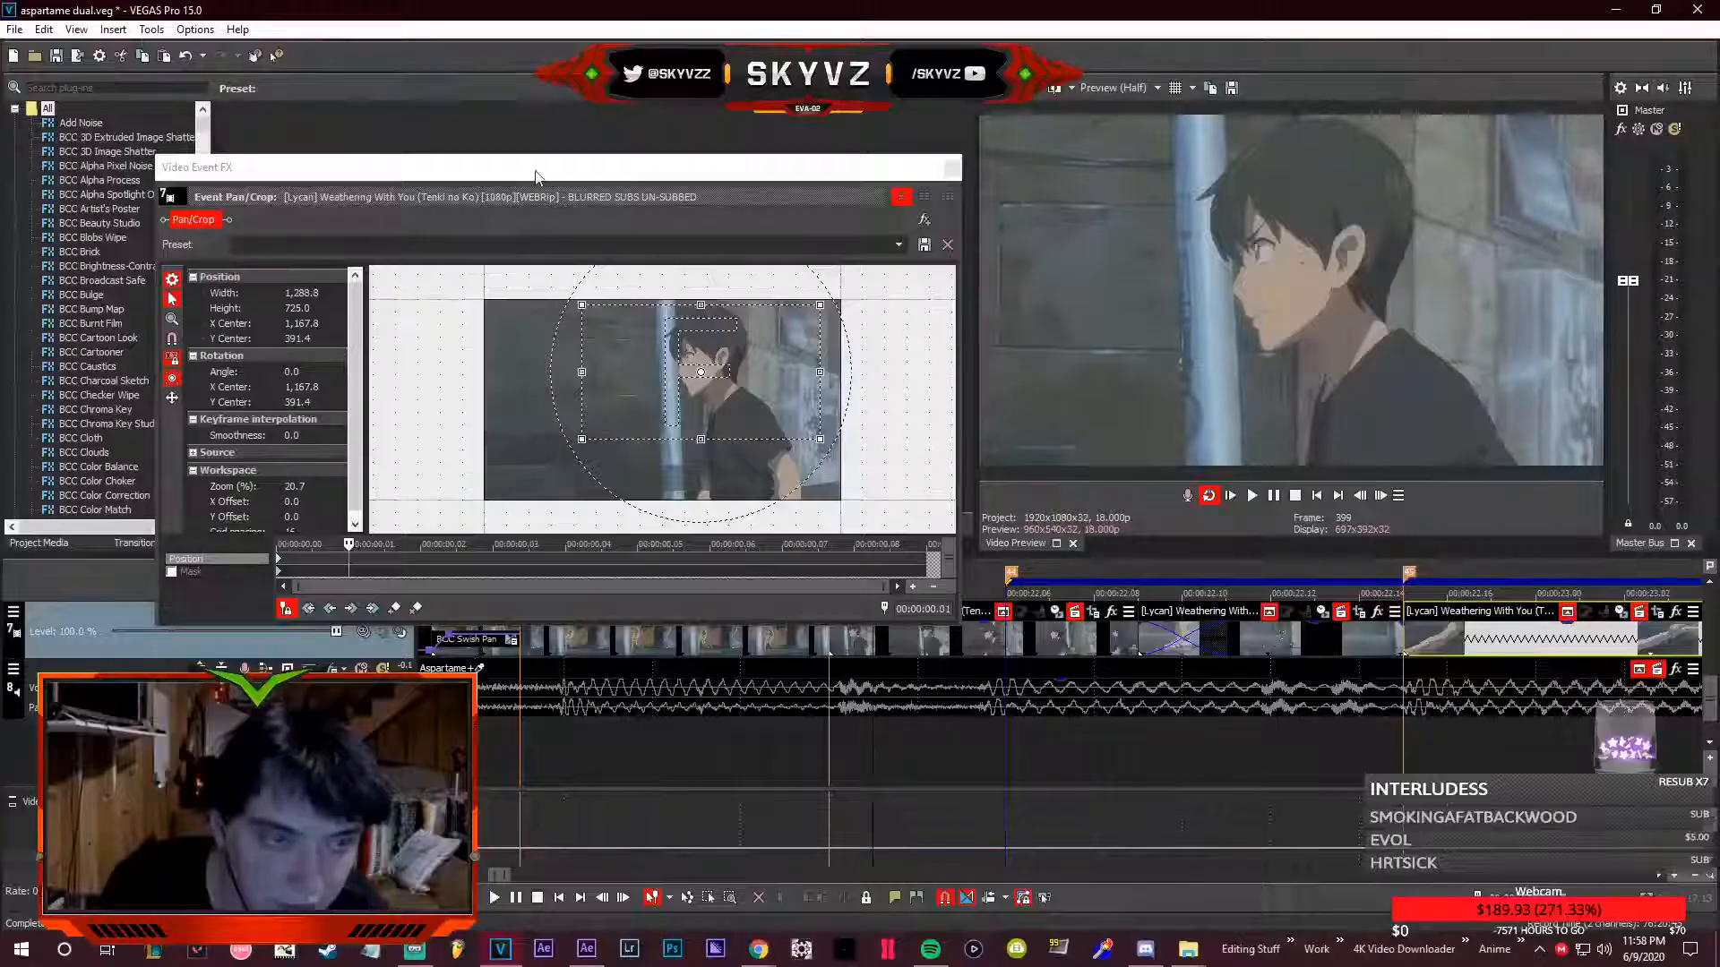
pyautogui.moveTo(519, 169); pyautogui.dragTo(562, 142)
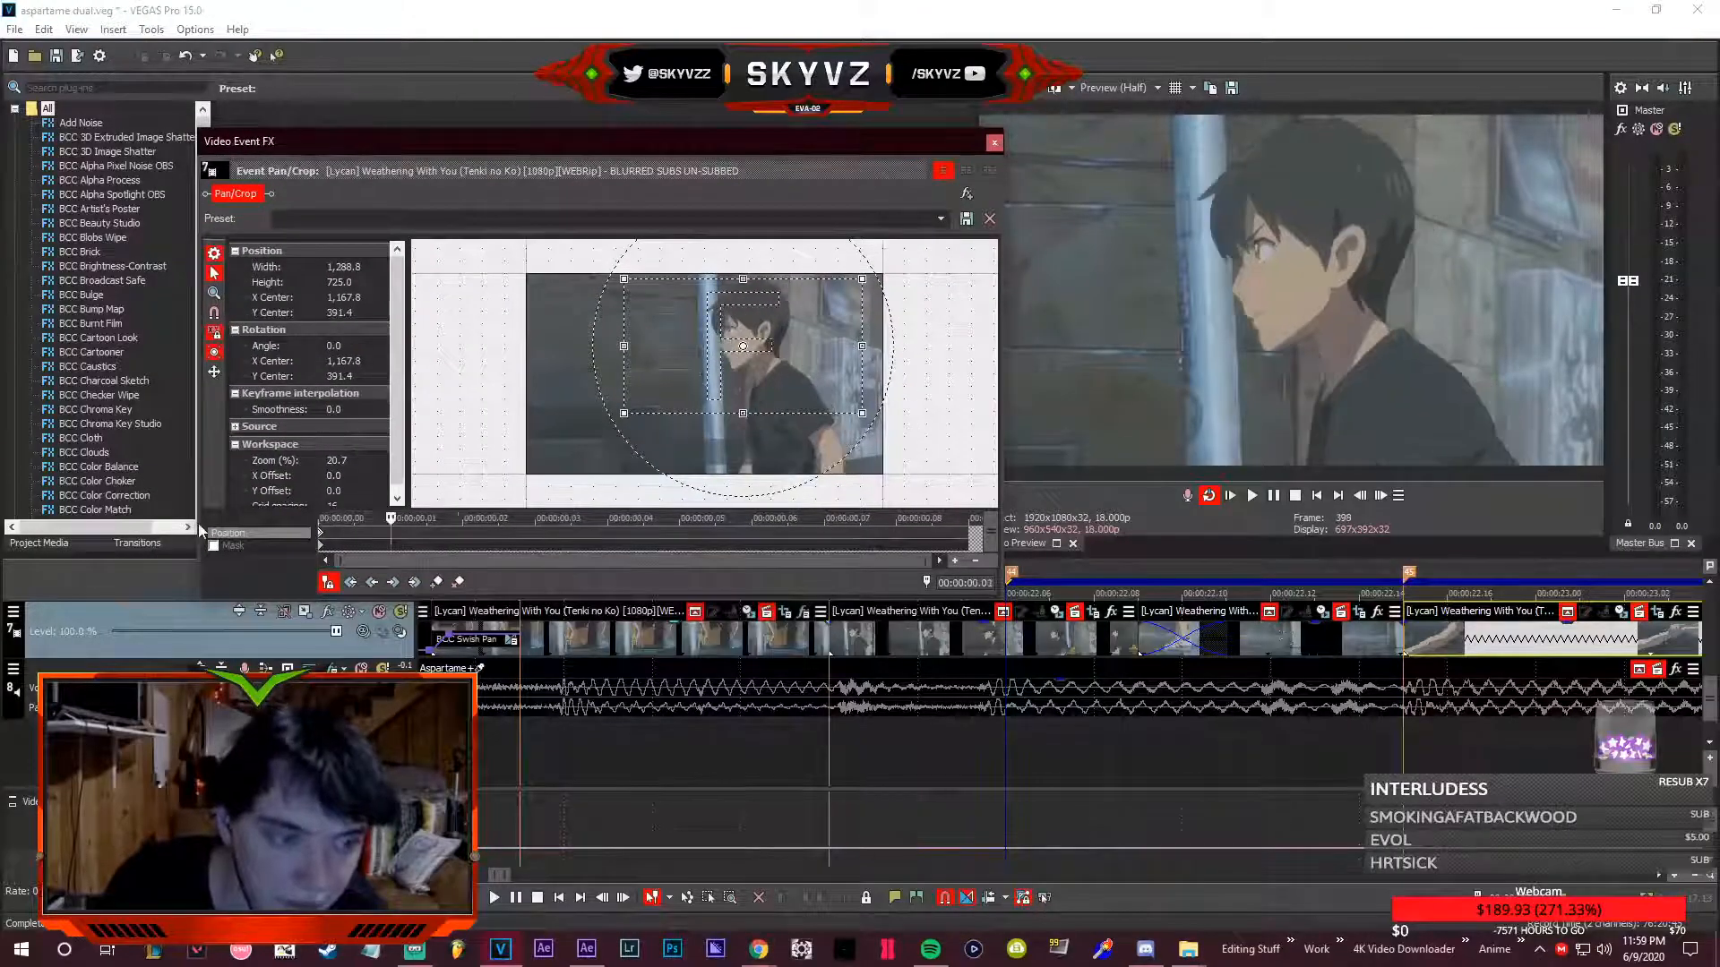
# - At frame 1, enlarge the crop to about 1,375 × 773 centered near X 1,158, Y 406, using Fast interpolation for the keyframe
pyautogui.click(391, 532)
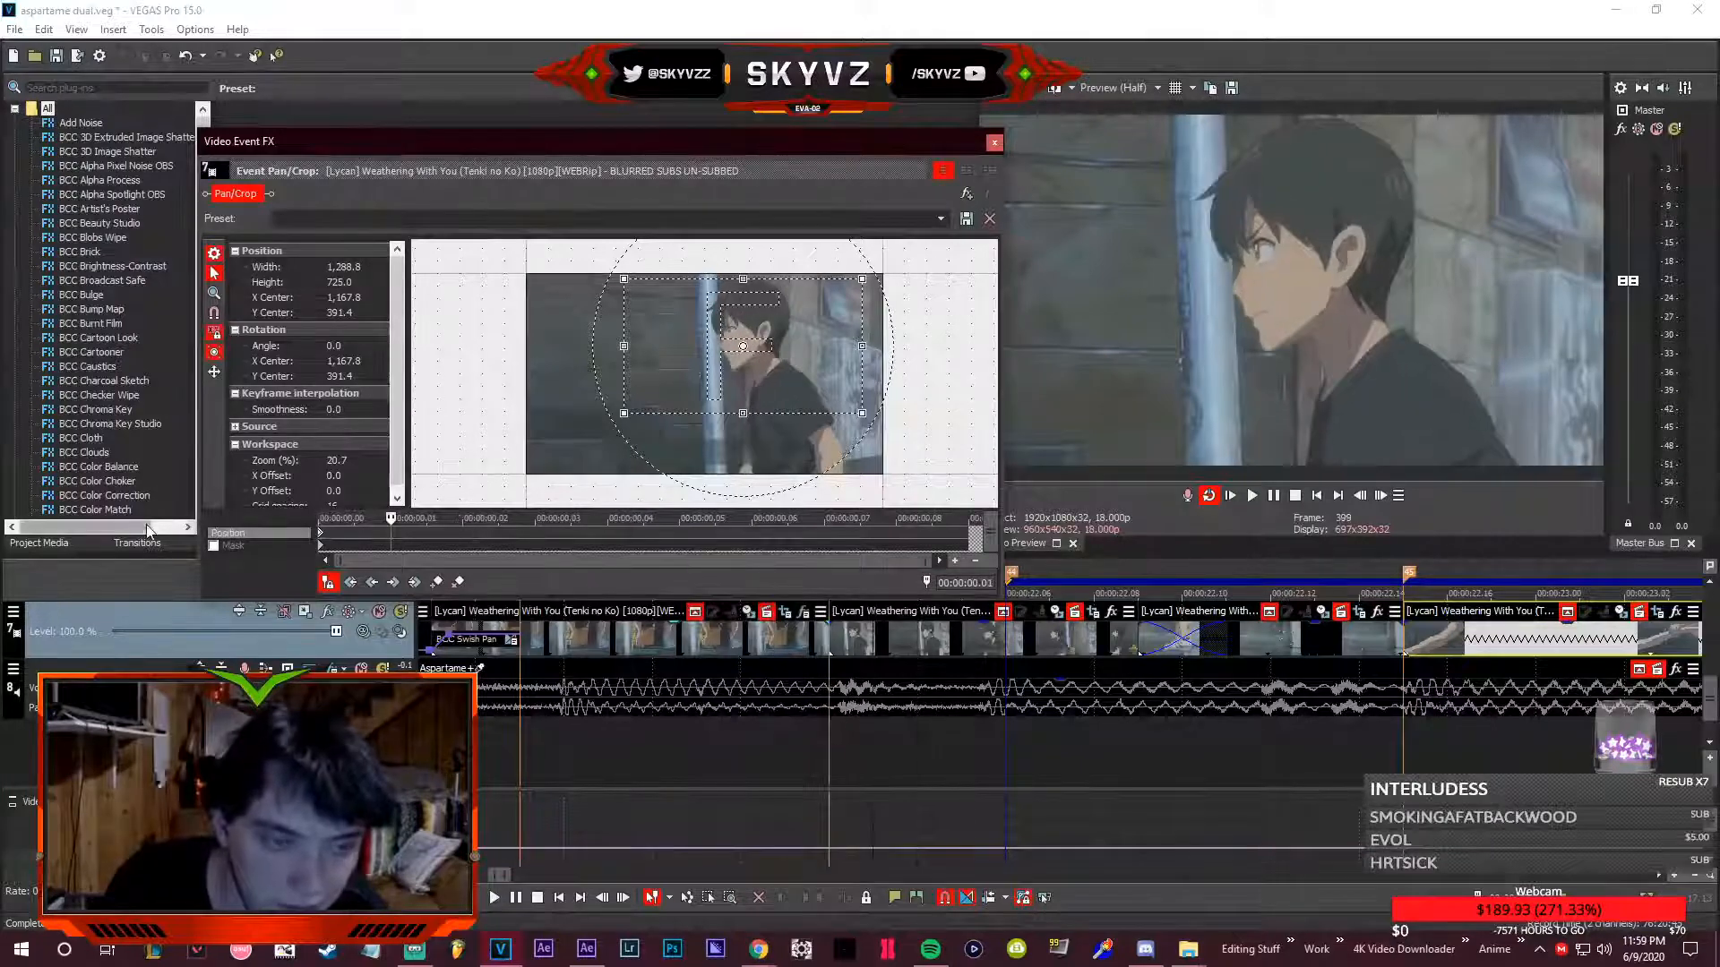
pyautogui.moveTo(762, 409)
pyautogui.mouseDown()
pyautogui.moveTo(772, 386)
pyautogui.moveTo(765, 420)
pyautogui.mouseUp()
pyautogui.rightClick(391, 535)
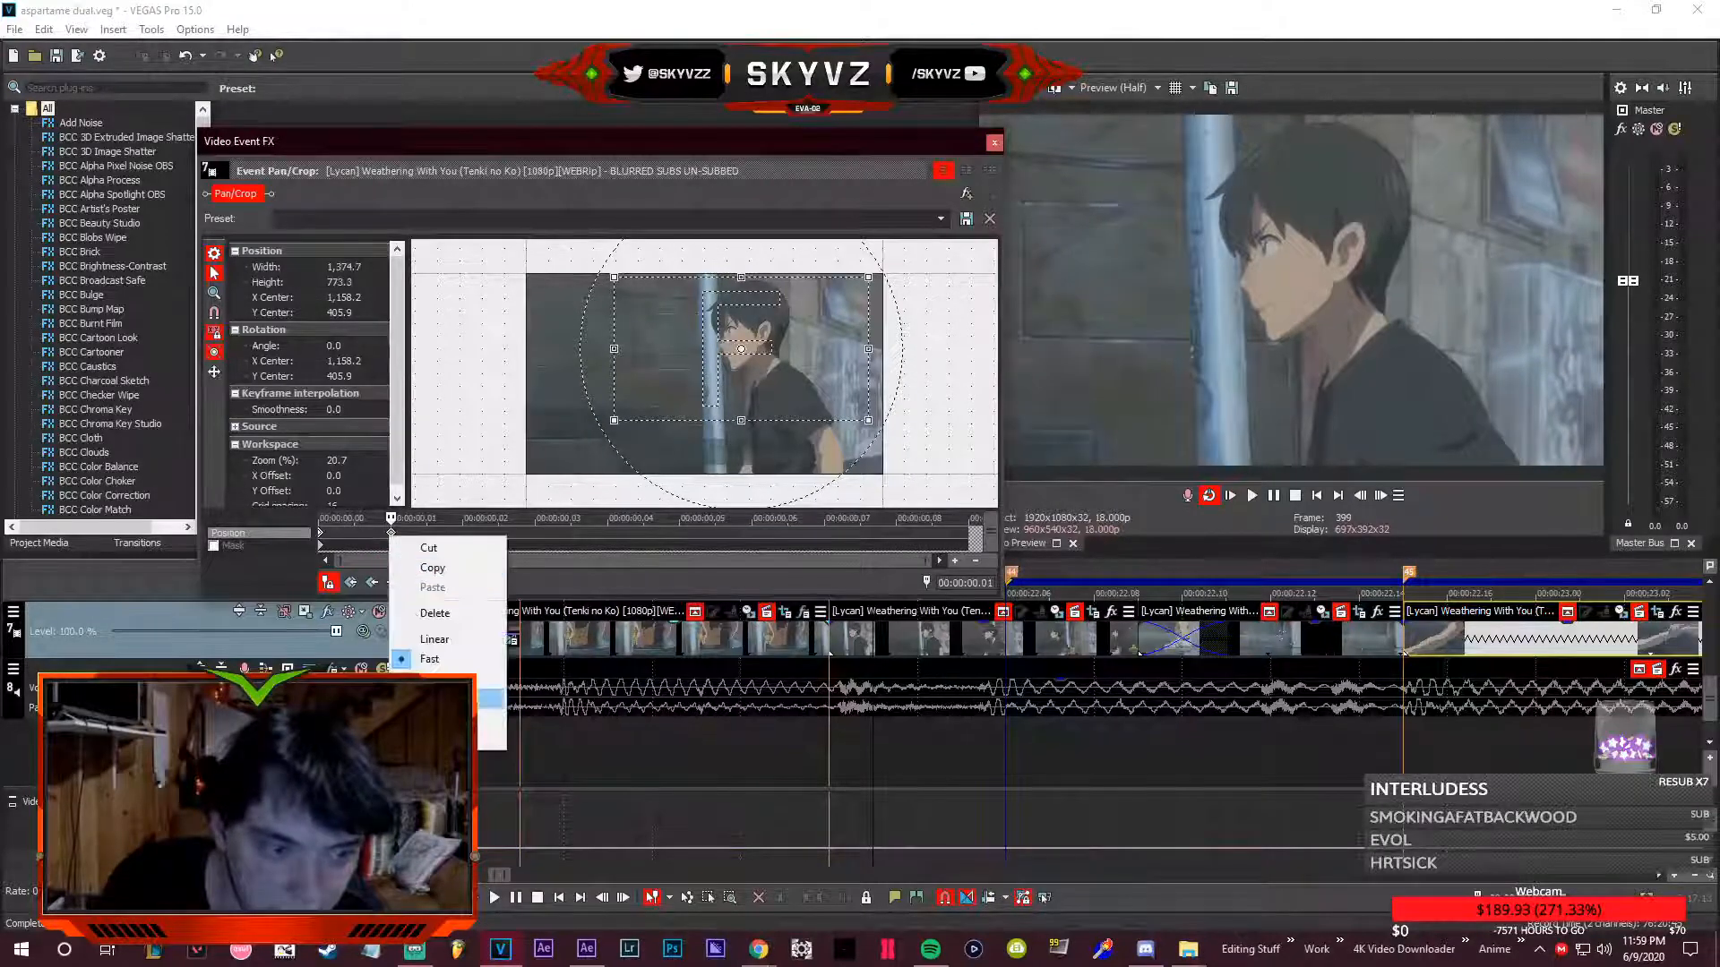
pyautogui.click(434, 658)
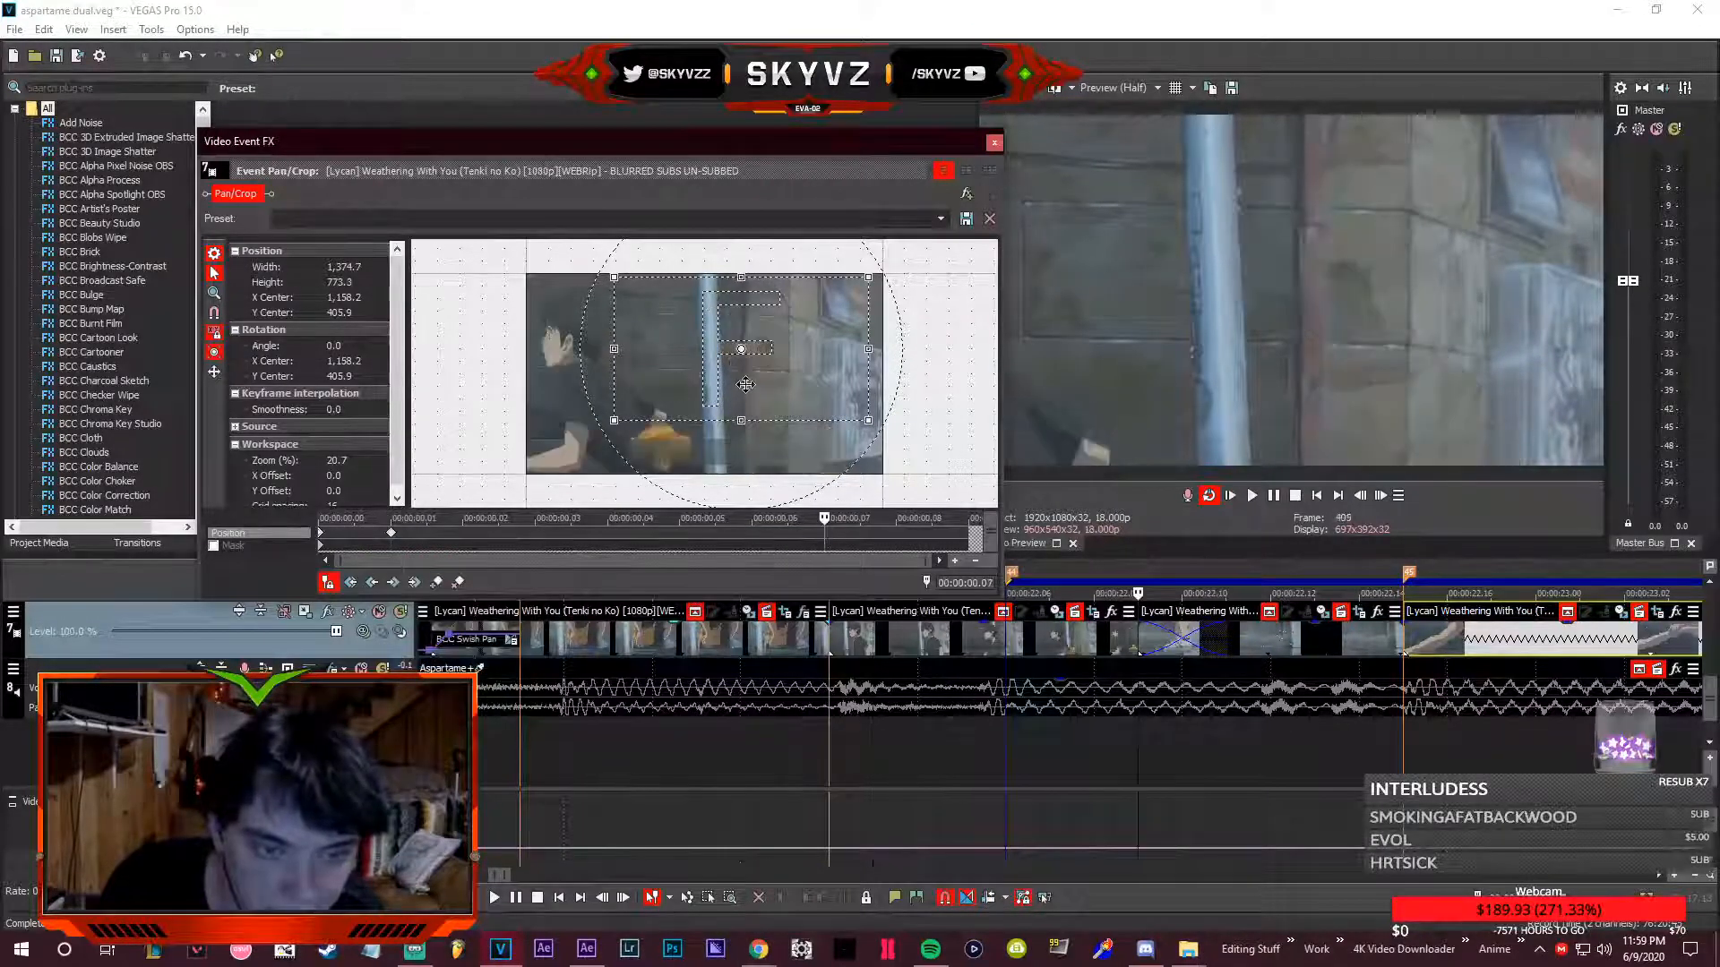
# - Reframe the crop at frame 7 to about 1,461 × 822 around X 743, Y 416, and shrink it to about 155 × 87 at frame 9
pyautogui.moveTo(746, 385); pyautogui.dragTo(695, 424)
pyautogui.moveTo(668, 368); pyautogui.dragTo(669, 368)
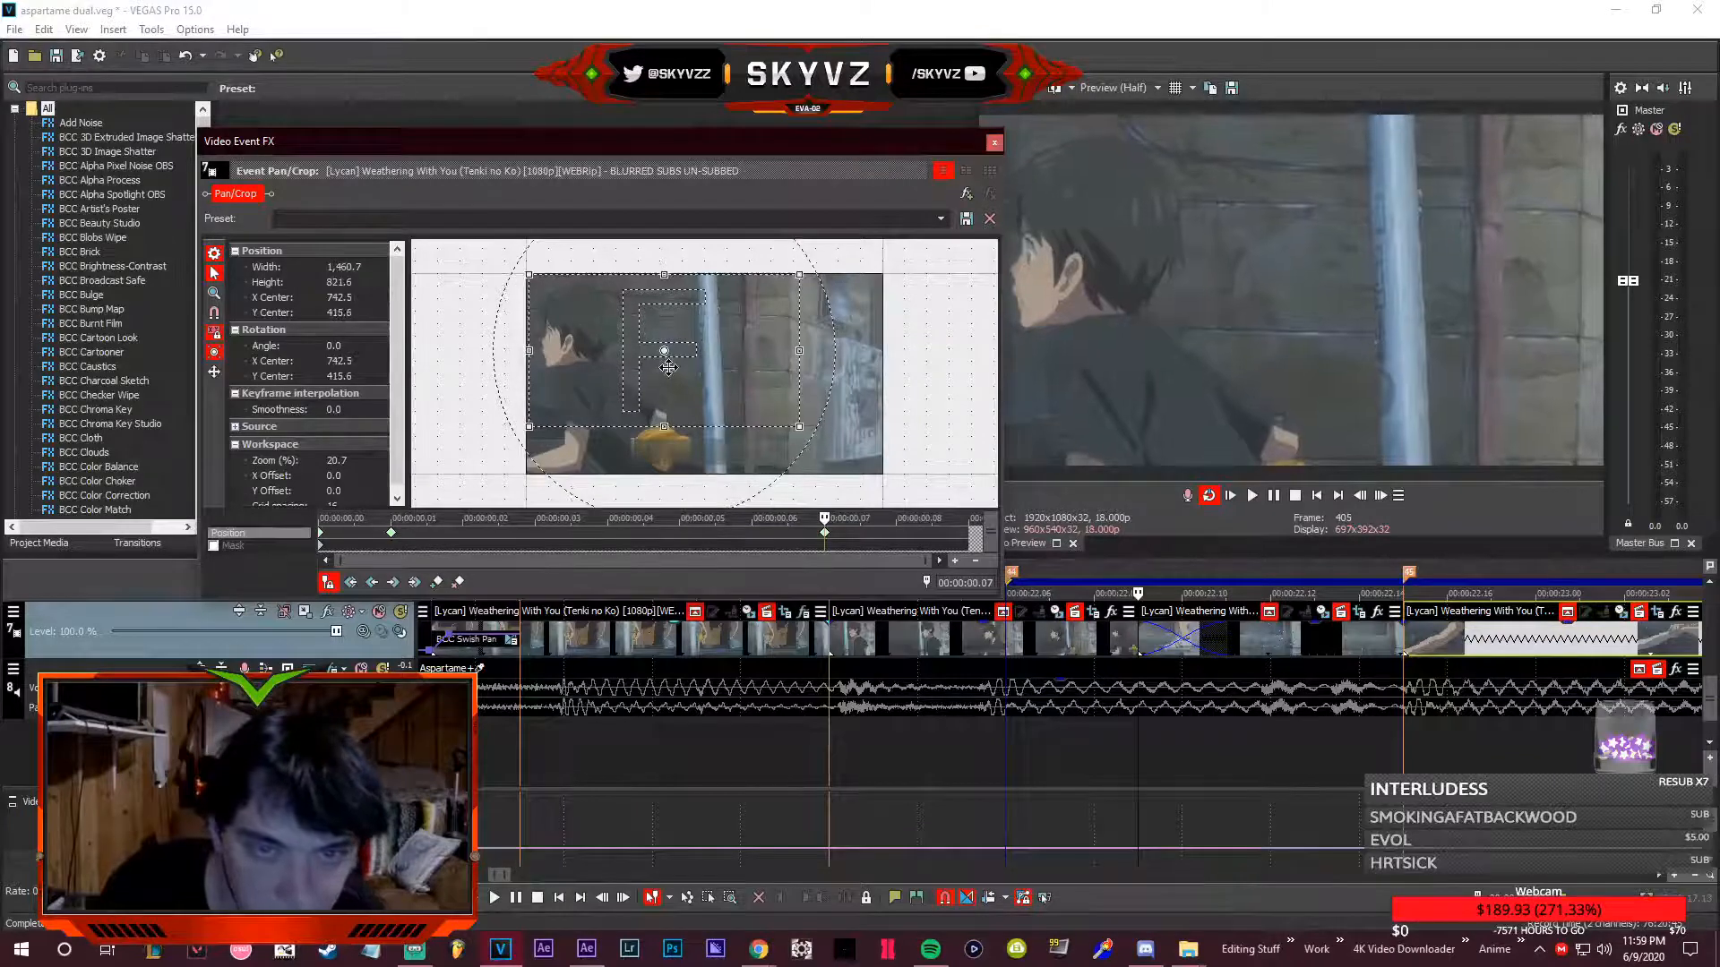
pyautogui.moveTo(421, 545); pyautogui.dragTo(901, 523)
pyautogui.moveTo(1218, 535); pyautogui.dragTo(1222, 534)
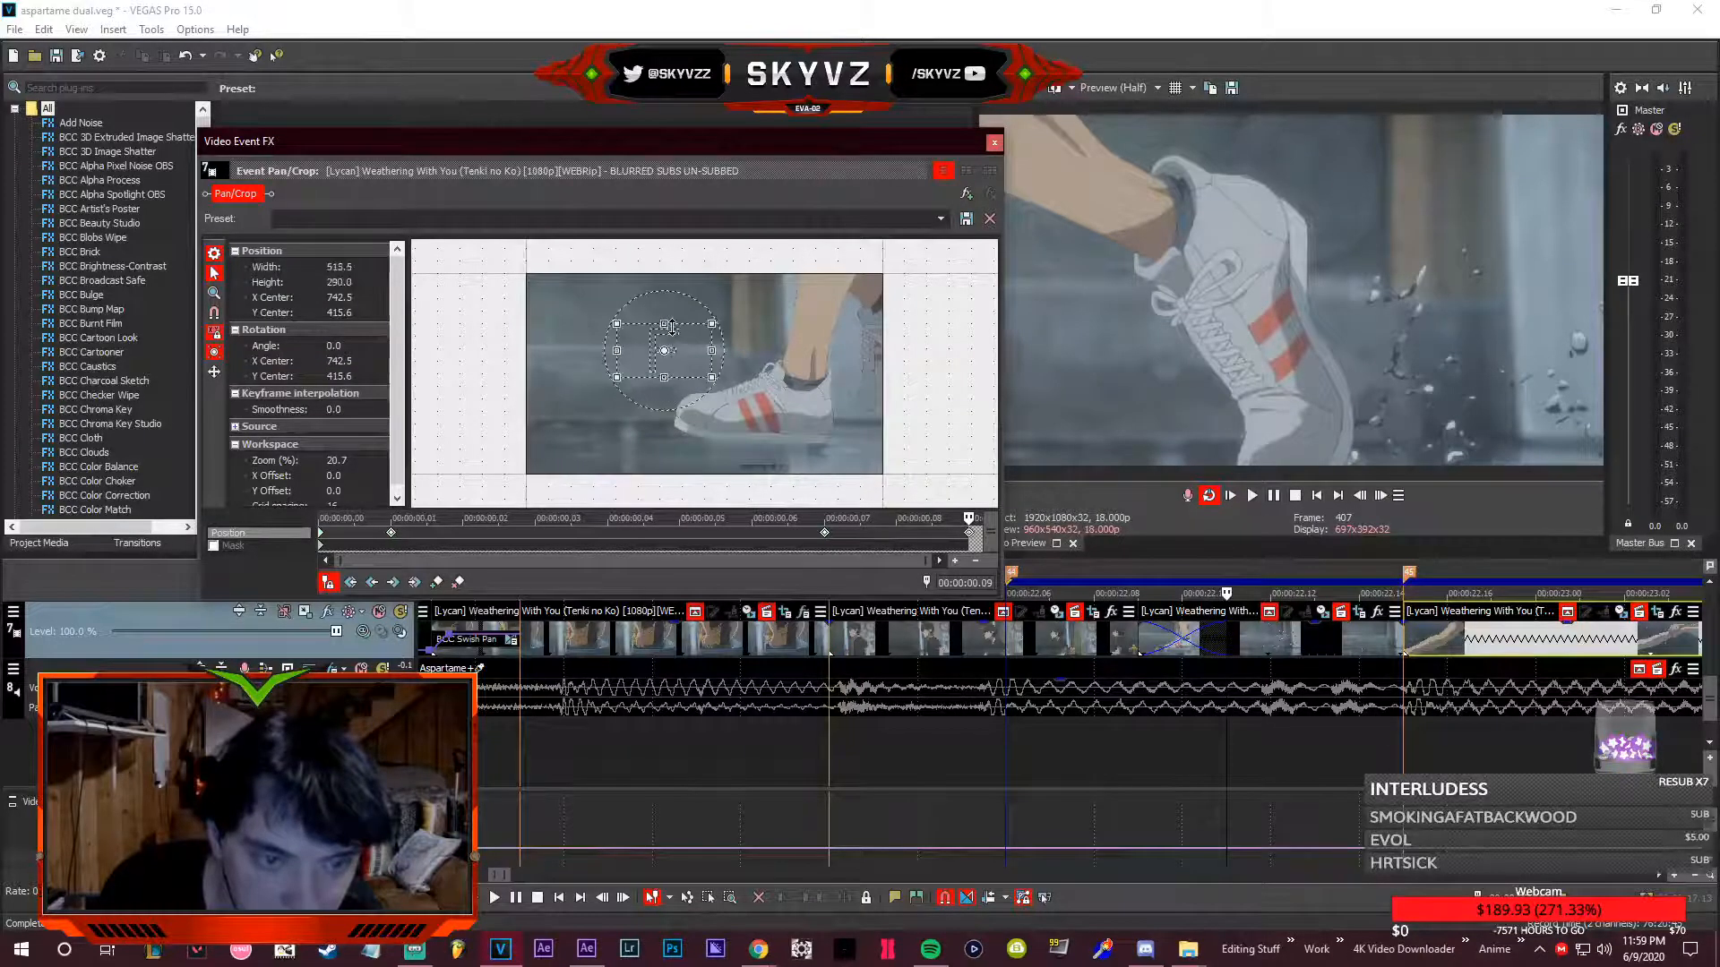
# - Try Linear and Fast interpolation on the frame 7 position keyframe, checking the crop at frame 8
pyautogui.click(856, 532)
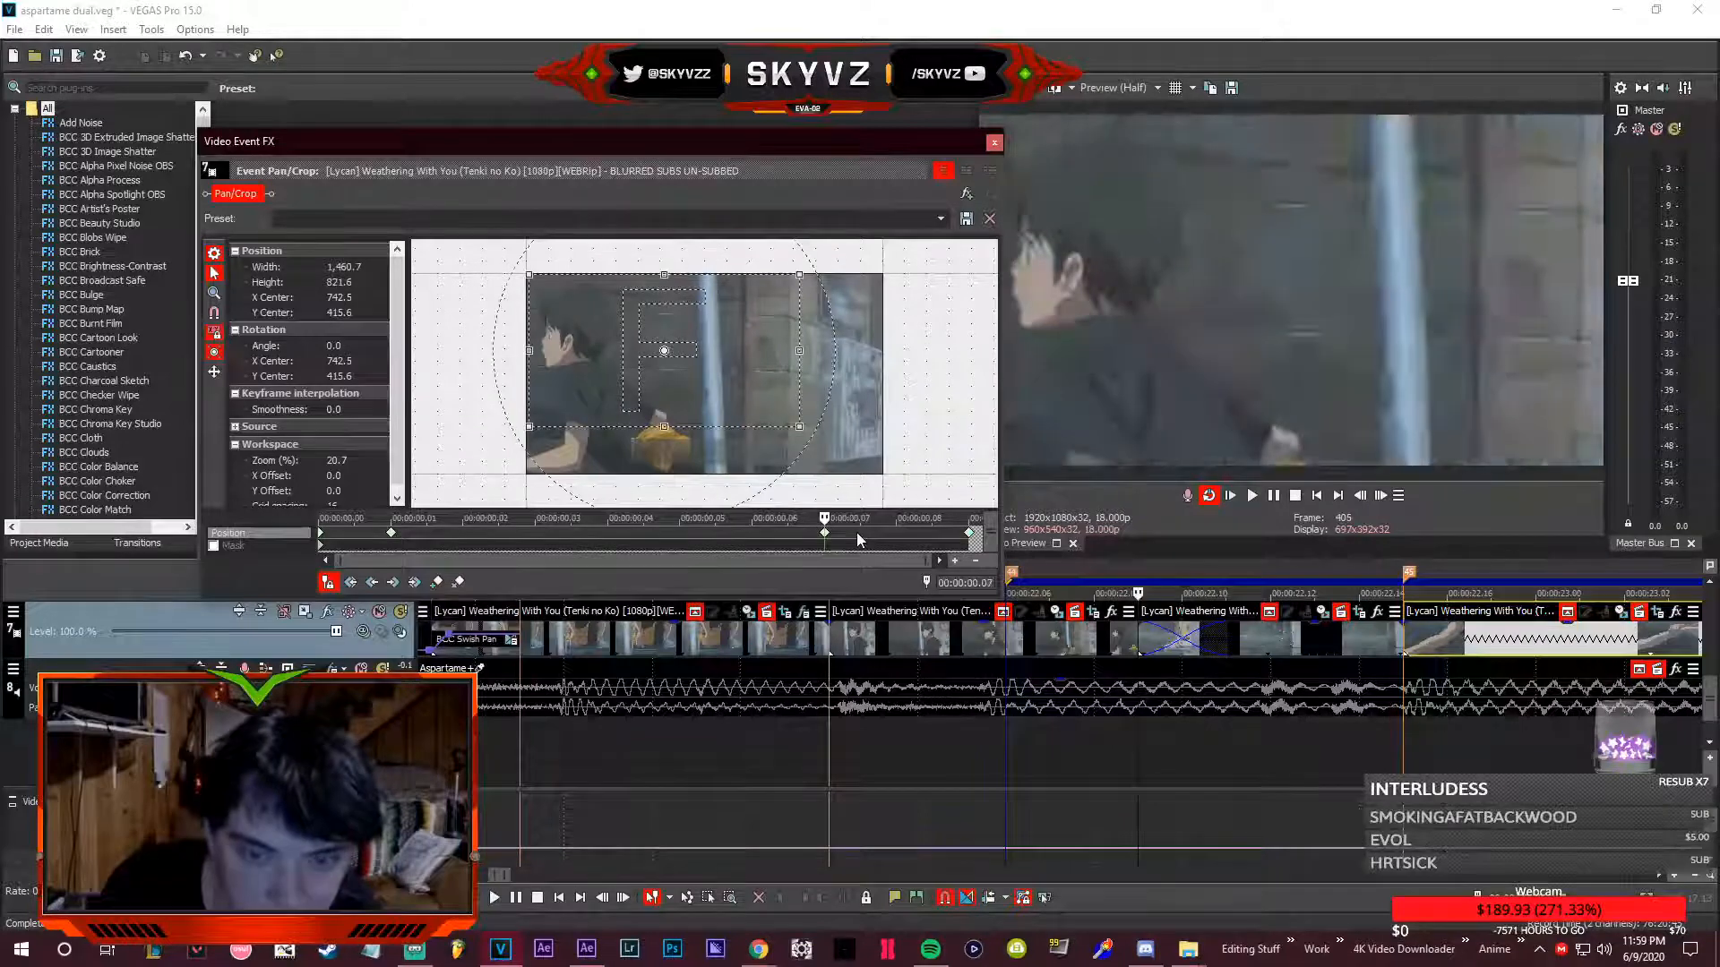
pyautogui.click(825, 533)
pyautogui.rightClick(826, 536)
pyautogui.click(870, 637)
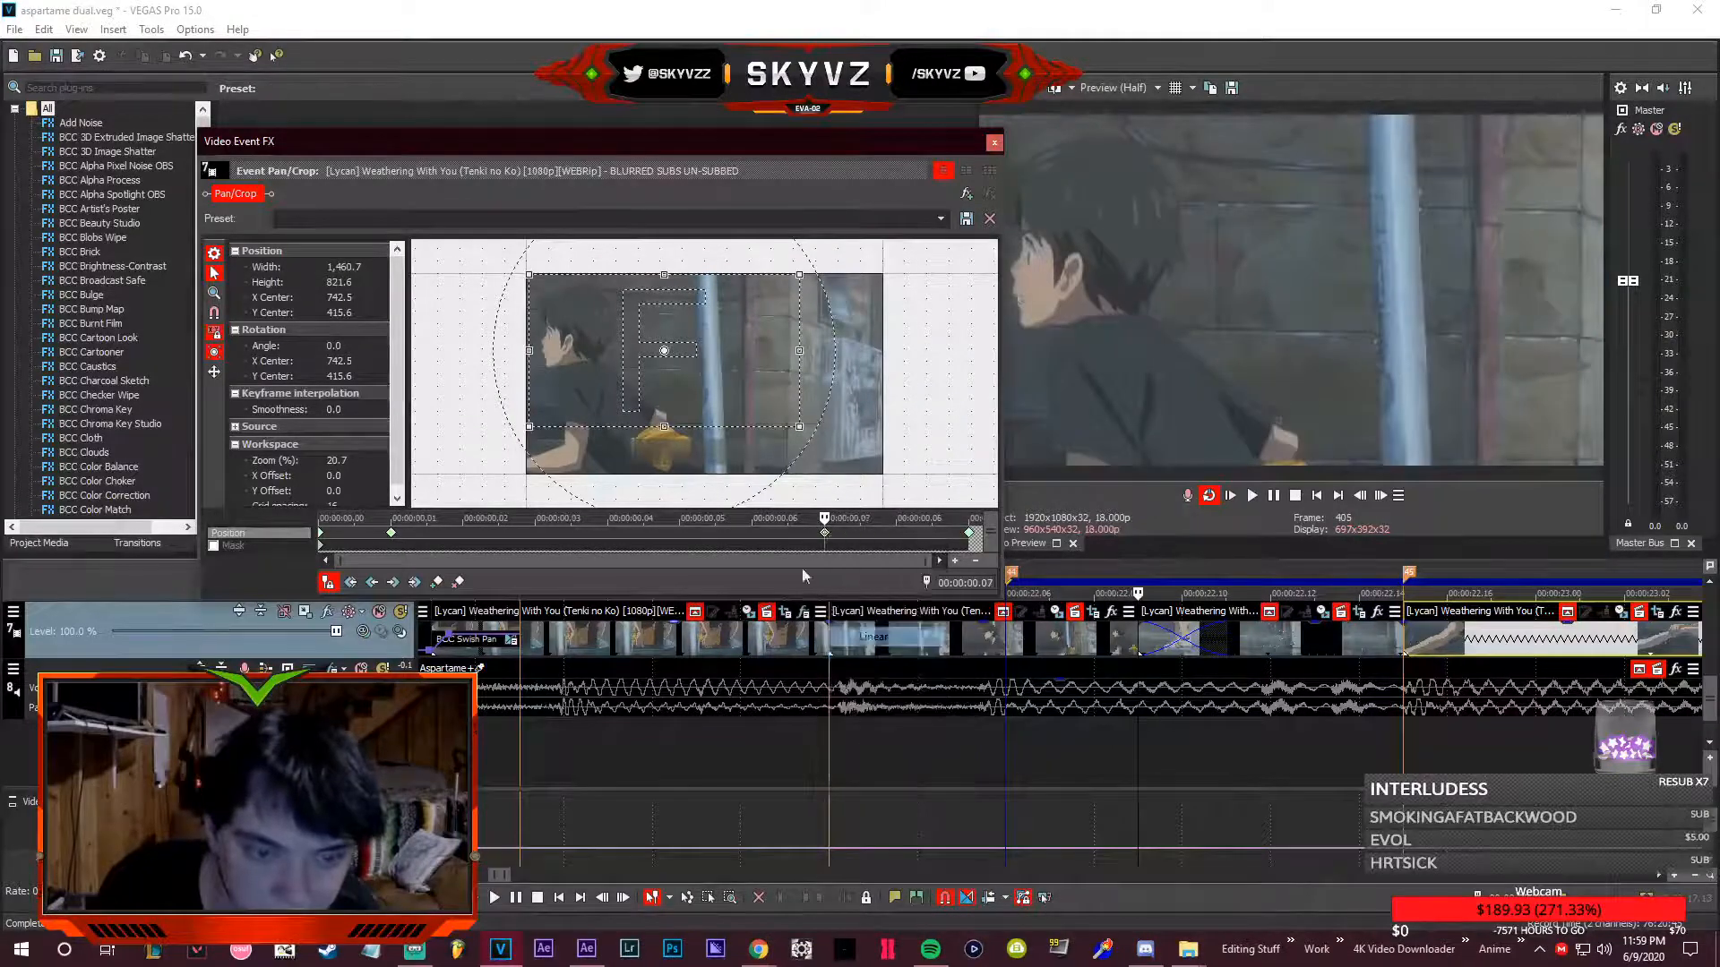
pyautogui.rightClick(825, 535)
pyautogui.click(865, 660)
pyautogui.press('Right')
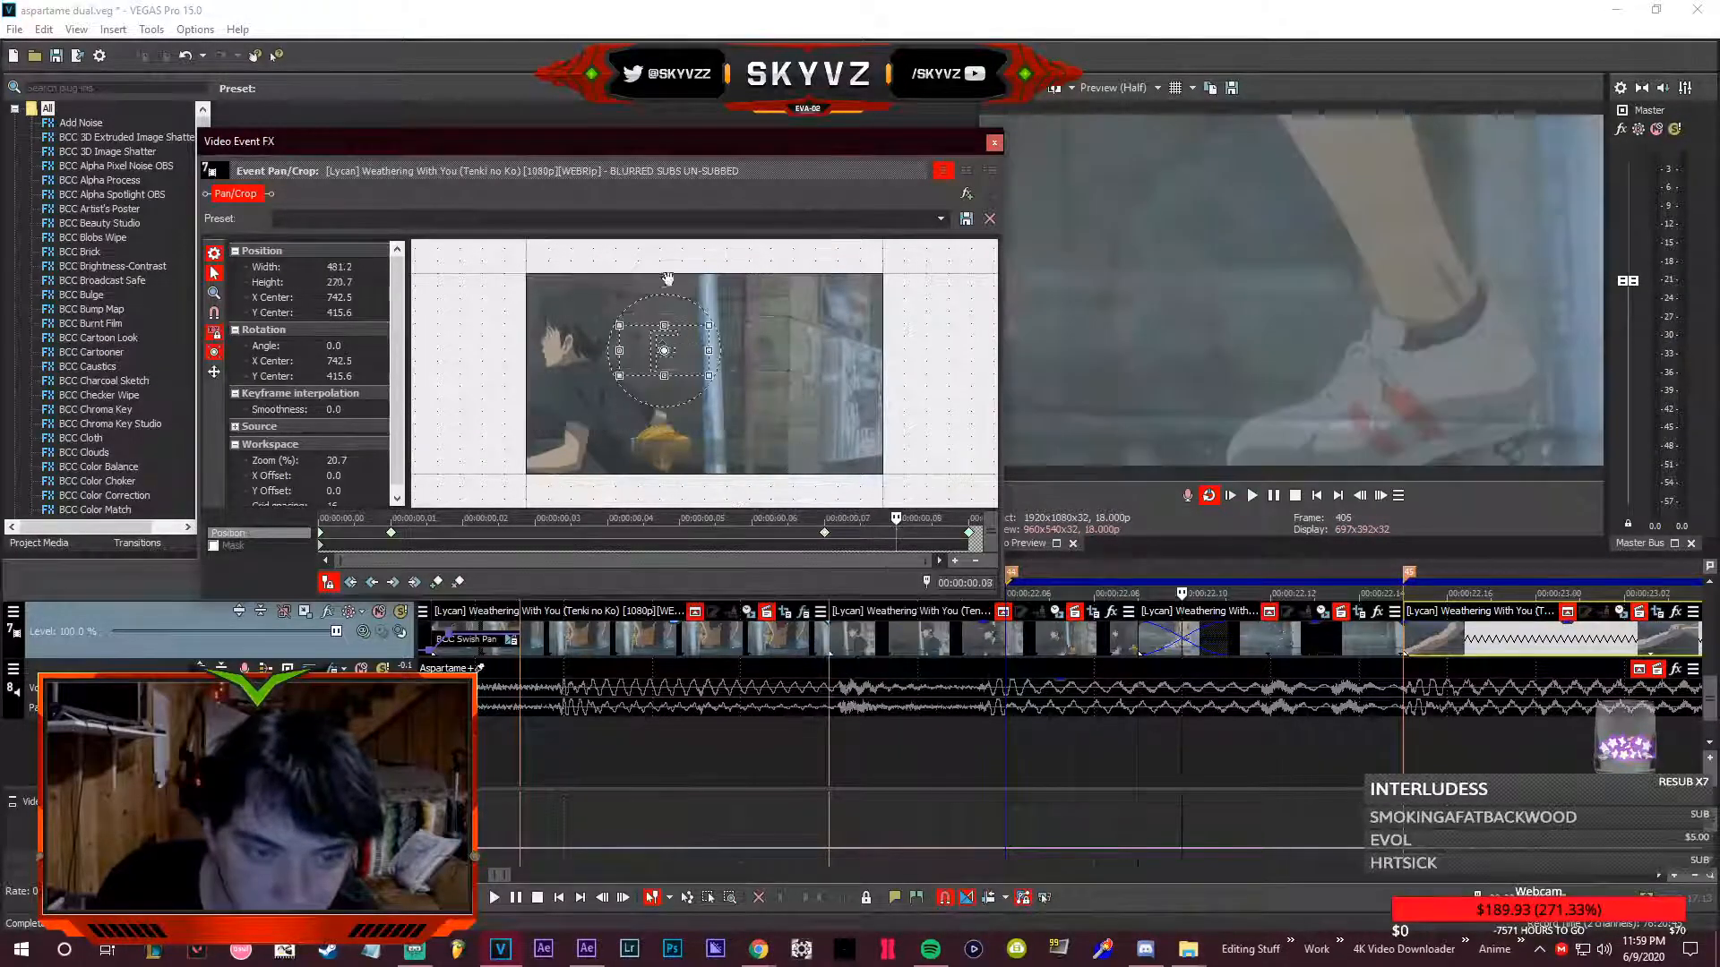
pyautogui.rightClick(825, 535)
pyautogui.click(869, 655)
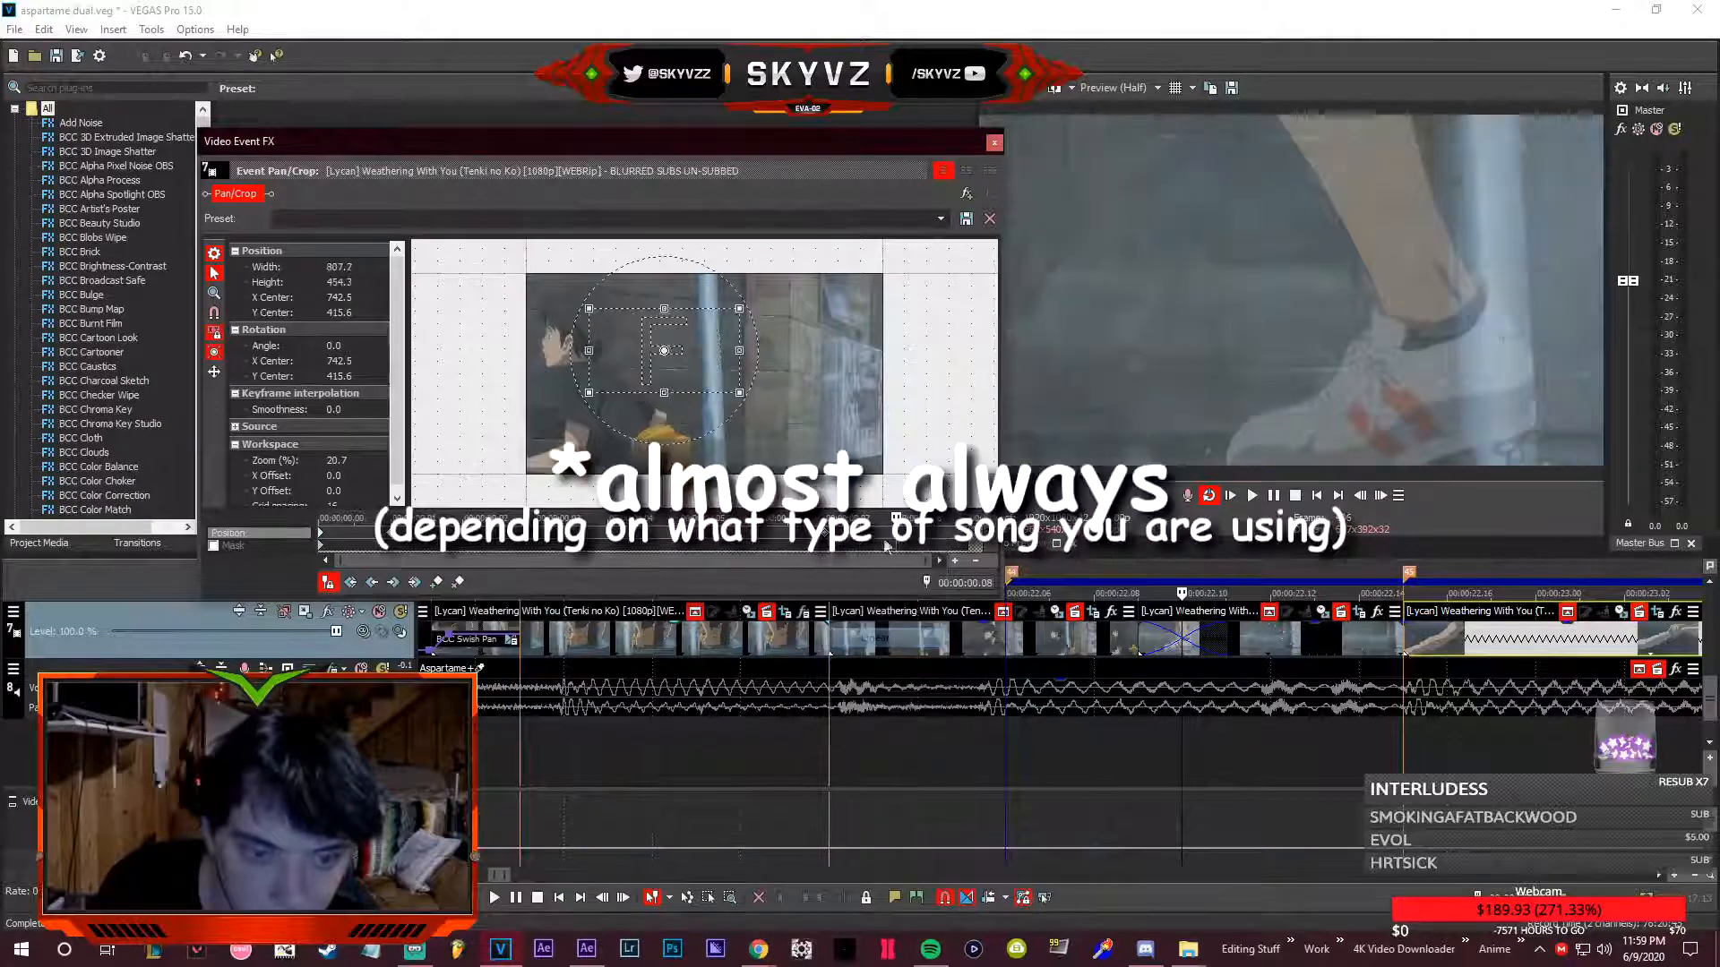
# - At the frame 9 keyframe, shift the crop center to about X 486, Y 396, and return to the Position track
pyautogui.click(970, 535)
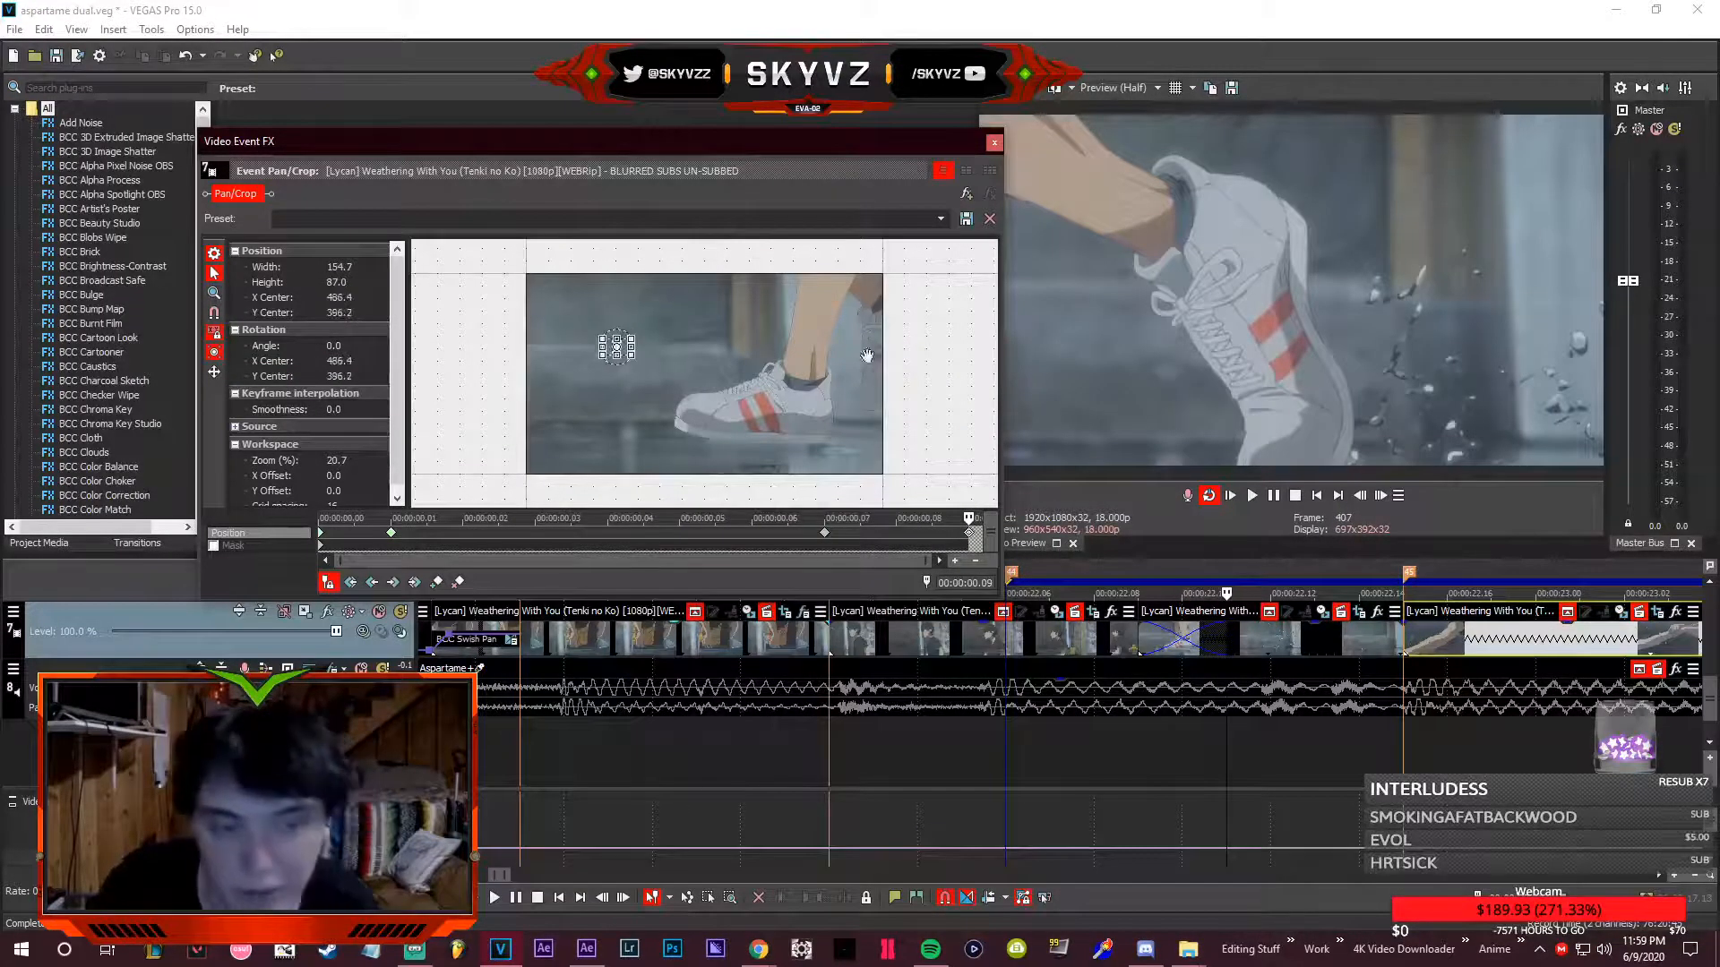
pyautogui.click(897, 543)
pyautogui.press('Left')
pyautogui.press('Right')
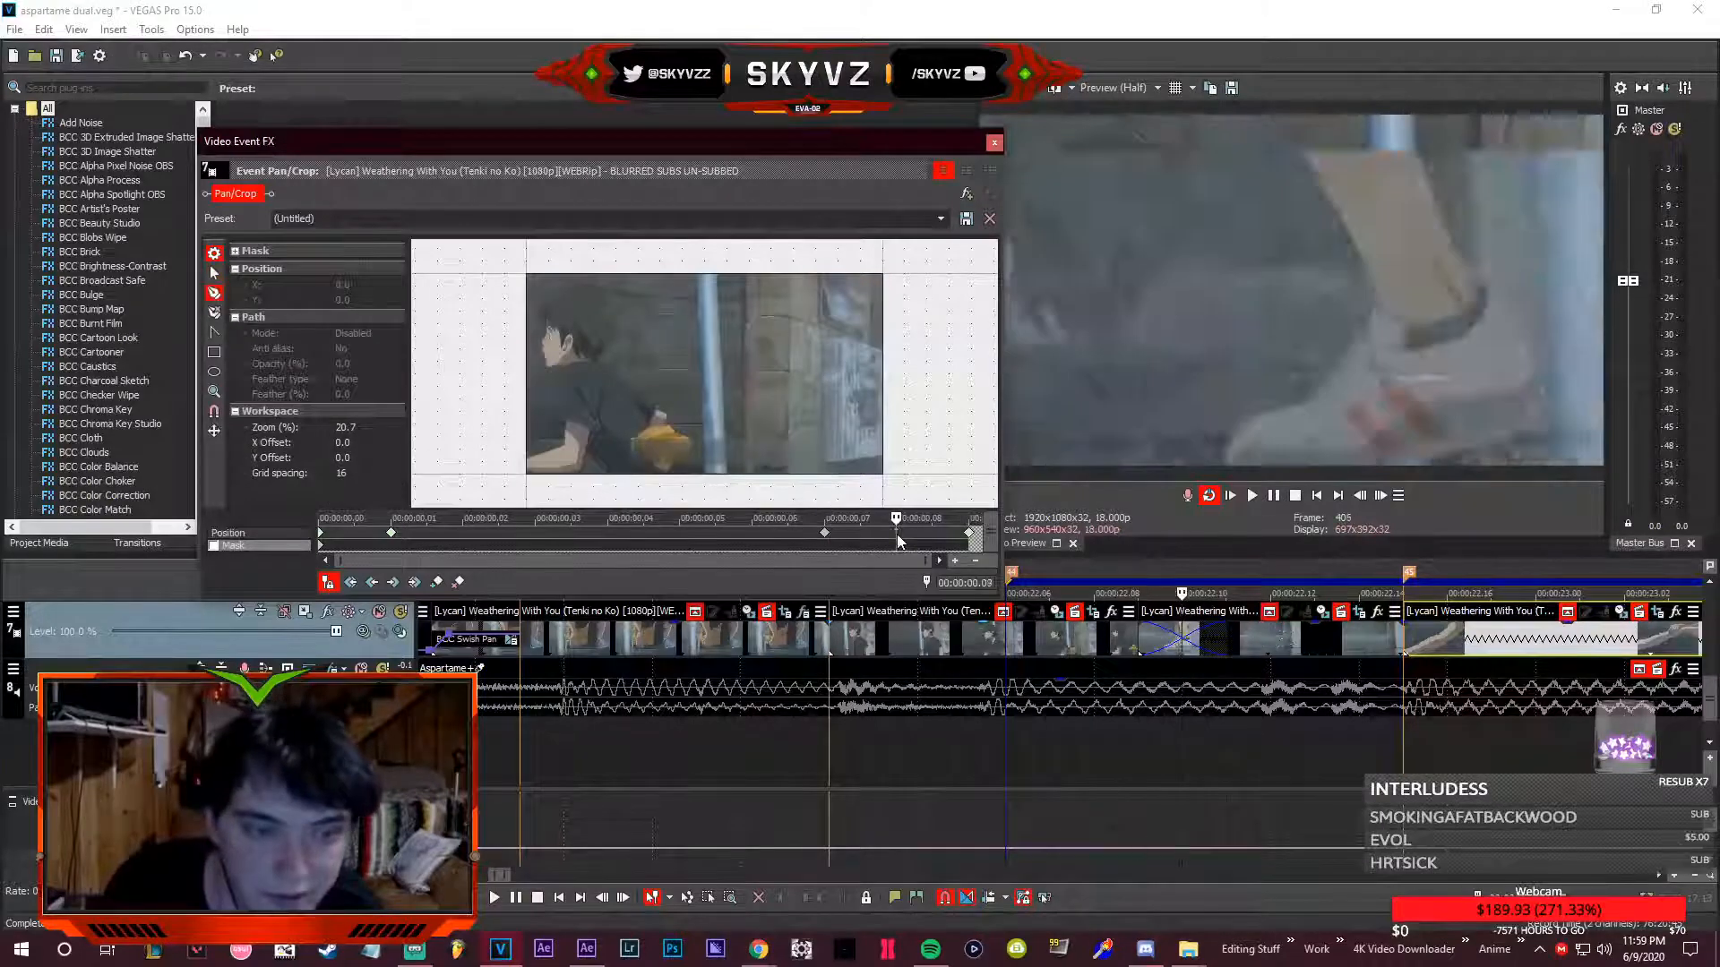
pyautogui.press('Right')
pyautogui.click(252, 534)
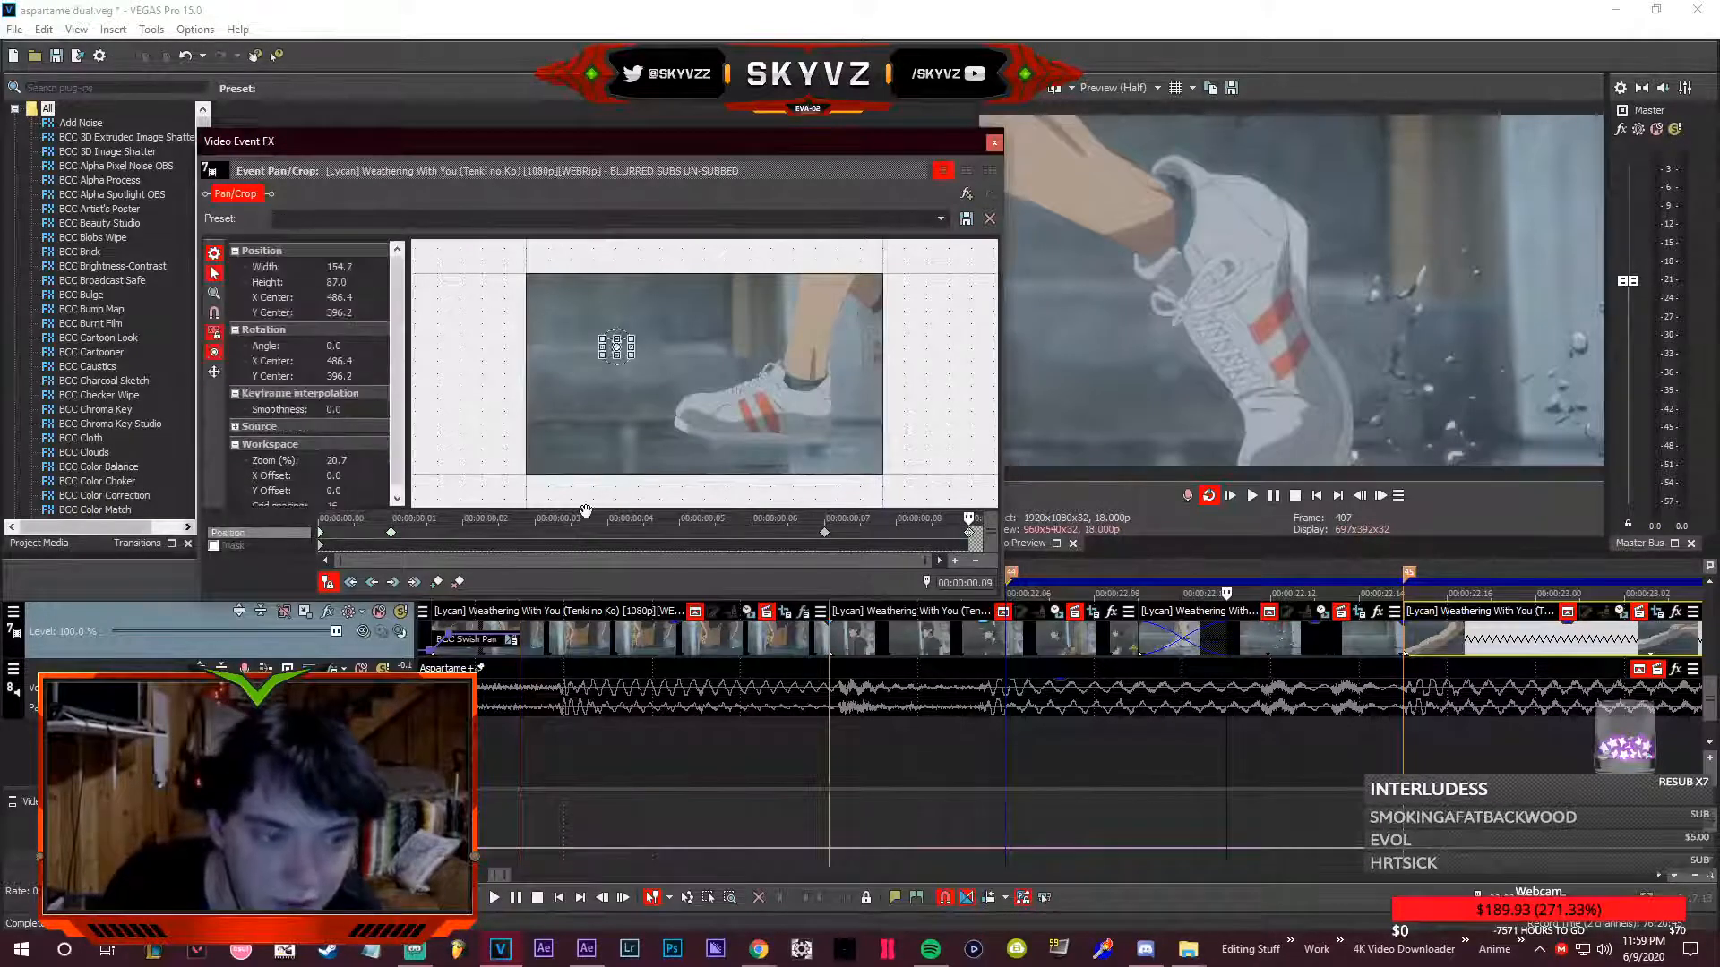
# - Examine the crop animation frame by frame, going back from the last keyframe to the start and forward again
pyautogui.press('Left')
pyautogui.press('Left')
pyautogui.press('Left')
pyautogui.press('Left')
pyautogui.press('Left')
pyautogui.press('Left')
pyautogui.press('Left')
pyautogui.press('Left')
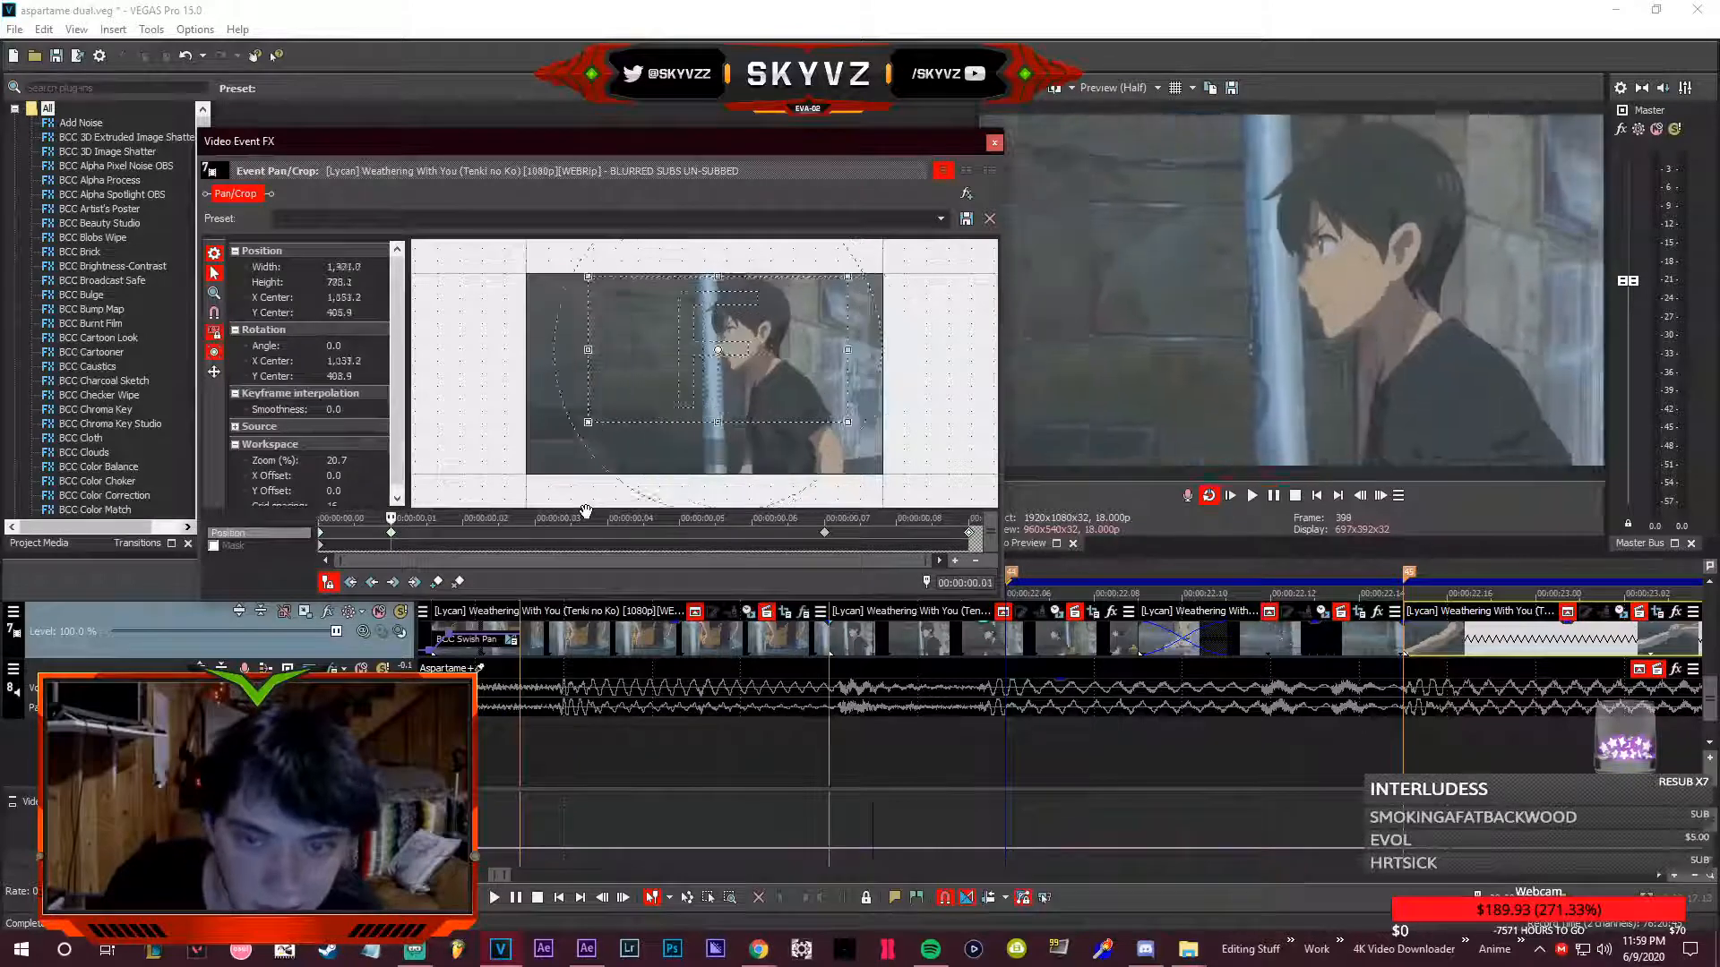
pyautogui.press('Left')
pyautogui.press('Right')
pyautogui.press('Right')
pyautogui.press('Right')
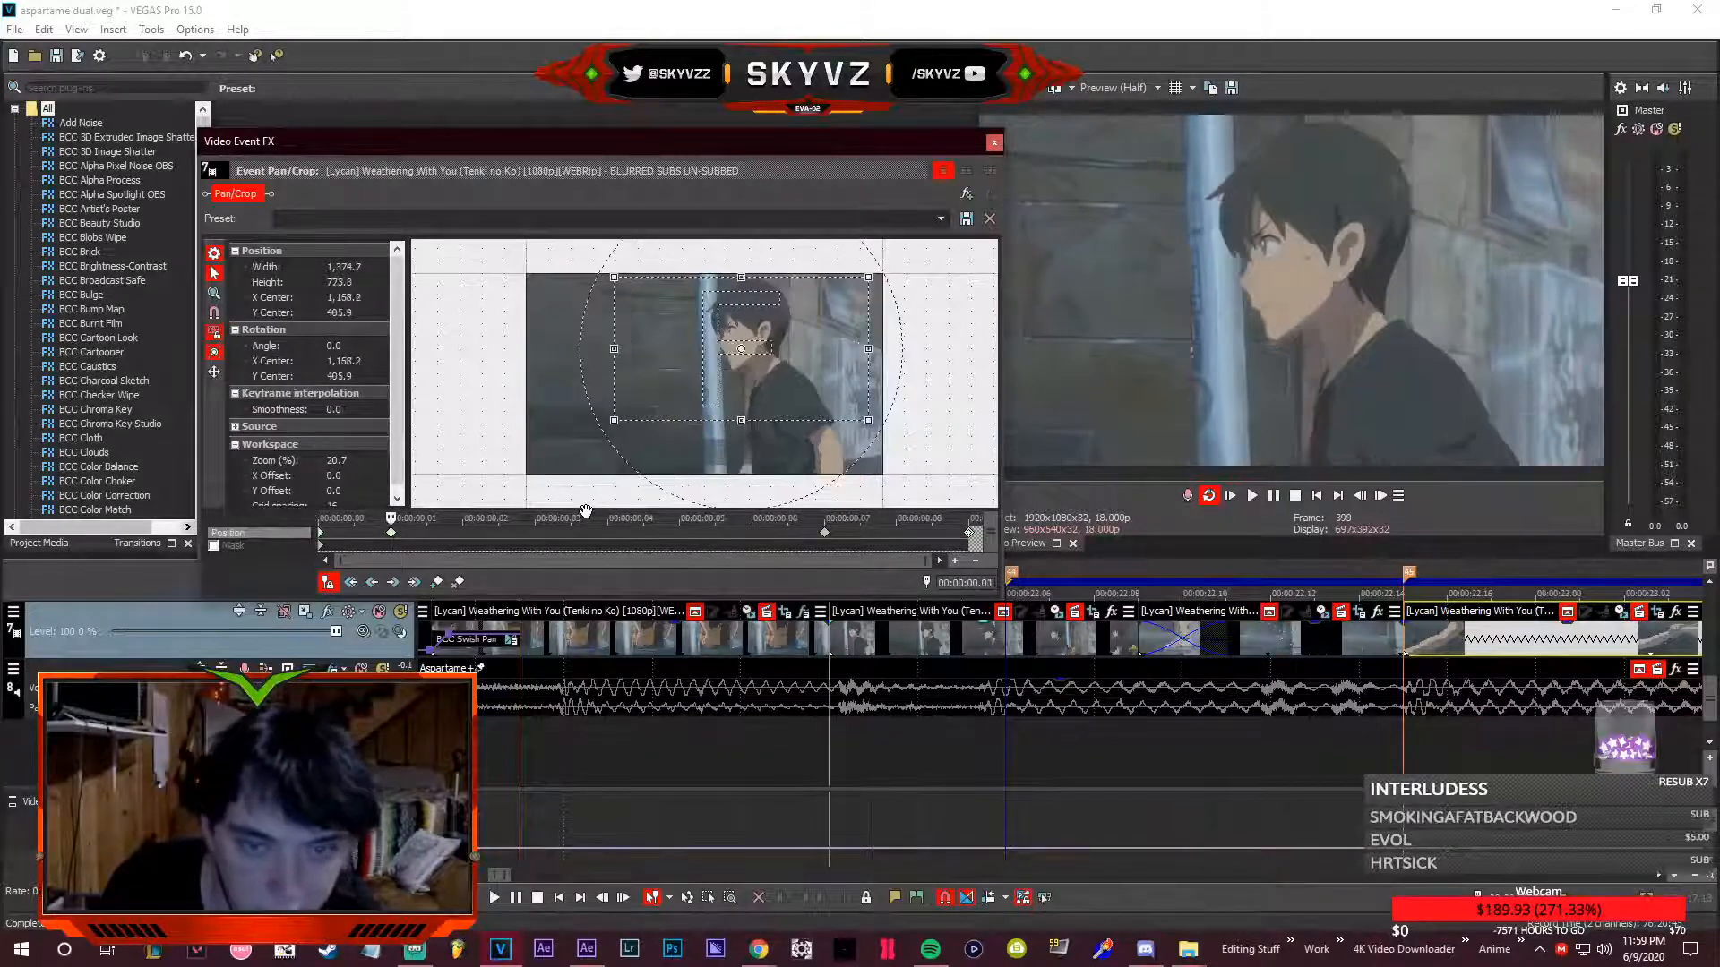
pyautogui.press('Right')
pyautogui.press('Right')
pyautogui.press('Right')
pyautogui.press('Right')
pyautogui.press('Right')
pyautogui.press('Right')
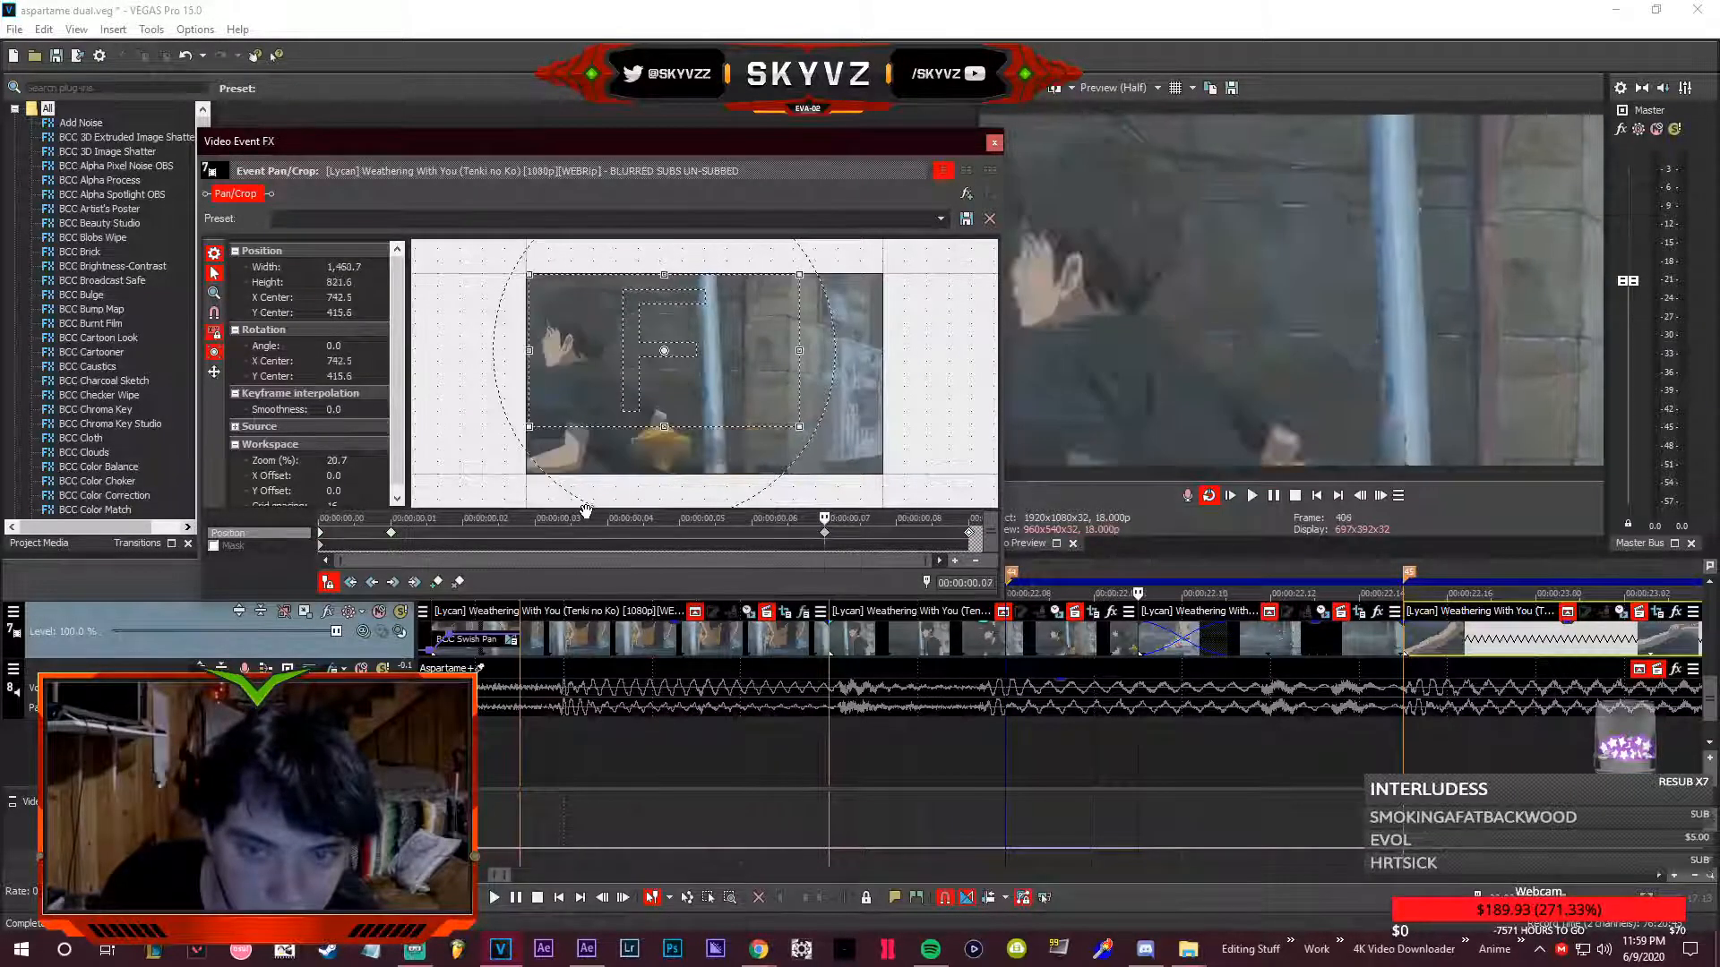
# - Open the following clip's pan/crop settings for comparison and return to those of the animated clip
pyautogui.click(994, 143)
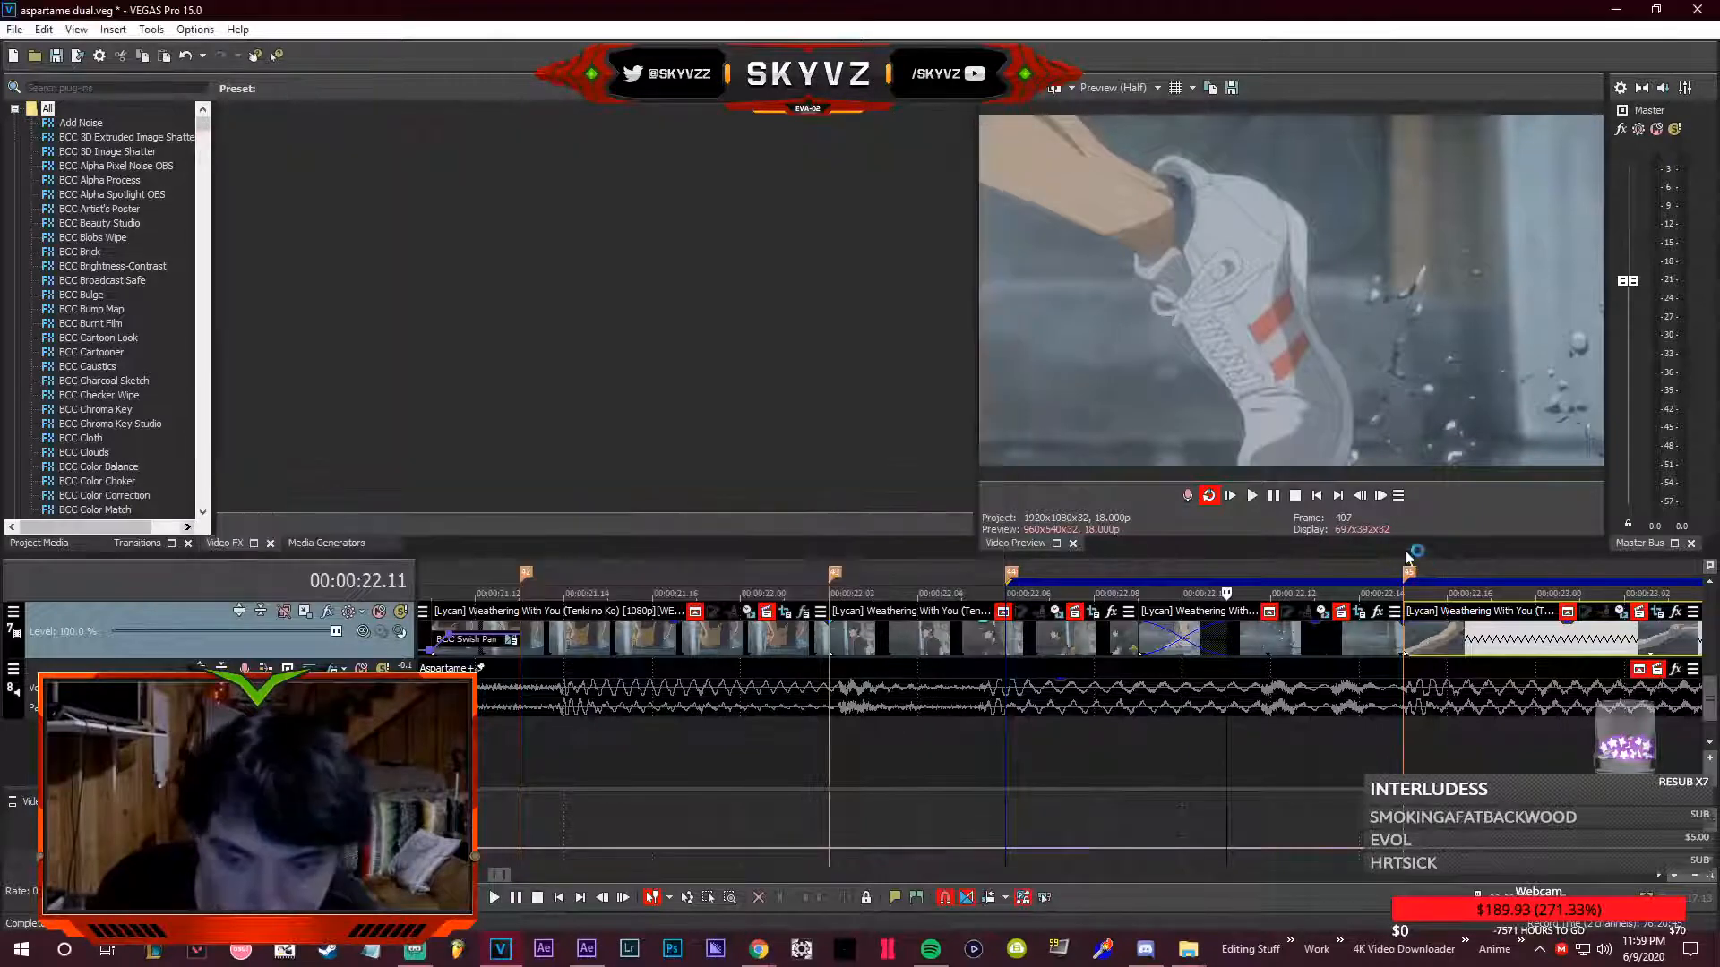
pyautogui.click(1359, 615)
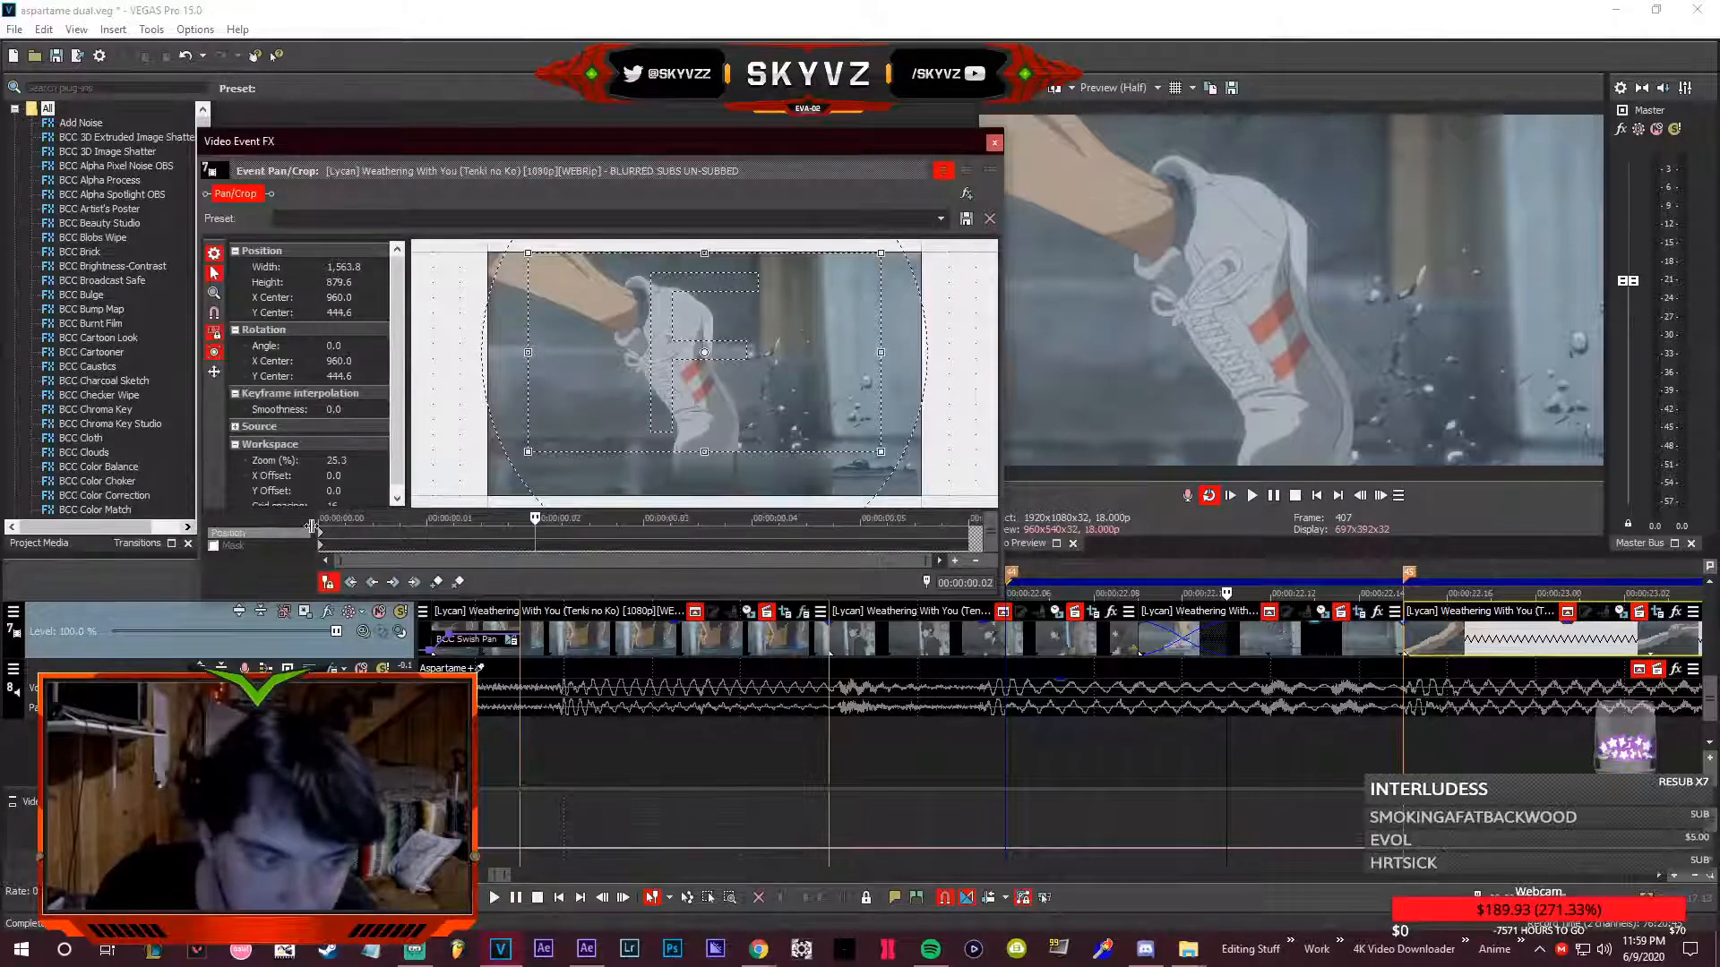
pyautogui.click(1092, 613)
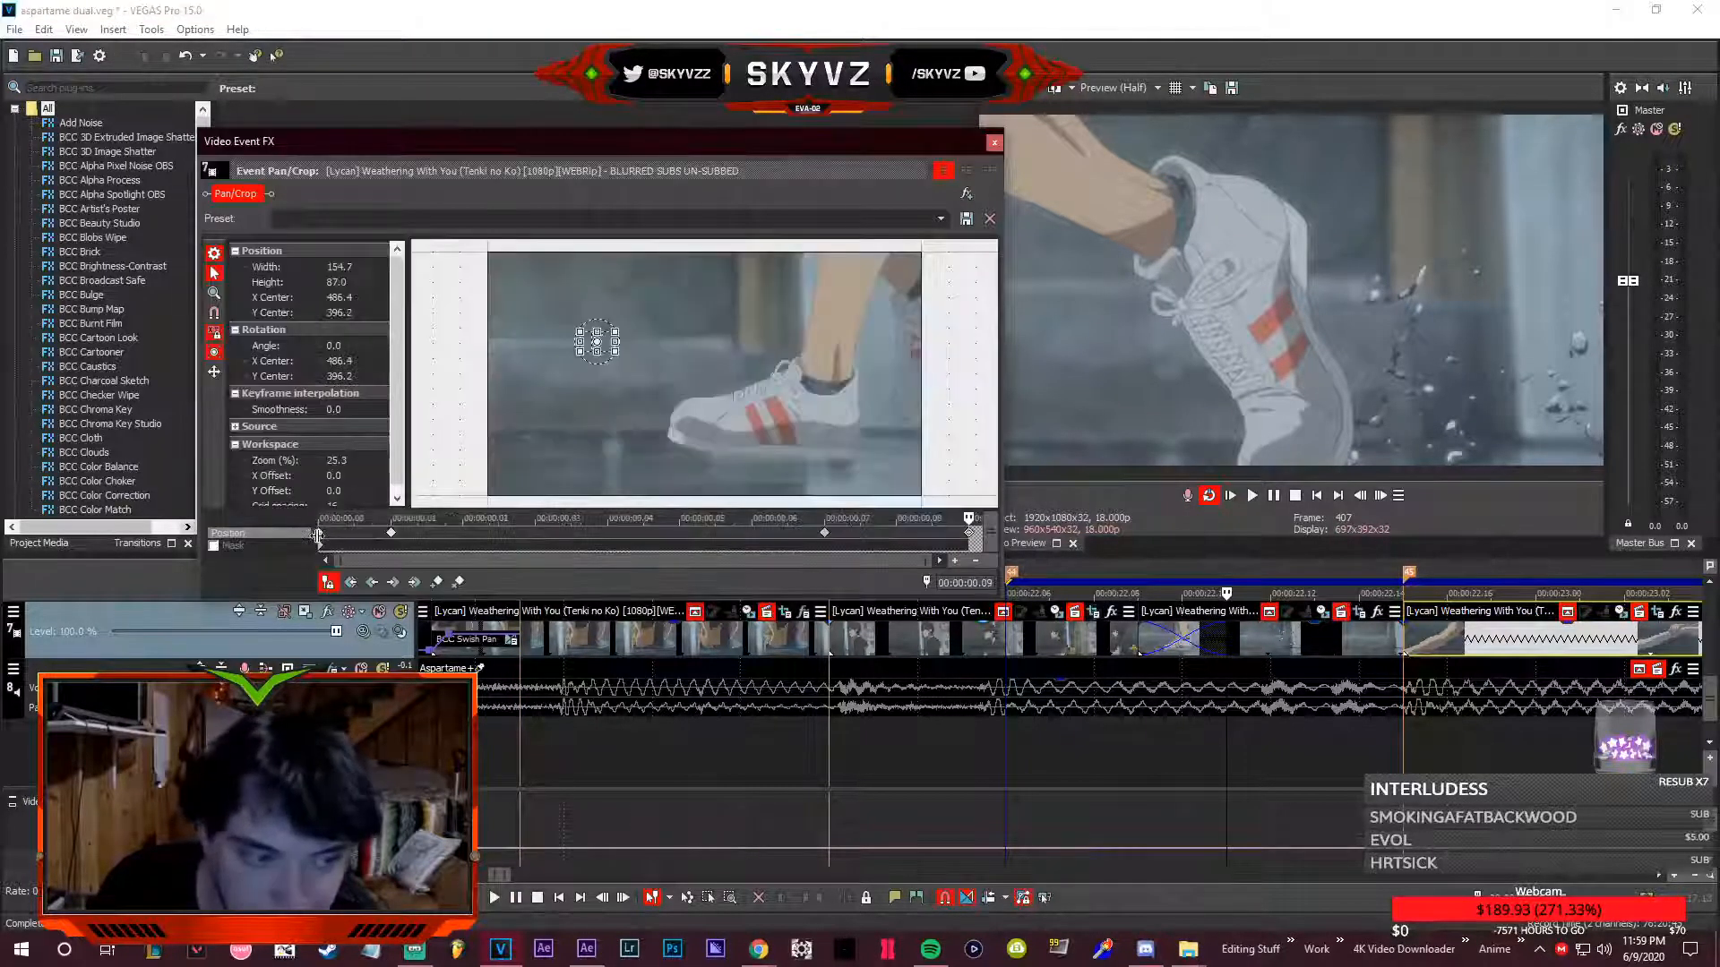
# - Go to the clip's first position keyframe and examine the zoom frame by frame into the transition
pyautogui.click(323, 537)
pyautogui.press('Right')
pyautogui.press('Right')
pyautogui.press('Right')
pyautogui.press('Right')
pyautogui.press('Right')
pyautogui.press('Right')
pyautogui.press('Right')
pyautogui.press('Right')
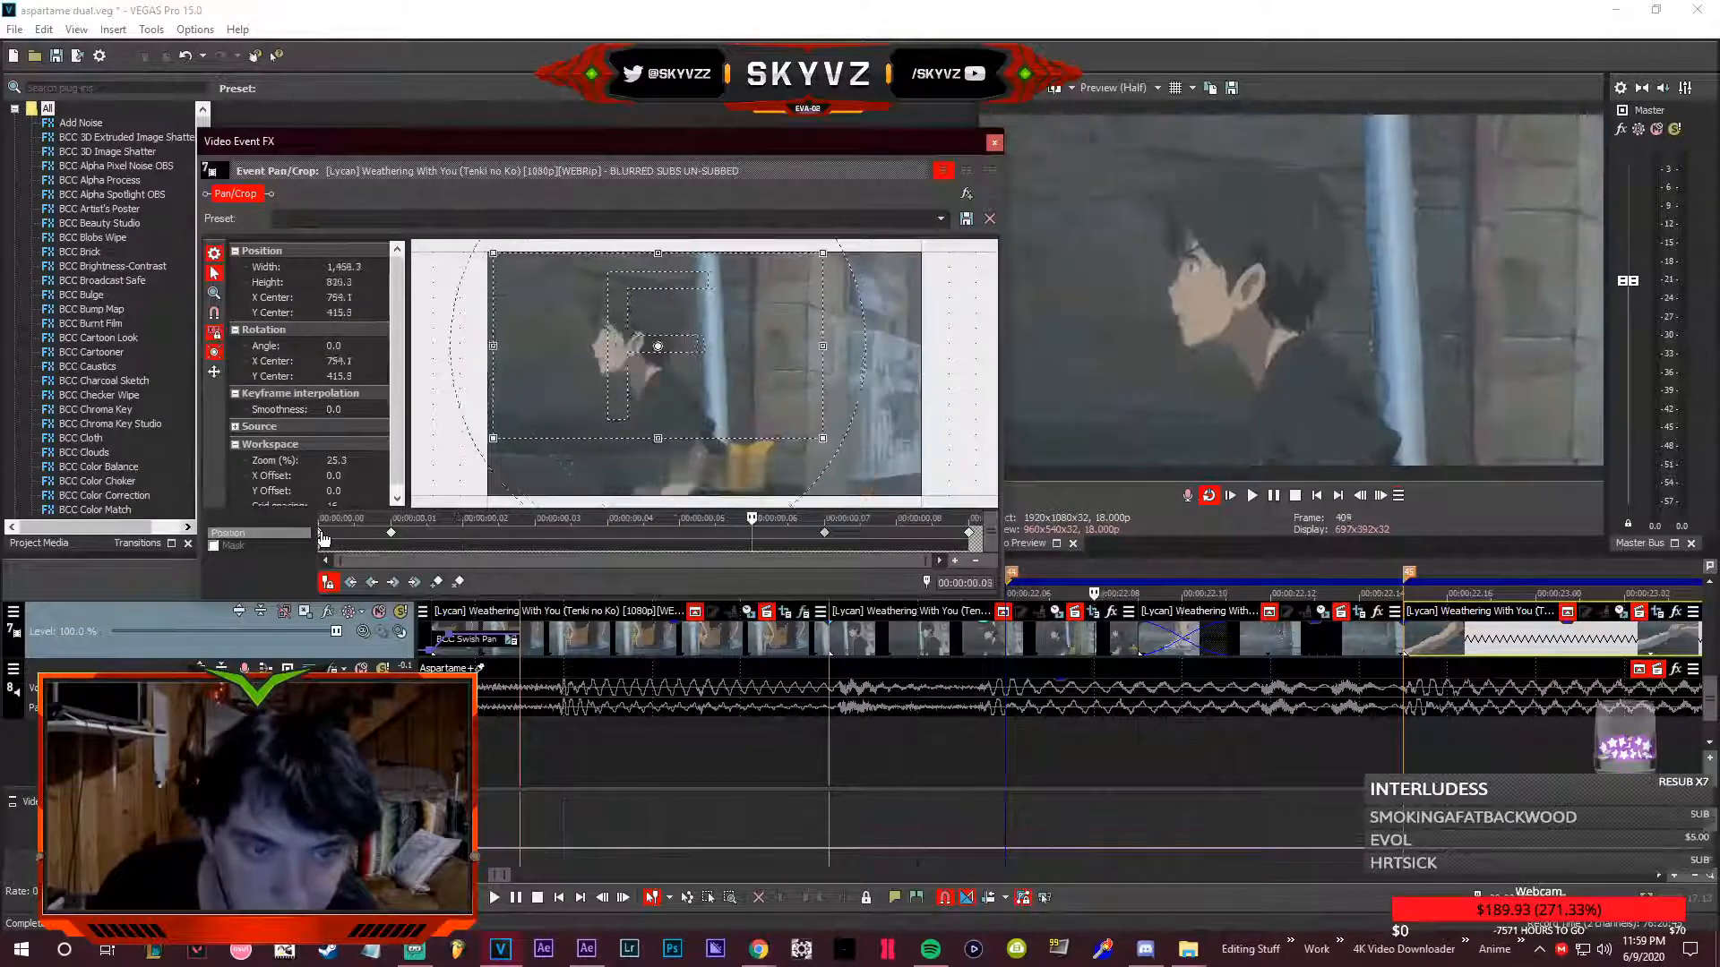
pyautogui.press('Right')
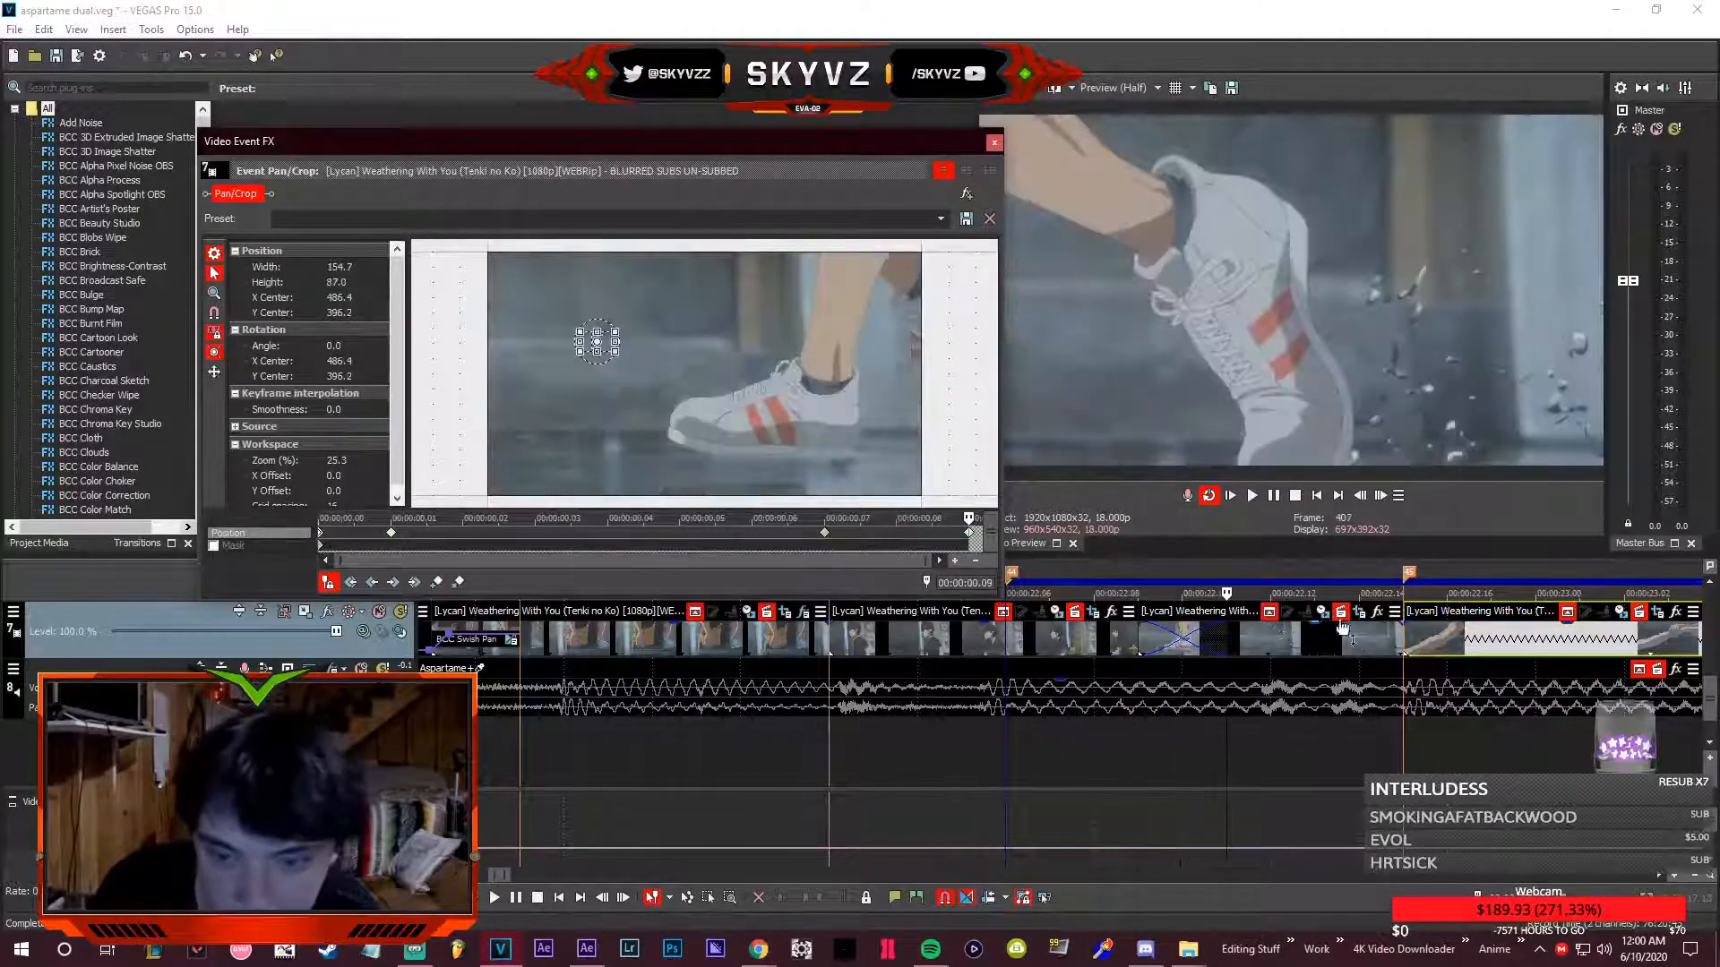
# - In the short shoe clip's pan/crop, set the frame 2 crop about 1,381 wide, centred at X 893, Y 504, with Fast interpolation
pyautogui.click(1342, 630)
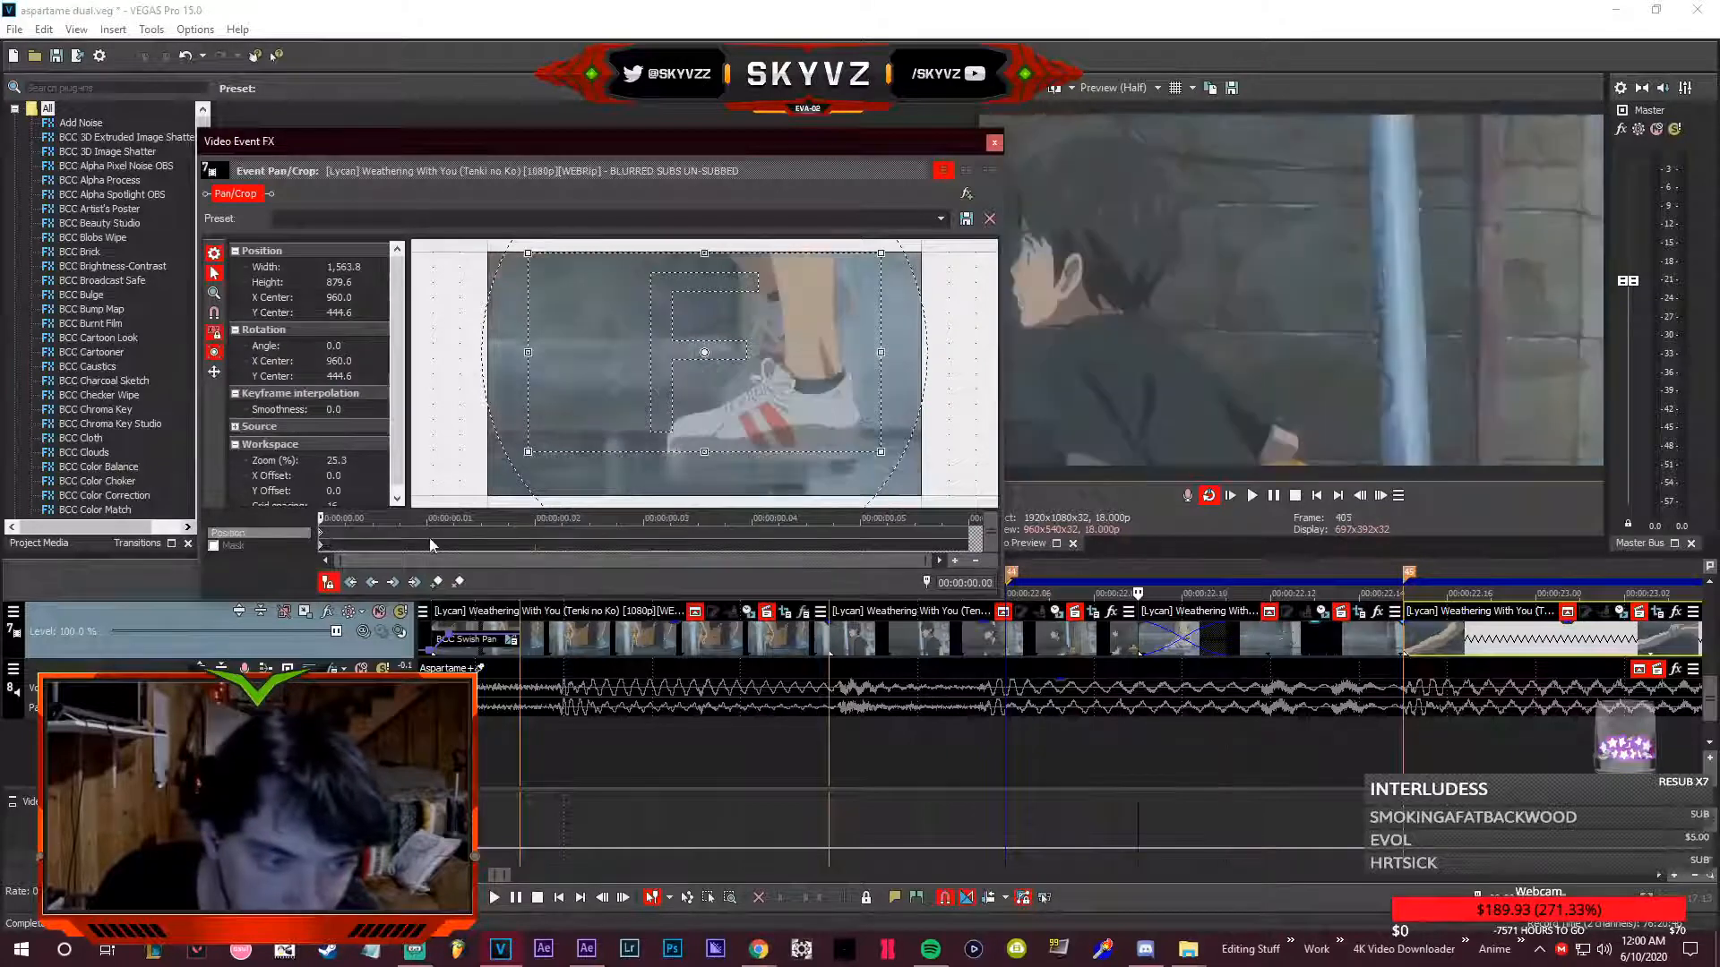
pyautogui.moveTo(432, 544); pyautogui.dragTo(545, 521)
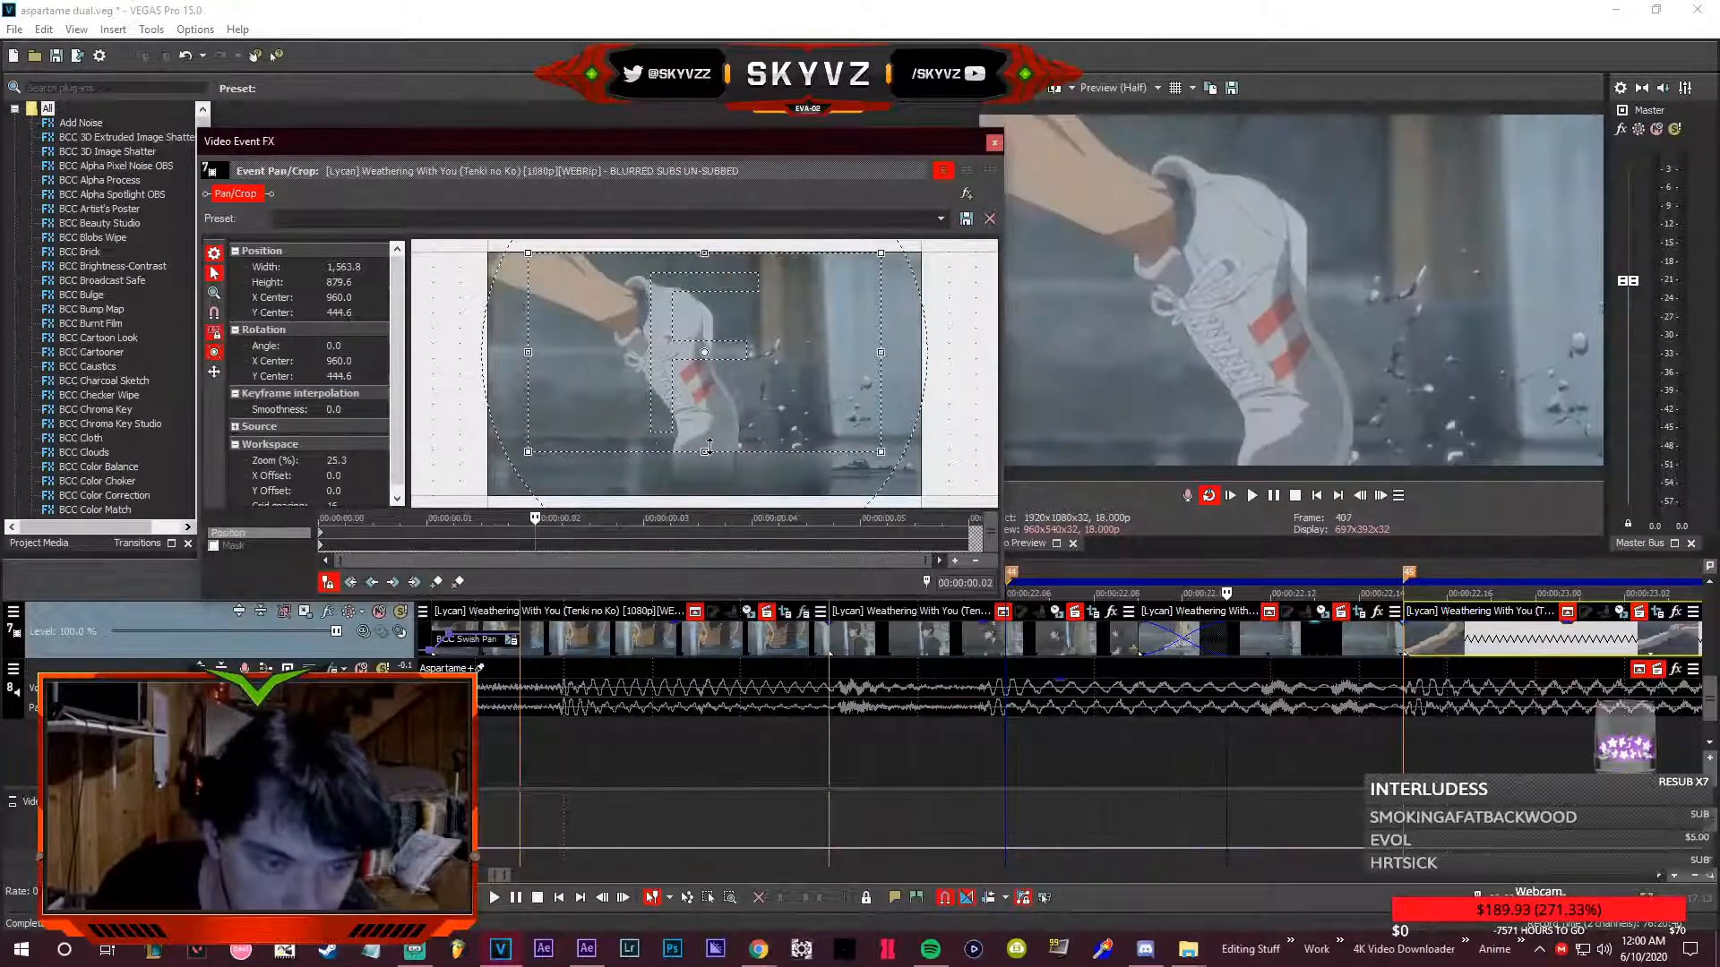
pyautogui.moveTo(708, 448)
pyautogui.mouseDown()
pyautogui.moveTo(708, 424)
pyautogui.moveTo(694, 436)
pyautogui.mouseUp()
pyautogui.rightClick(534, 535)
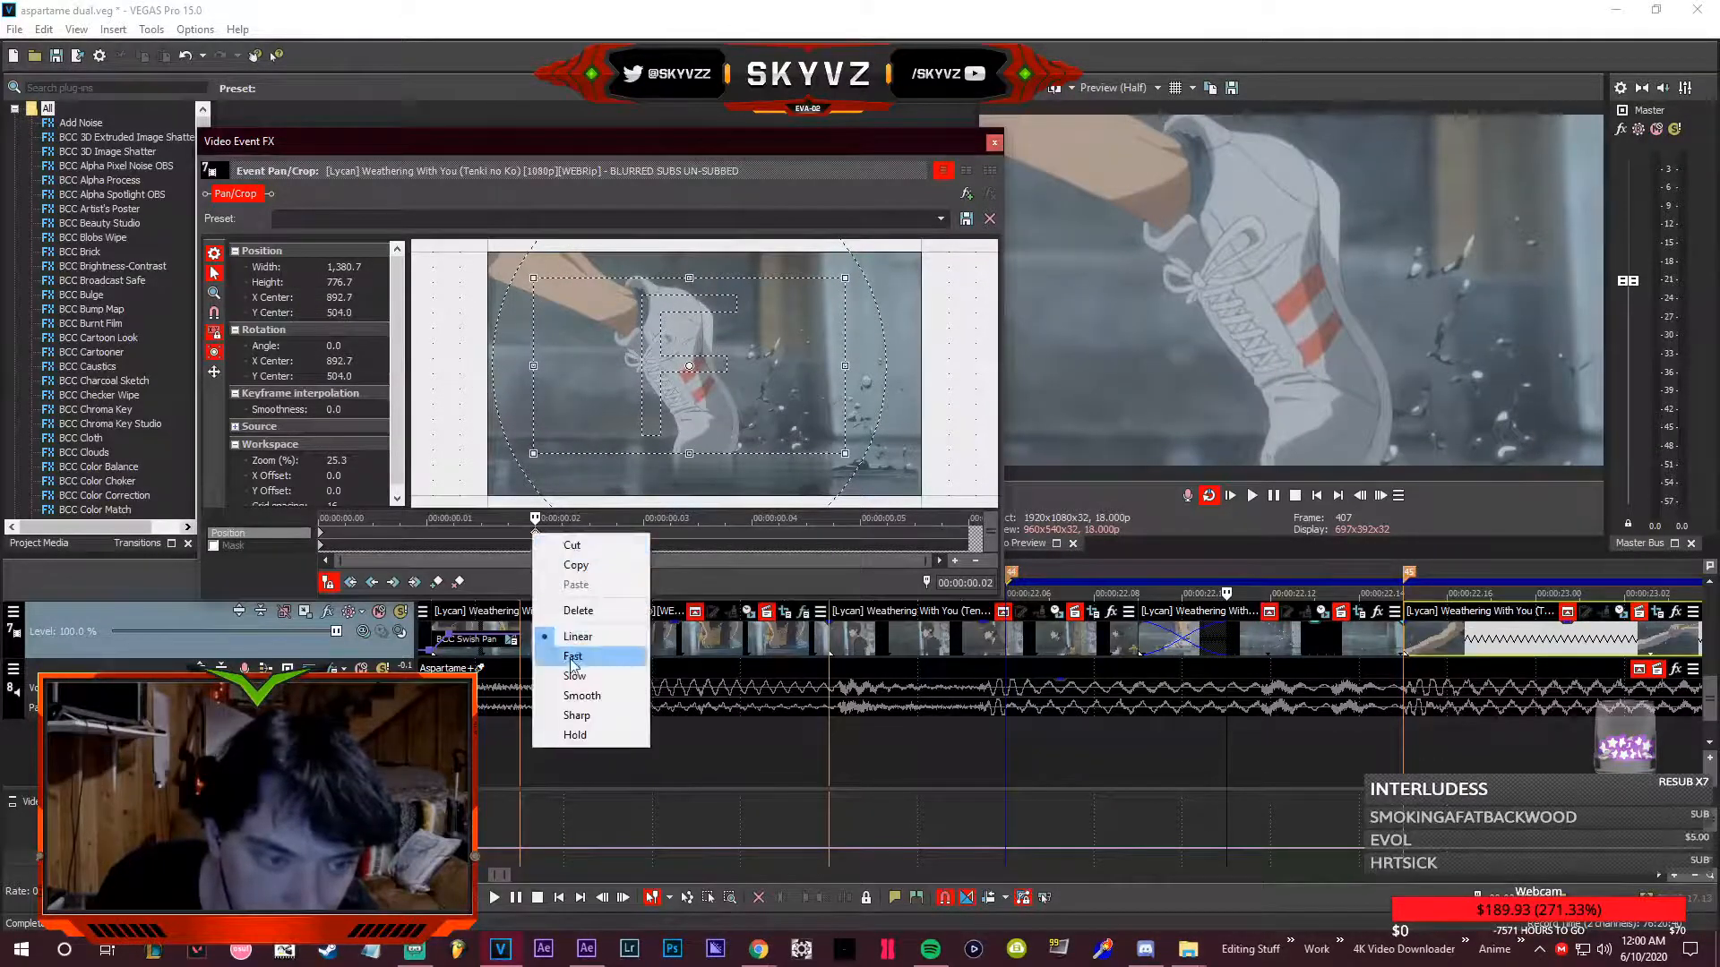
pyautogui.click(574, 657)
# - Add a position keyframe at frame 4 of the shoe clip and shrink the crop at frame 6 to a width of about -27
pyautogui.click(760, 539)
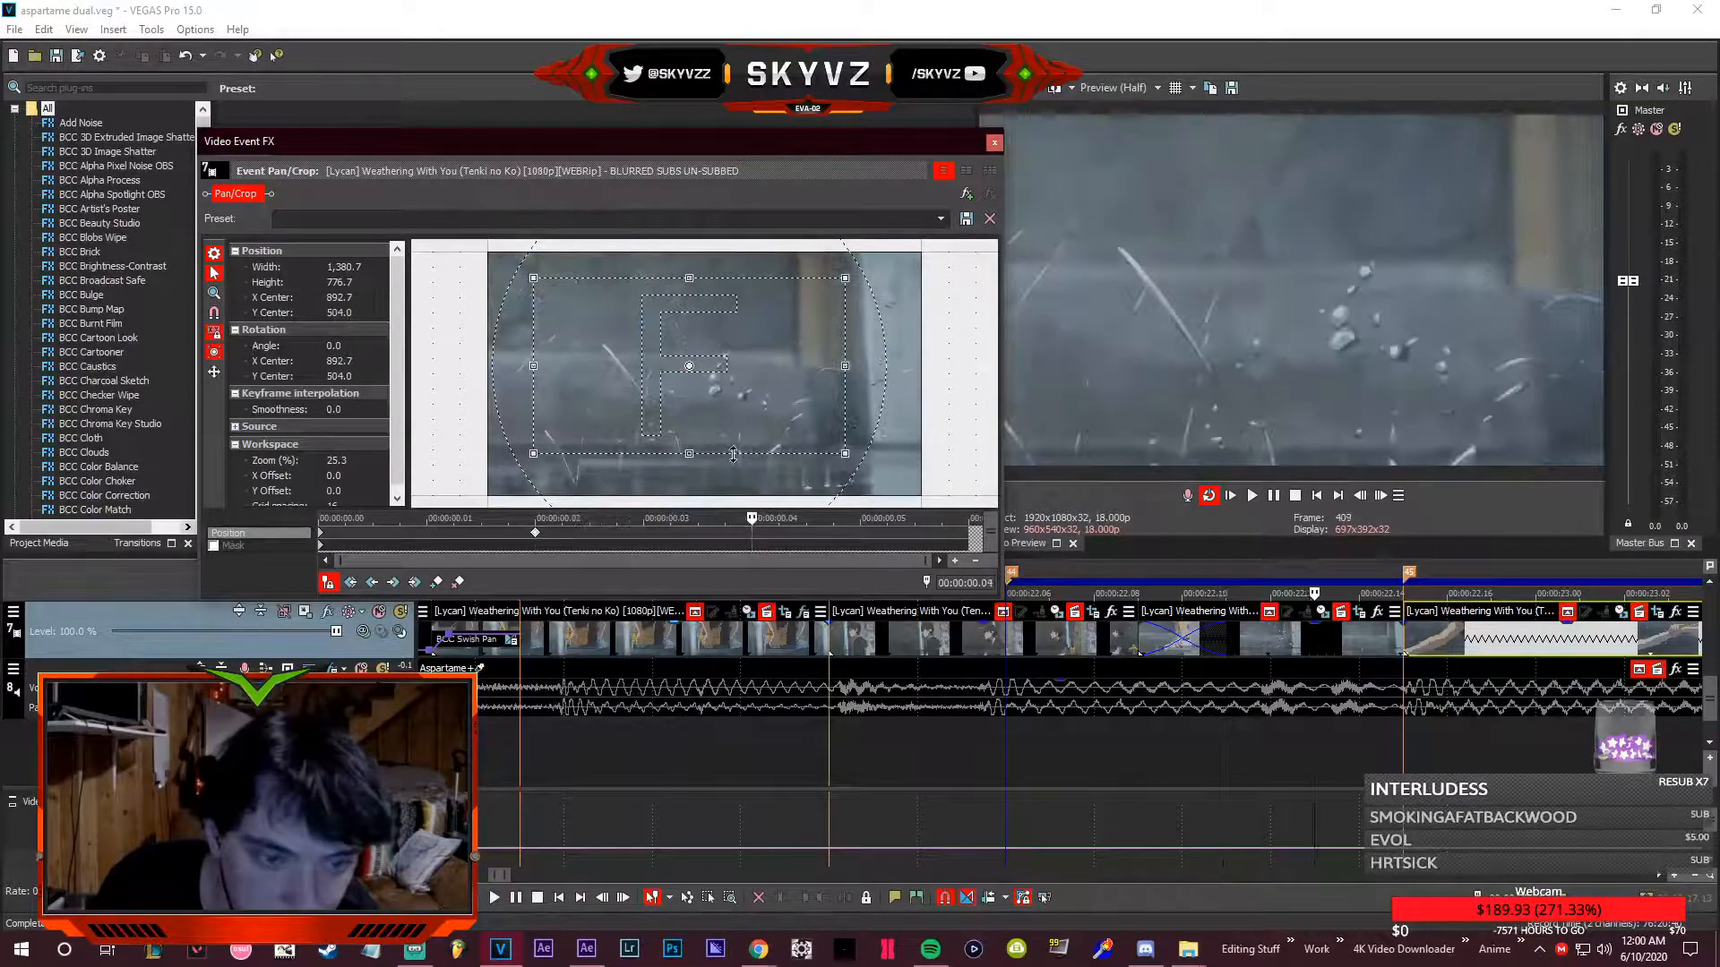
pyautogui.moveTo(733, 454); pyautogui.dragTo(620, 500)
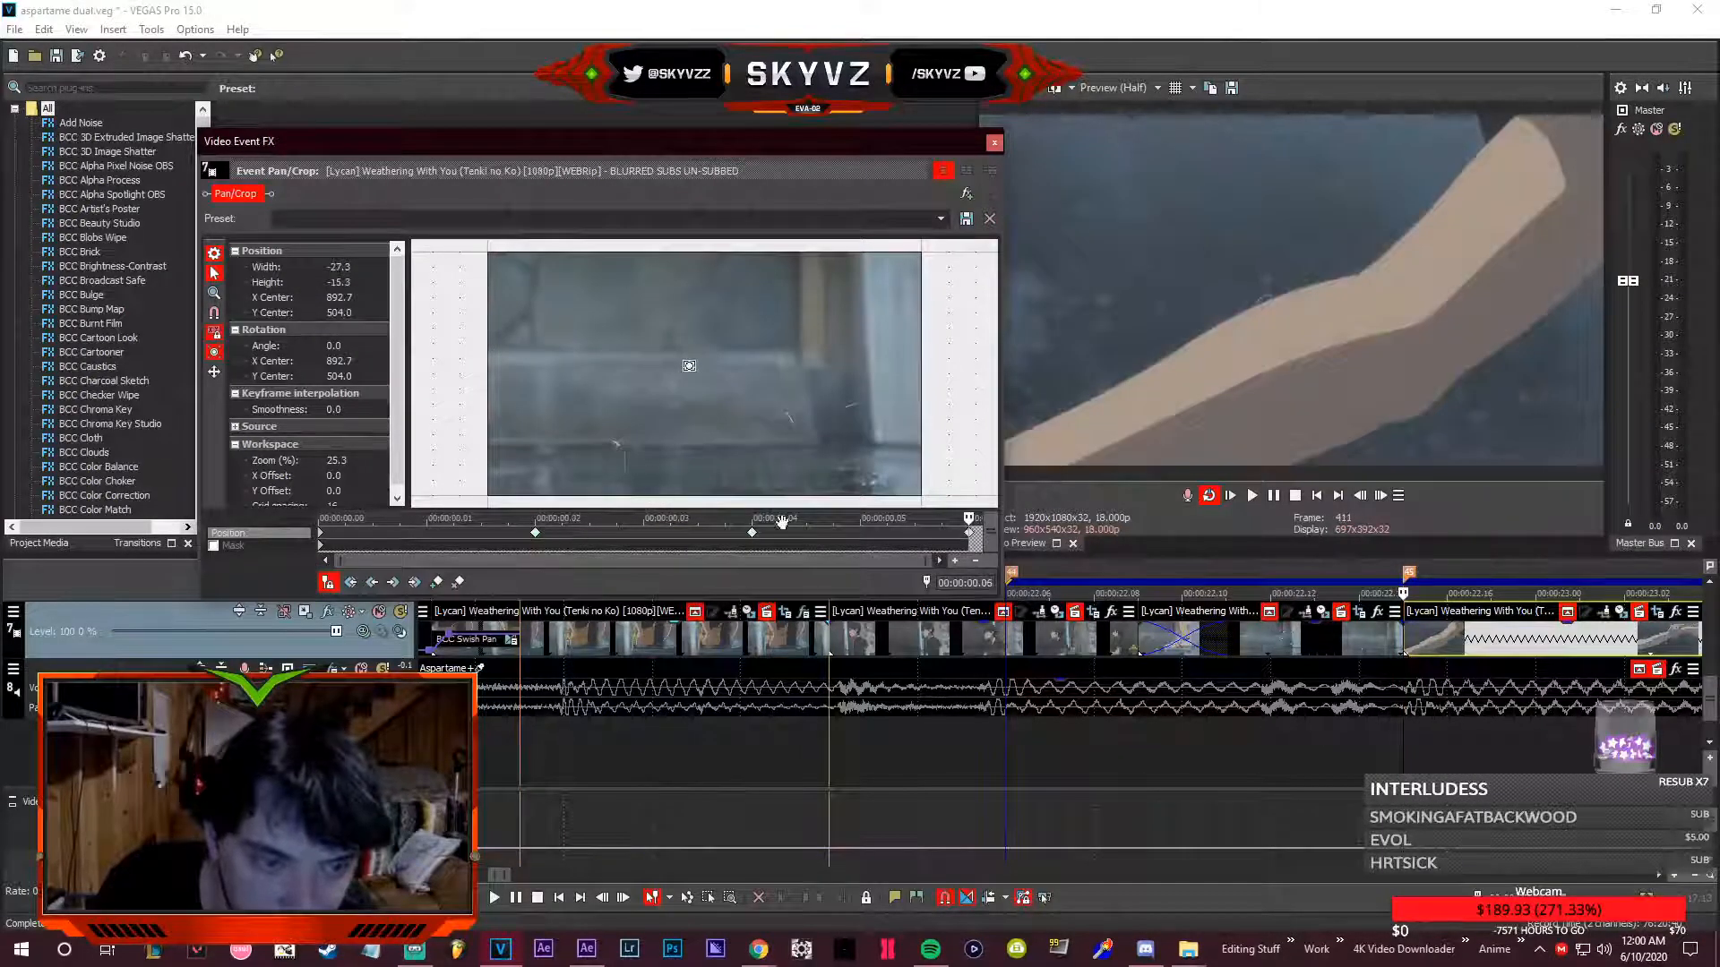
pyautogui.moveTo(447, 544); pyautogui.dragTo(1218, 553)
# - Close the shoe clip's pan/crop settings and play back its zoom transition into the following arm clip
pyautogui.click(1235, 633)
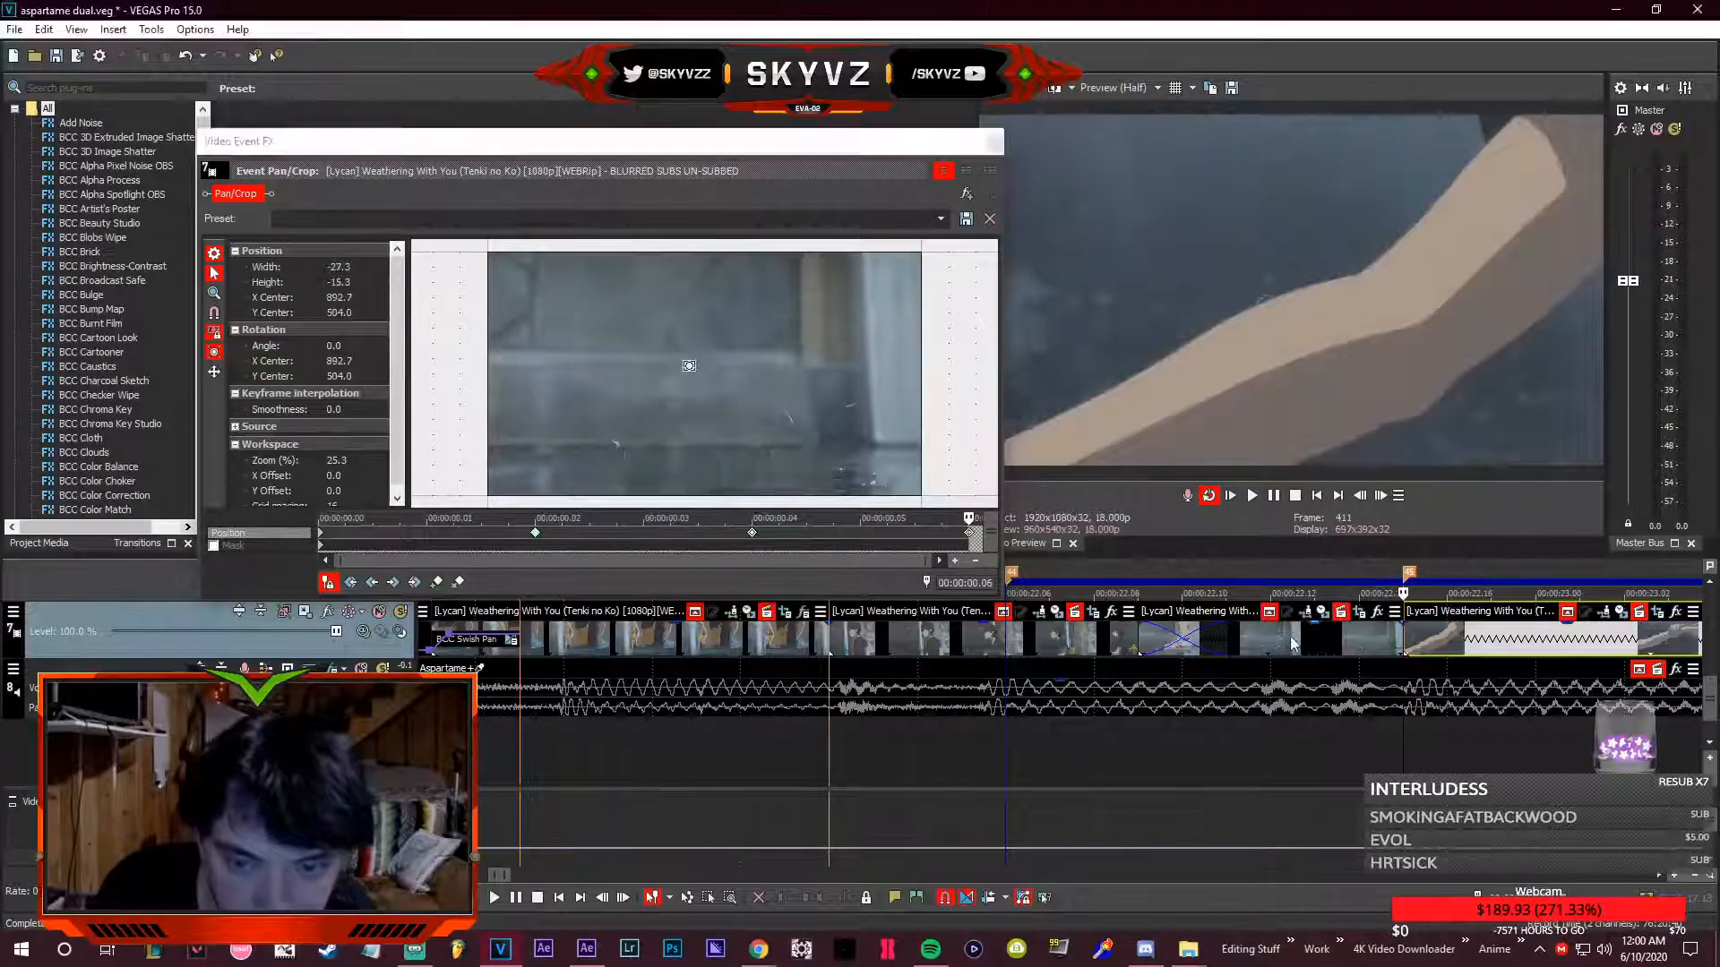
pyautogui.press('space')
pyautogui.click(989, 142)
pyautogui.press('space')
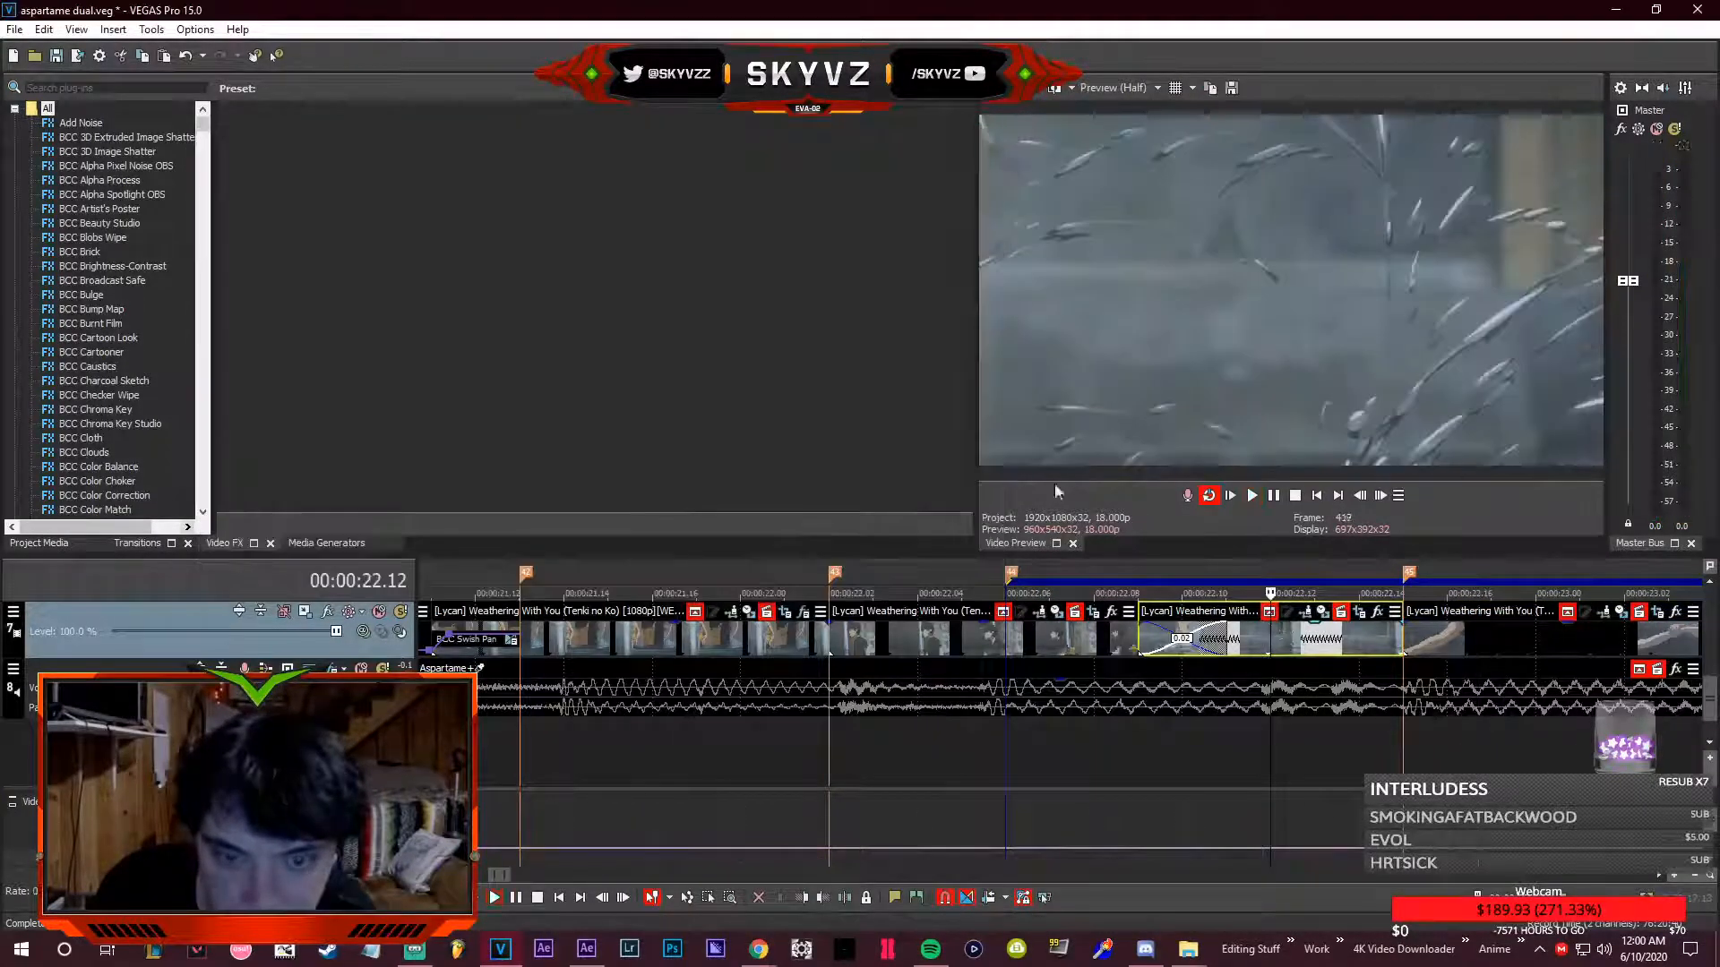
pyautogui.press('space')
pyautogui.scroll(-4, 1088, 625)
pyautogui.press('space')
pyautogui.press('space')
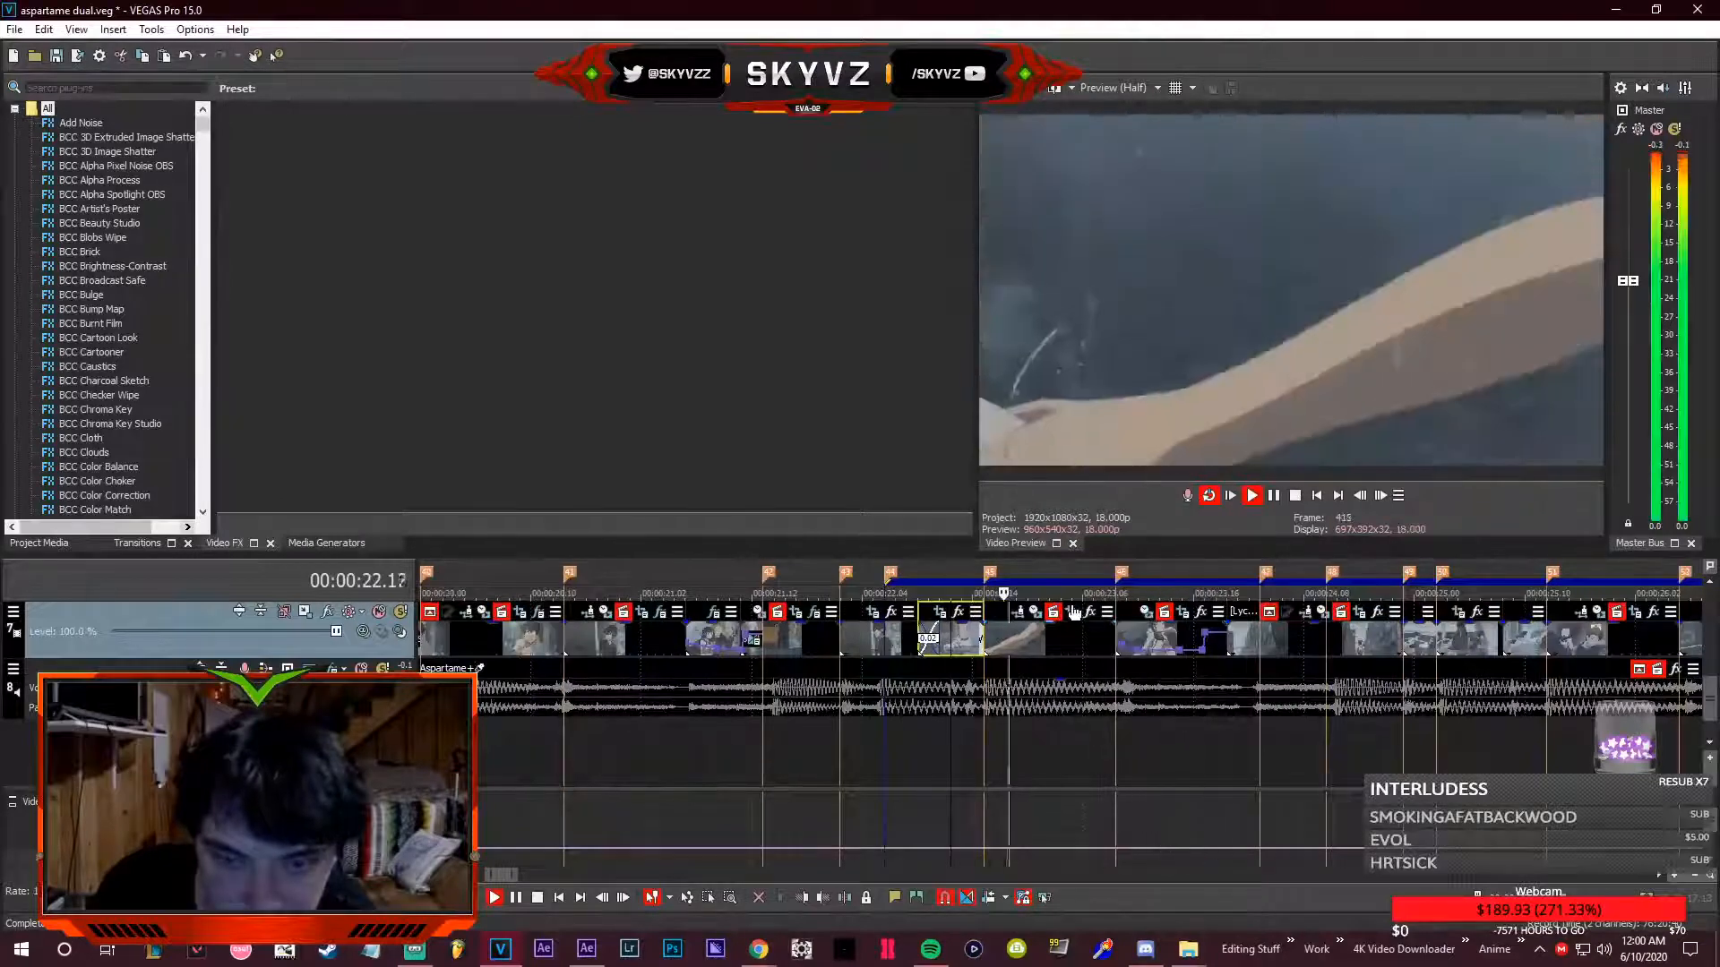
# - Key the arm clip's crop width at about 1,127 at the start, 1,423 at frame 2 (Fast) and 1,564 at frame 10
pyautogui.click(1087, 616)
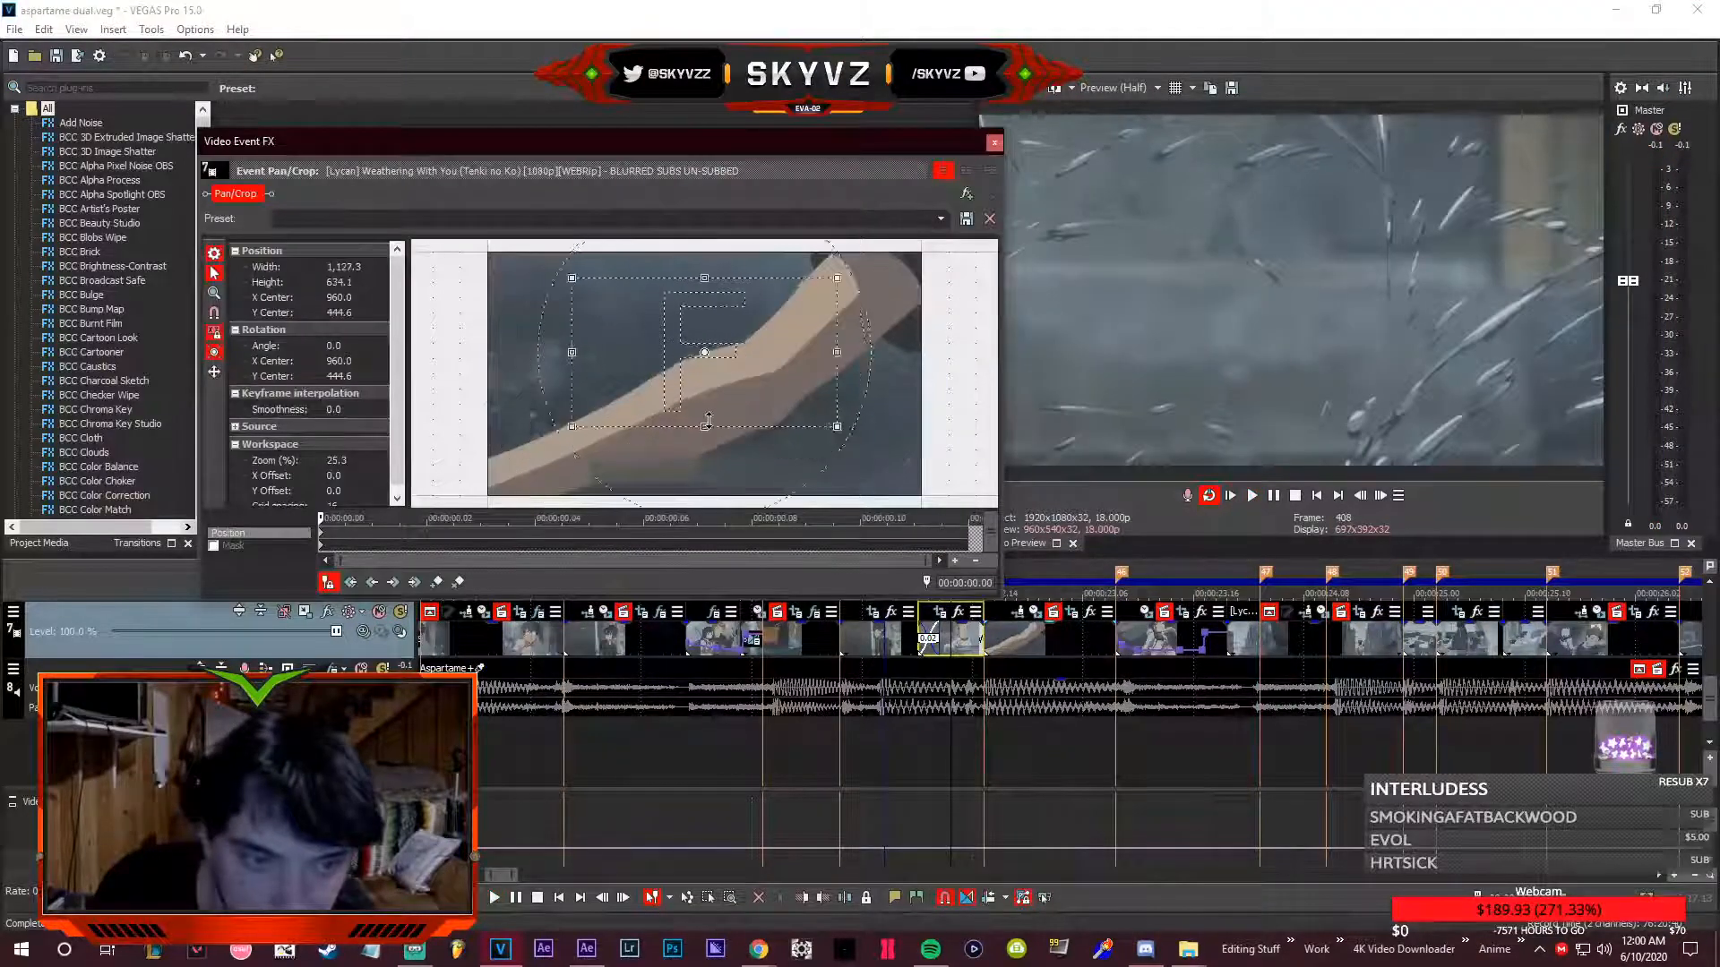
pyautogui.click(439, 534)
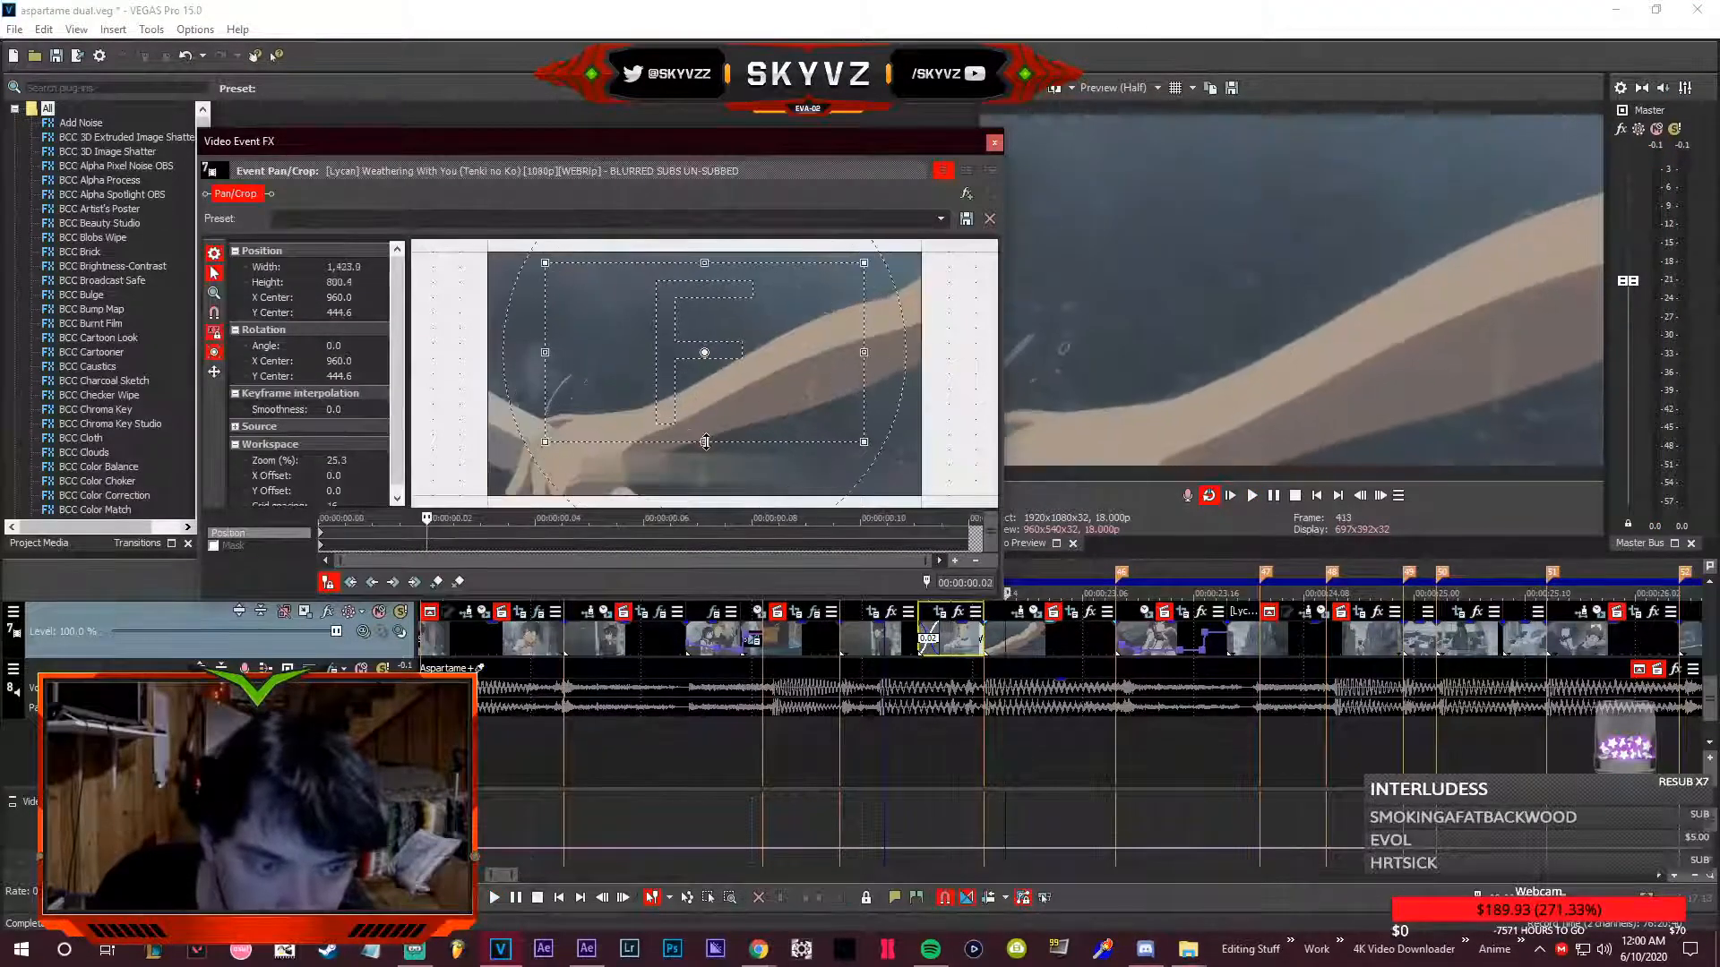
pyautogui.click(866, 537)
pyautogui.moveTo(727, 445); pyautogui.dragTo(730, 448)
pyautogui.rightClick(427, 534)
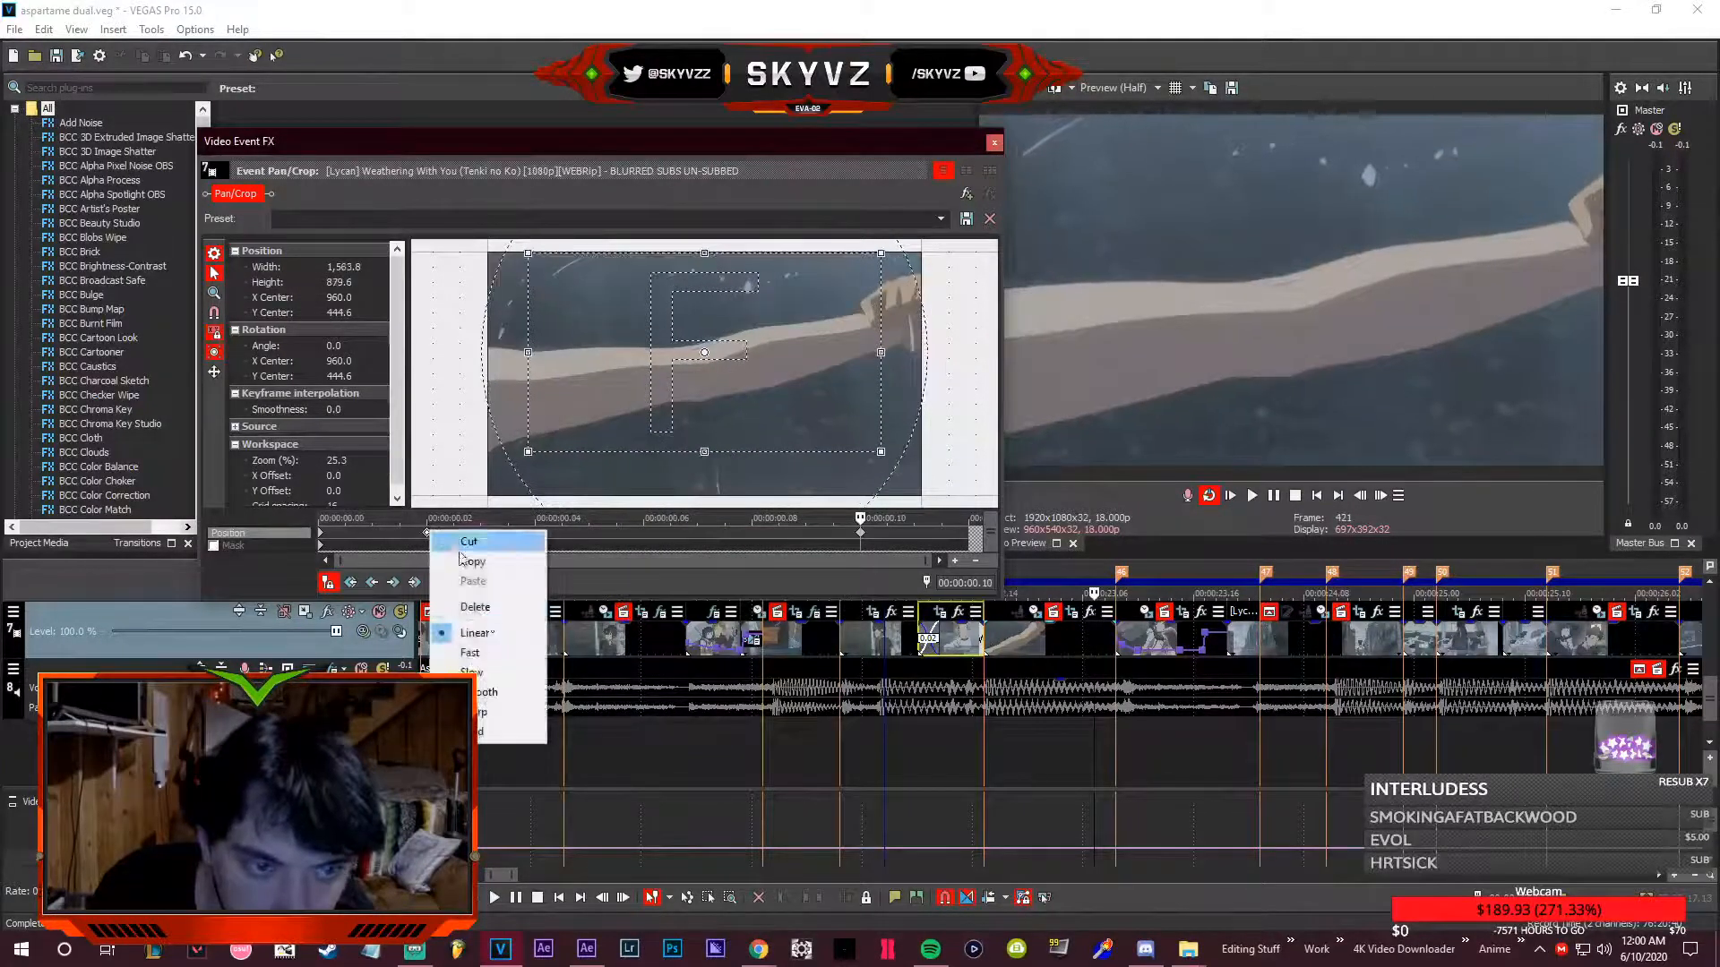
pyautogui.click(488, 650)
# - Shrink the arm clip's crop at frame 12 and add a Shakes preset chain containing S_DissolveDefocus, S_Blur and S_Shake
pyautogui.click(970, 535)
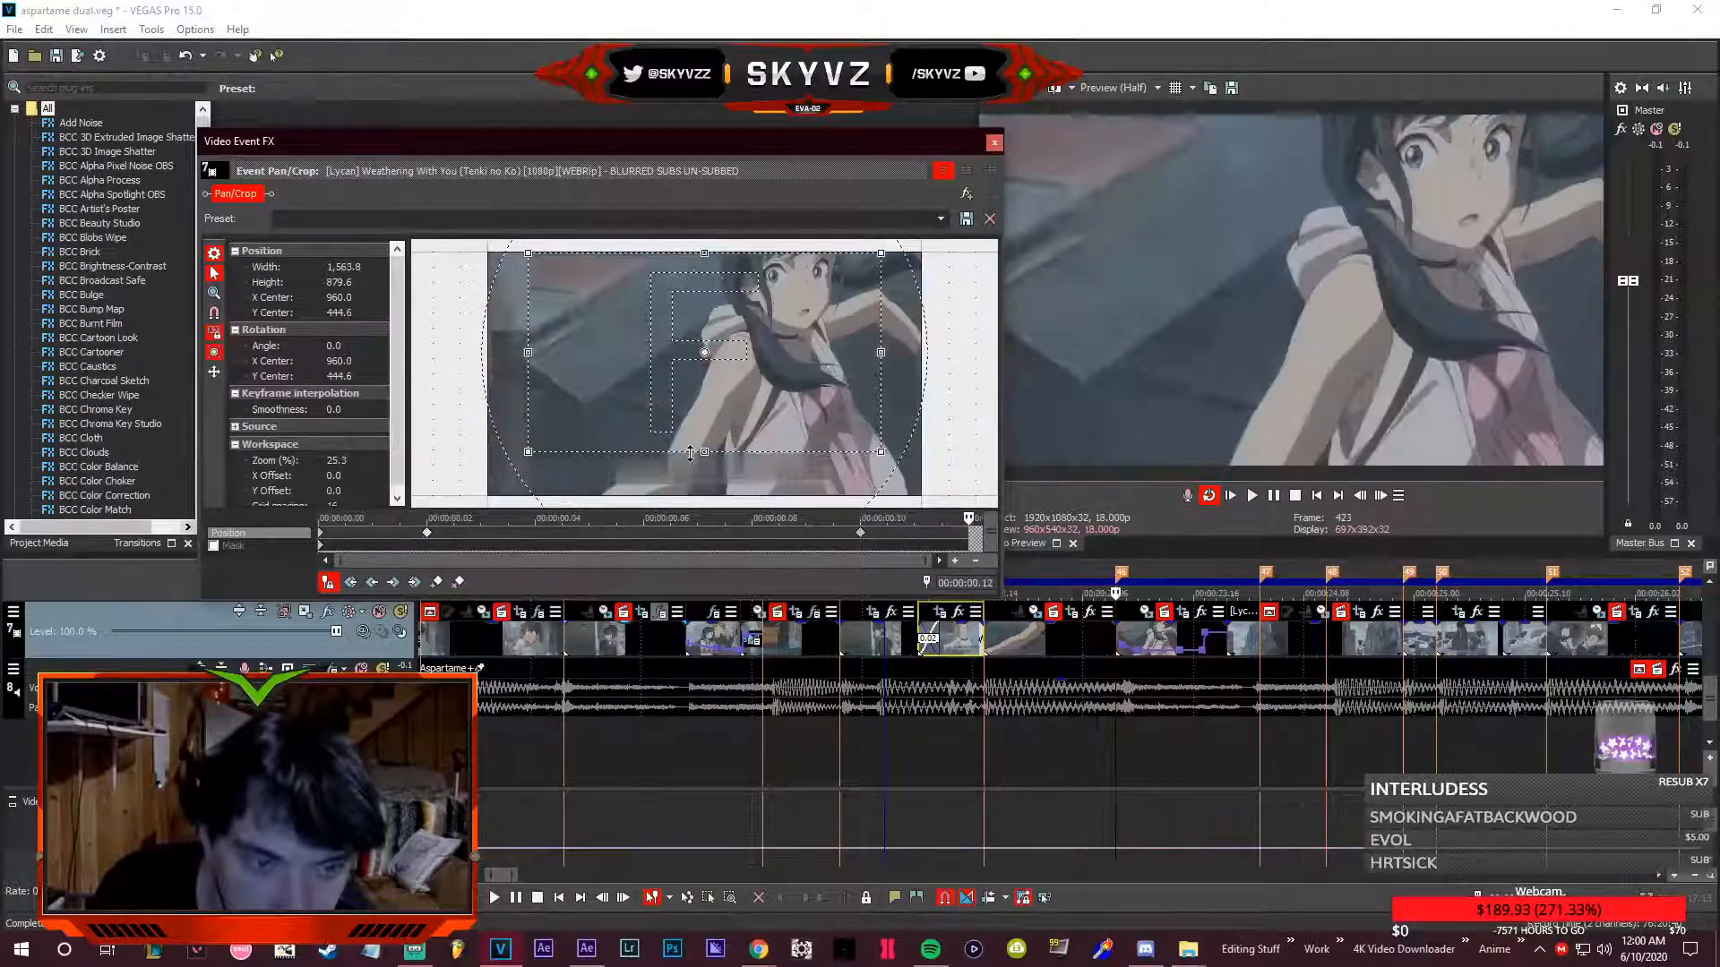
pyautogui.moveTo(693, 453); pyautogui.dragTo(703, 333)
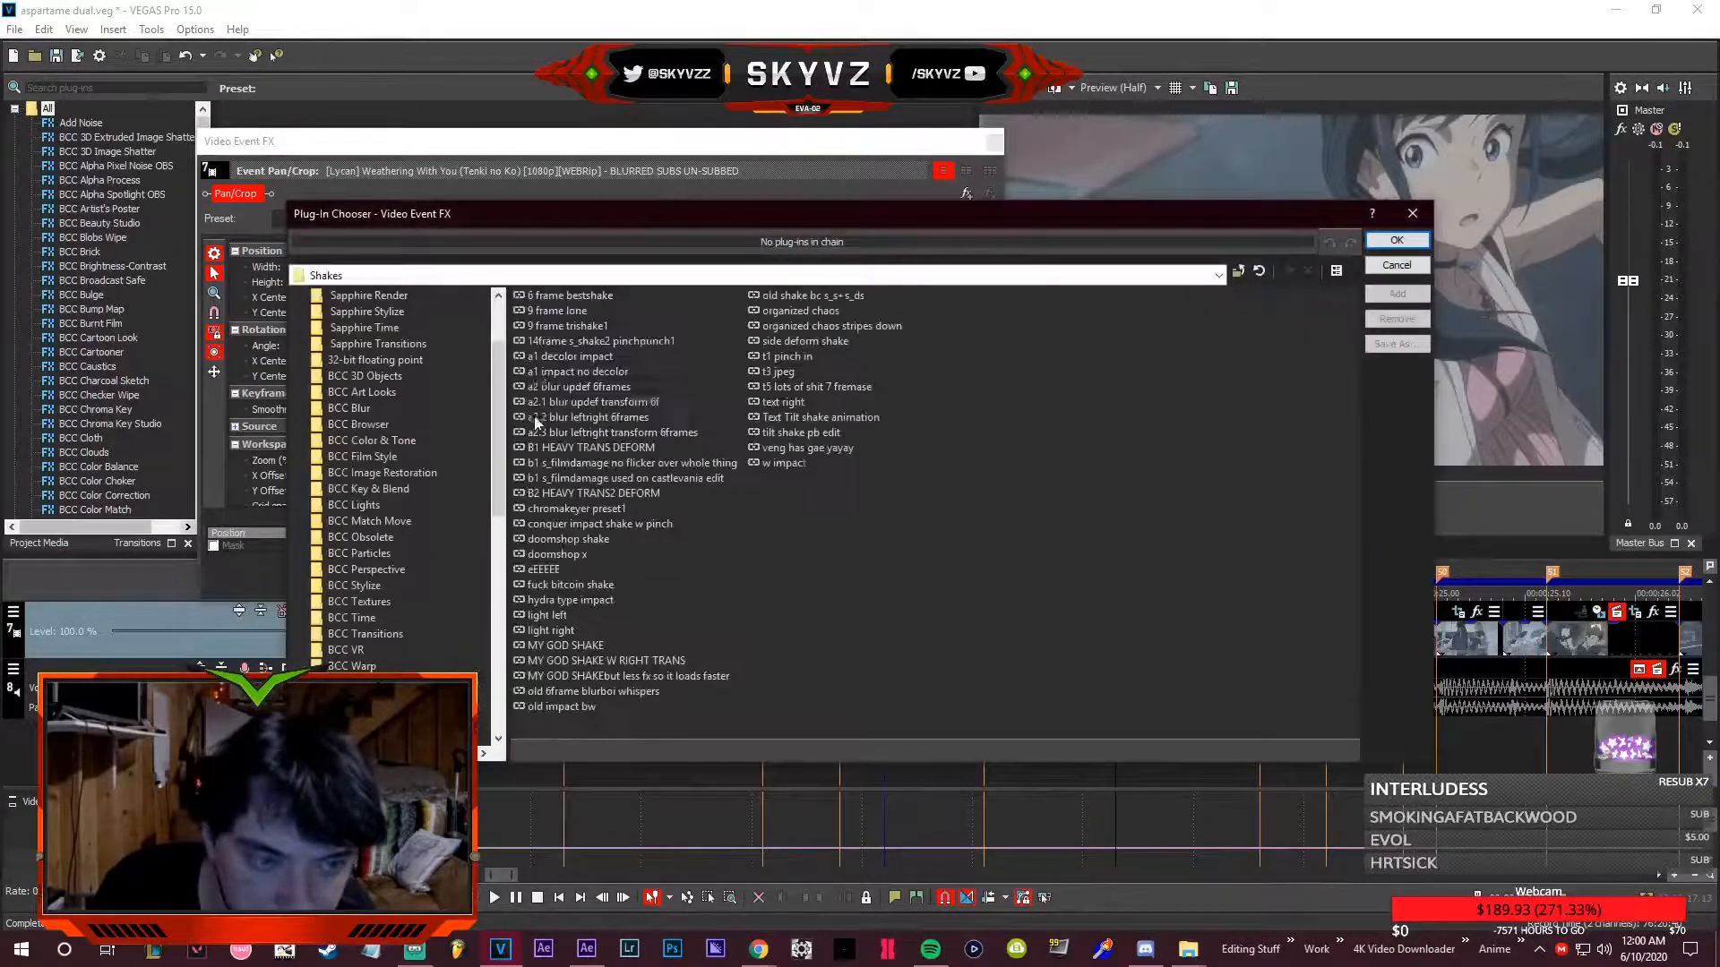
pyautogui.click(1395, 241)
# - Stretch the arm clip's effects: move the last S_Blur keyframes to frames 10 and 12, and the final S_DissolveDefocus and S_Shake keyframes to frame 12
pyautogui.click(672, 467)
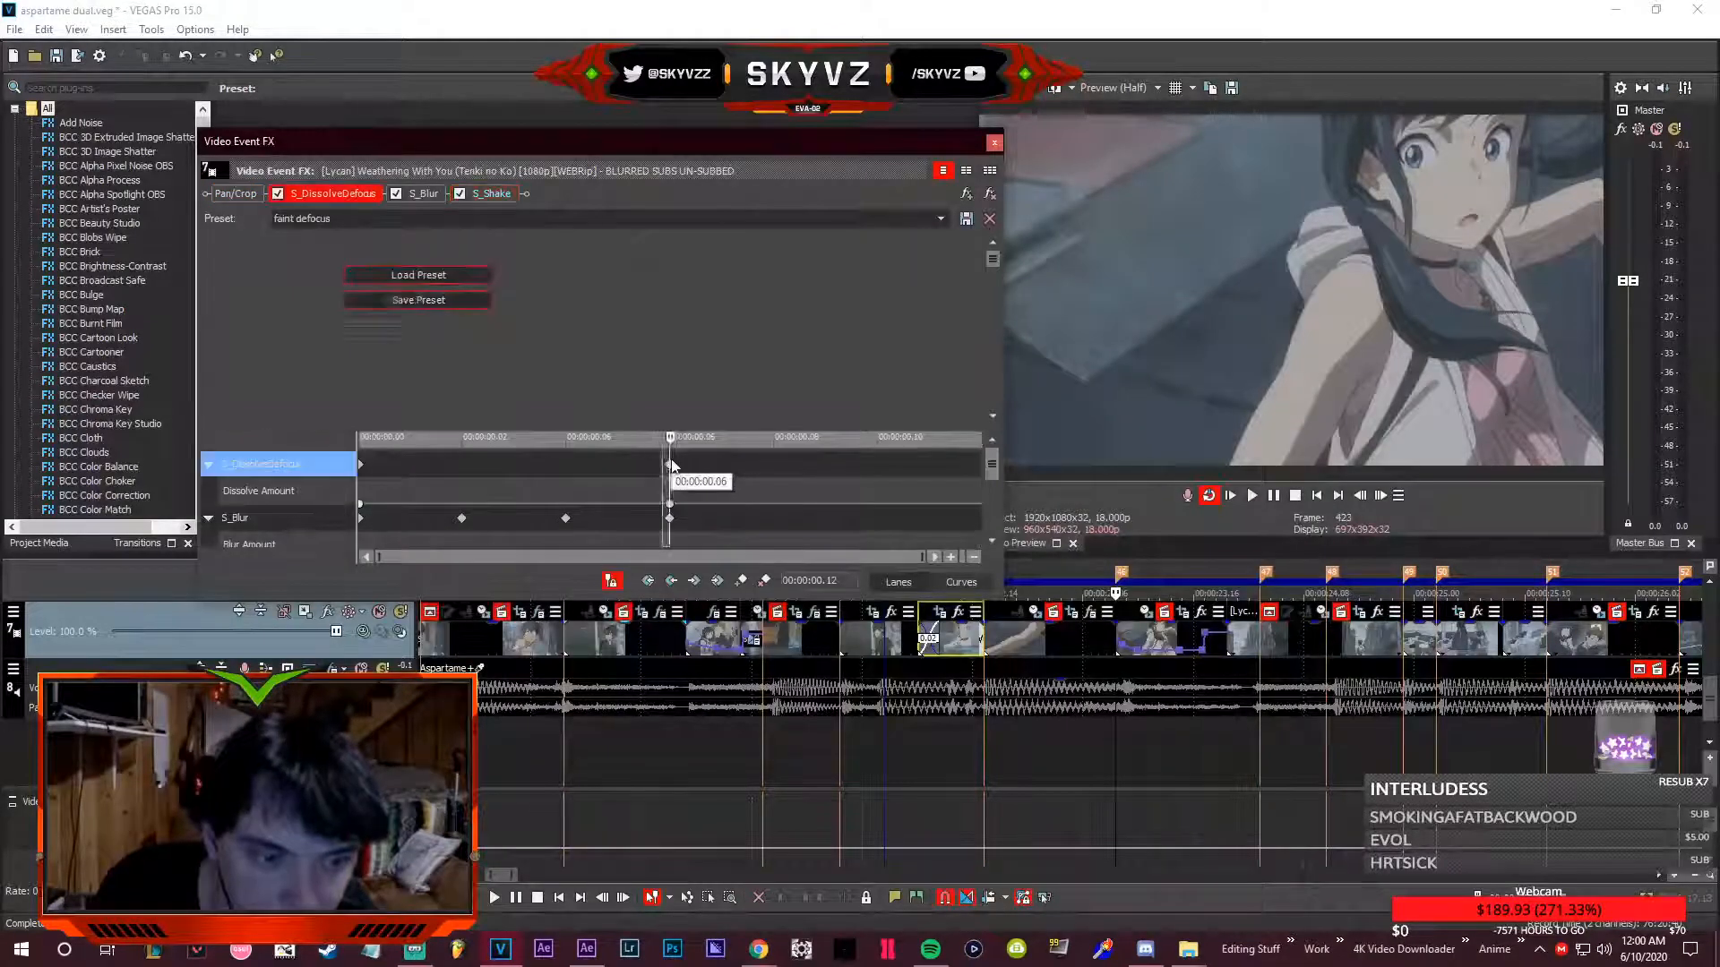
pyautogui.click(565, 519)
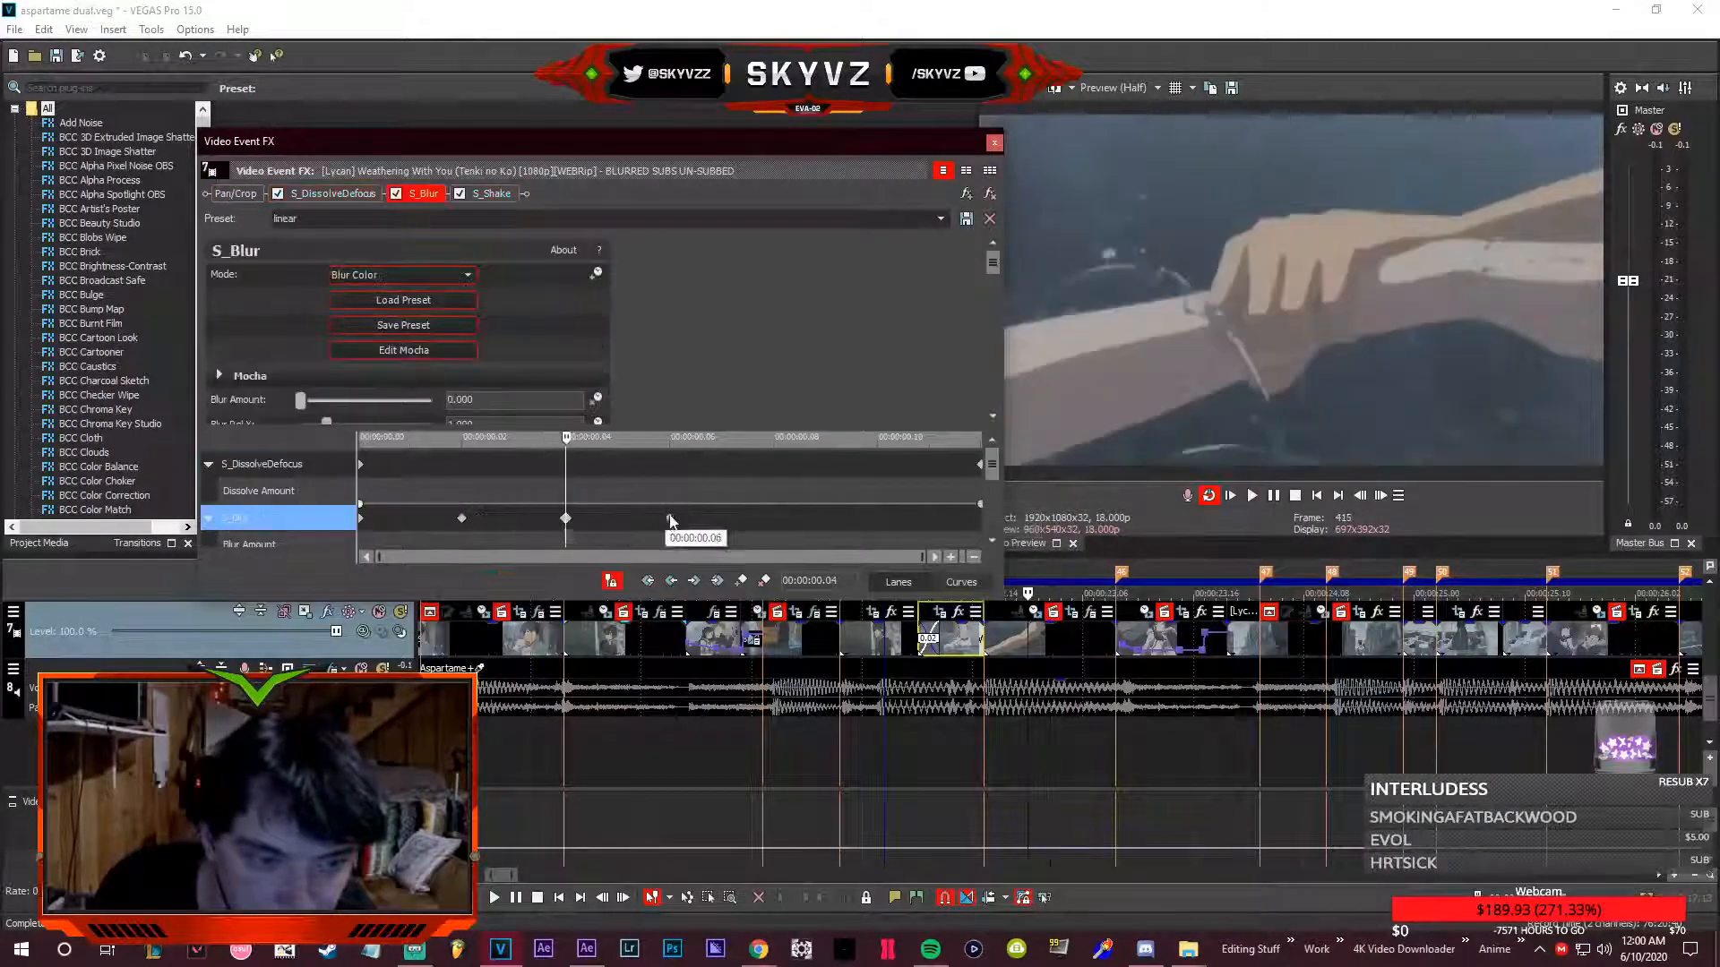
pyautogui.moveTo(427, 538); pyautogui.dragTo(618, 536)
pyautogui.press('space')
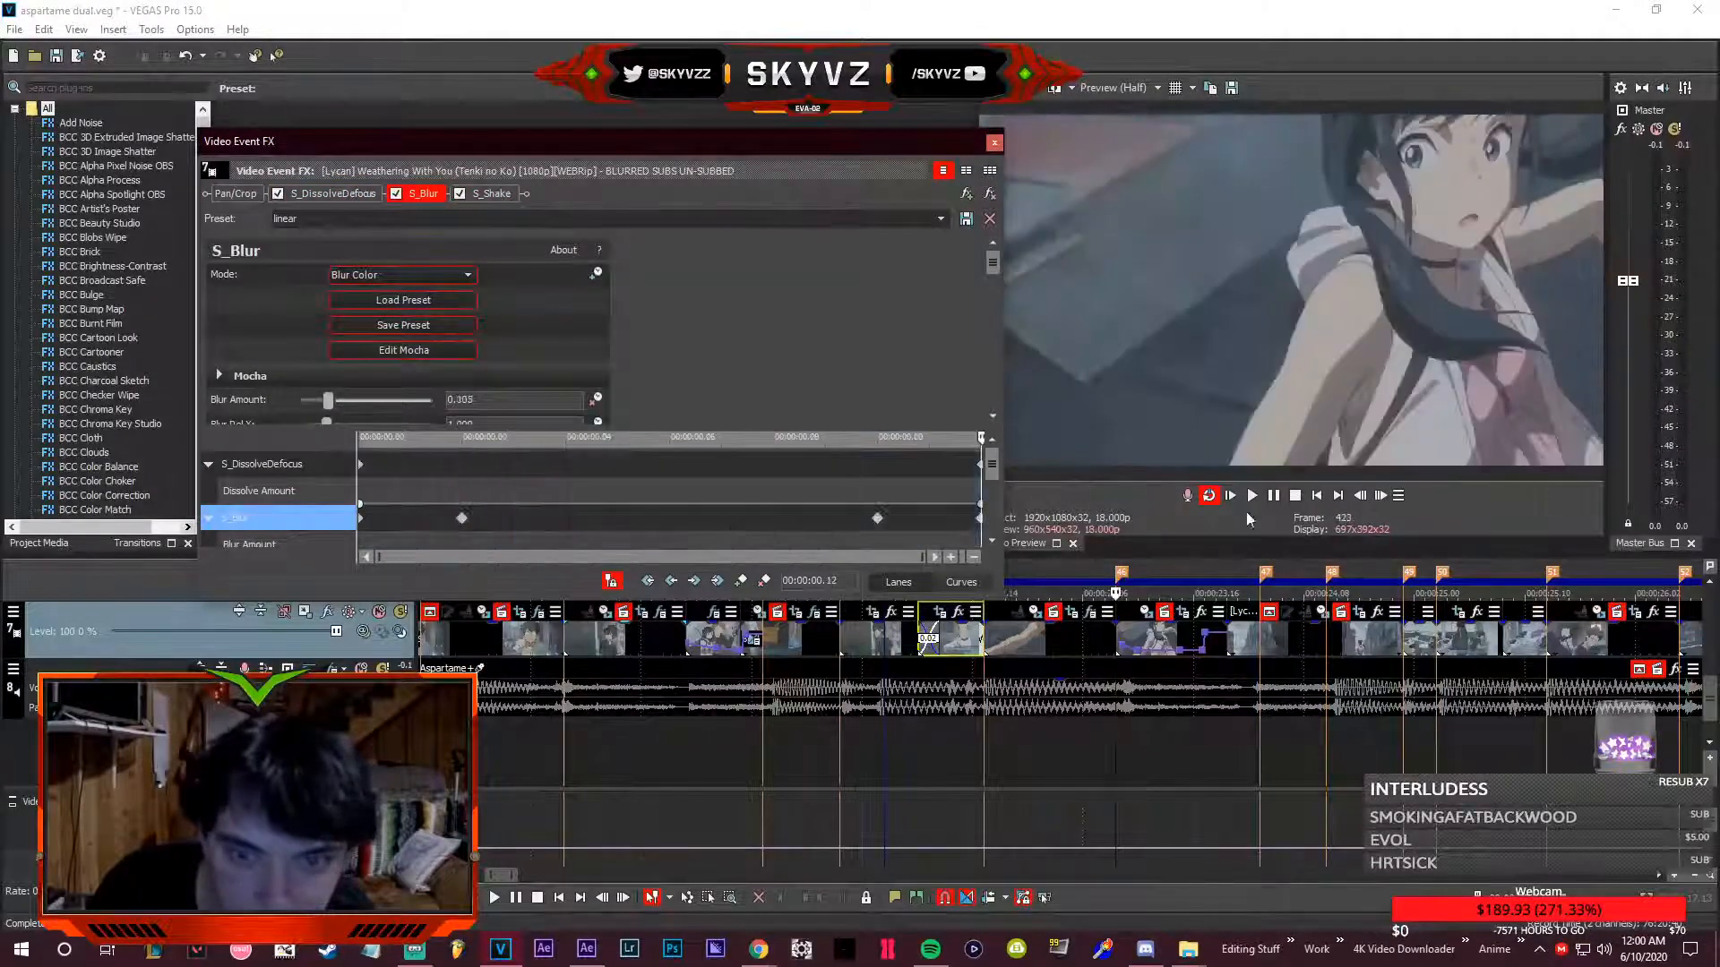
pyautogui.moveTo(994, 468); pyautogui.dragTo(983, 558)
pyautogui.click(514, 491)
pyautogui.press('Delete')
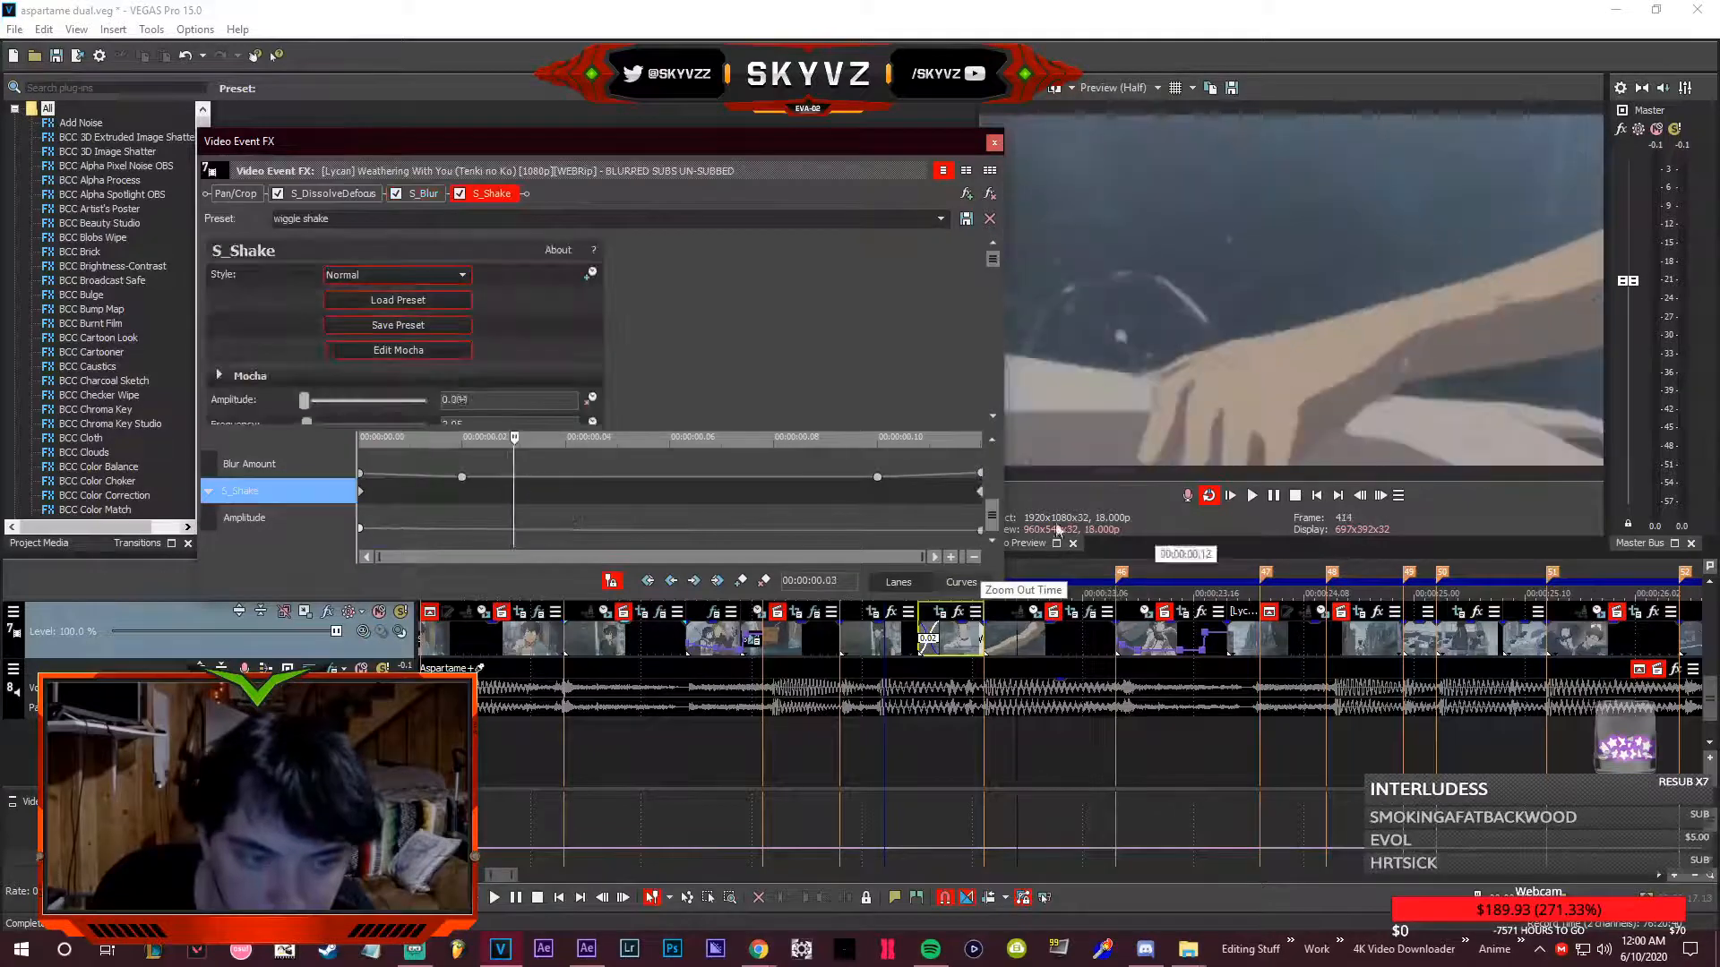
pyautogui.moveTo(661, 535); pyautogui.dragTo(1044, 546)
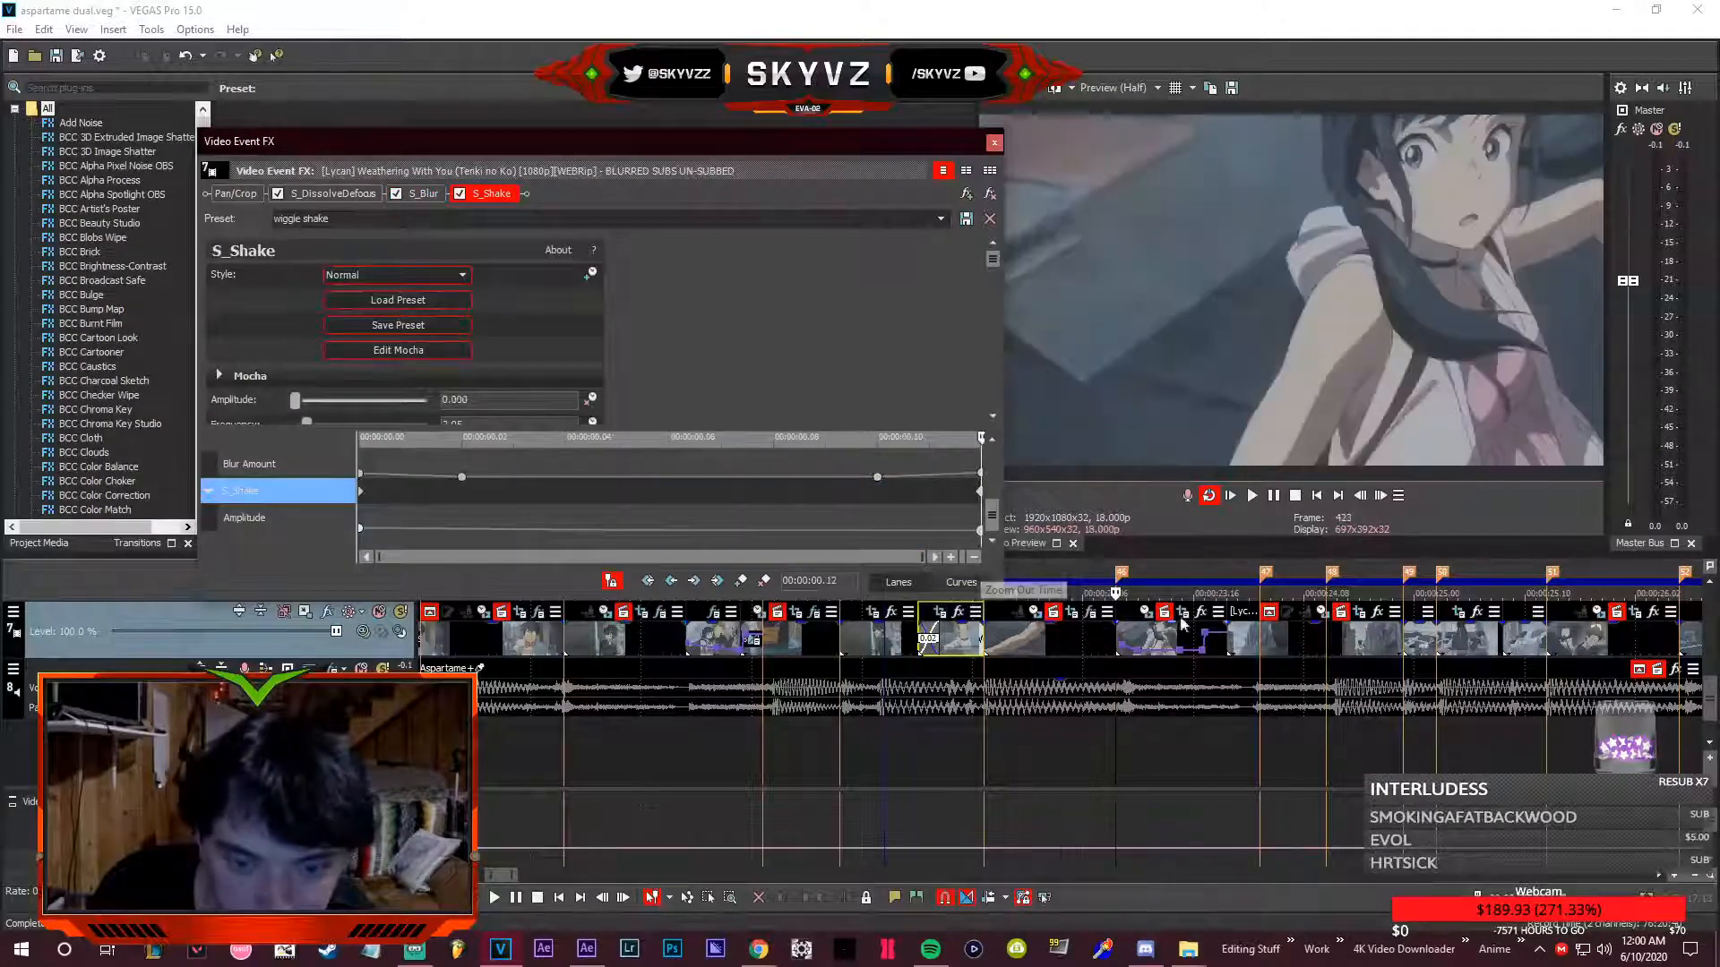
# - In the next clip's pan/crop, add keyframes at frames 1 and 8, the latter about 1,493 wide at X 1,075, and shrink to 592 × 333 at frame 10
pyautogui.click(1182, 612)
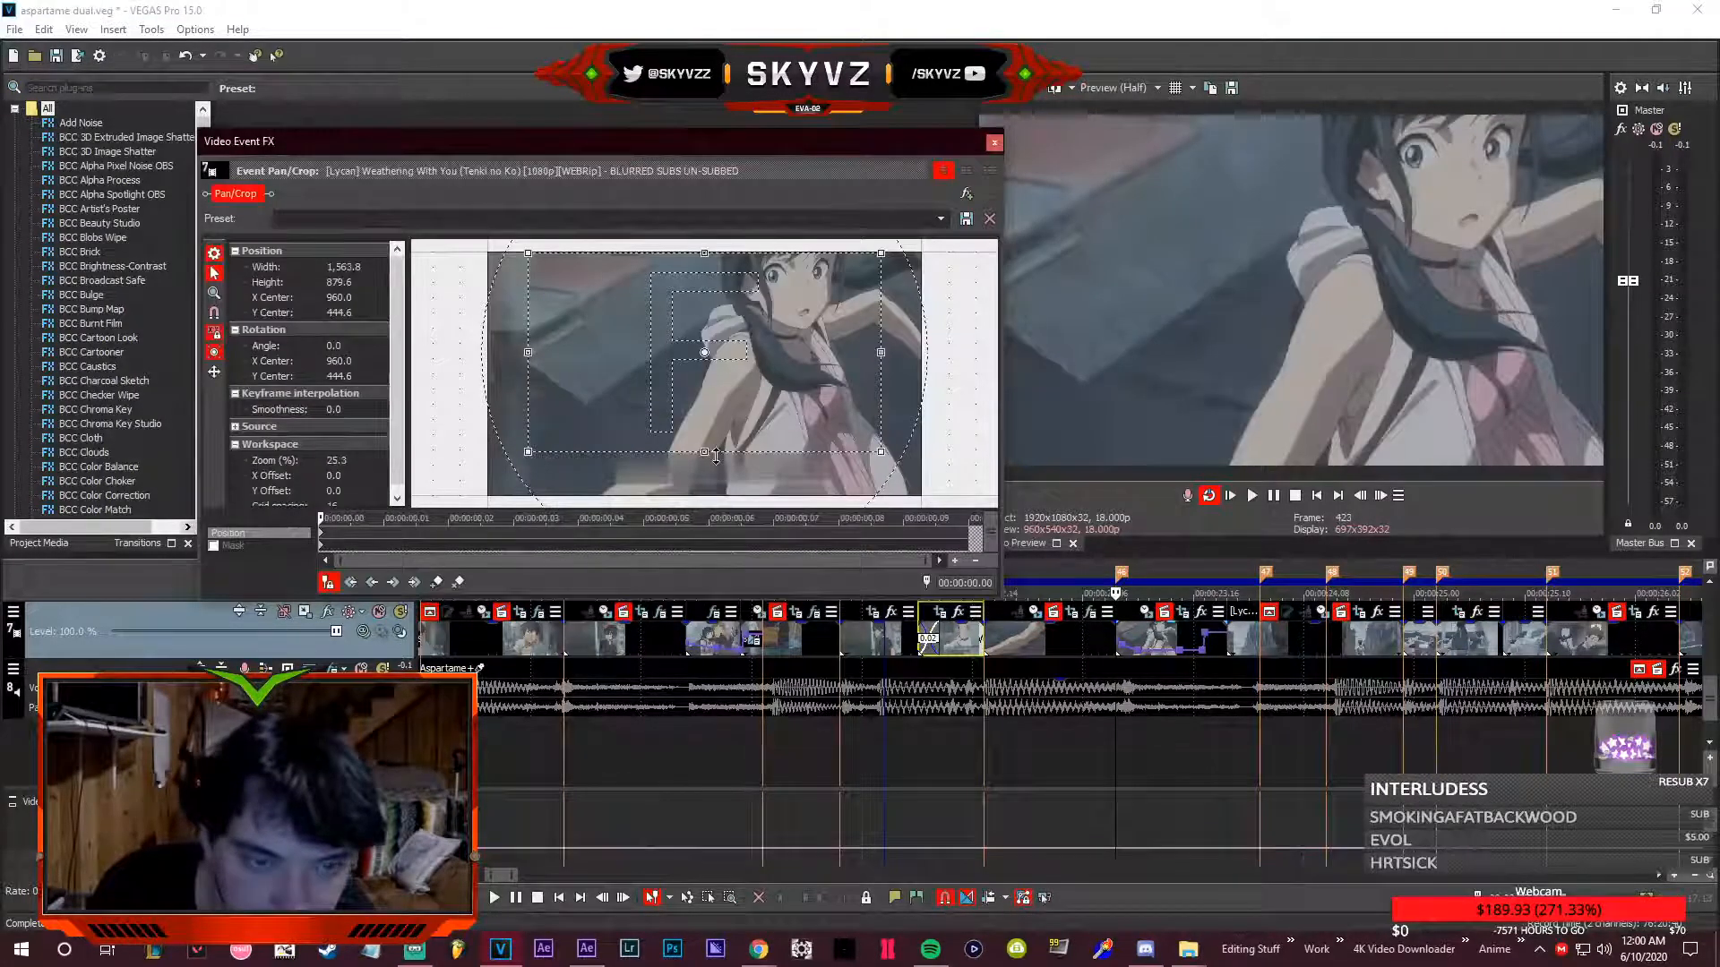
pyautogui.click(385, 534)
pyautogui.moveTo(704, 452); pyautogui.dragTo(764, 446)
pyautogui.click(842, 541)
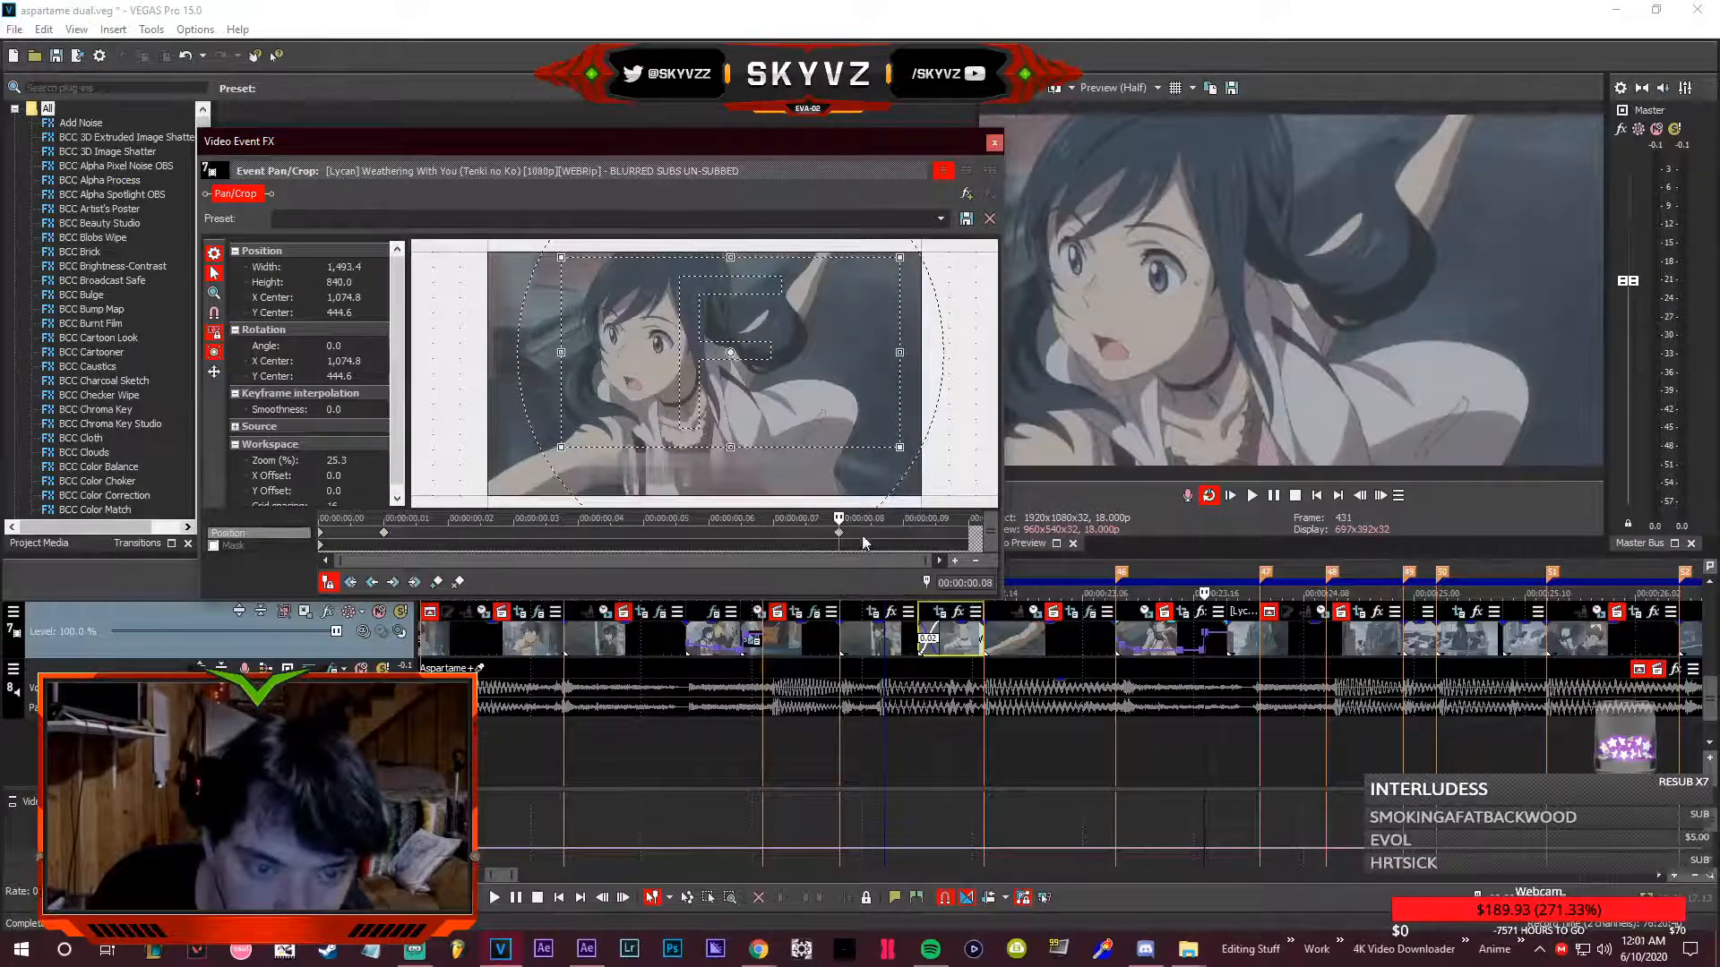
pyautogui.click(969, 541)
pyautogui.moveTo(899, 447); pyautogui.dragTo(797, 389)
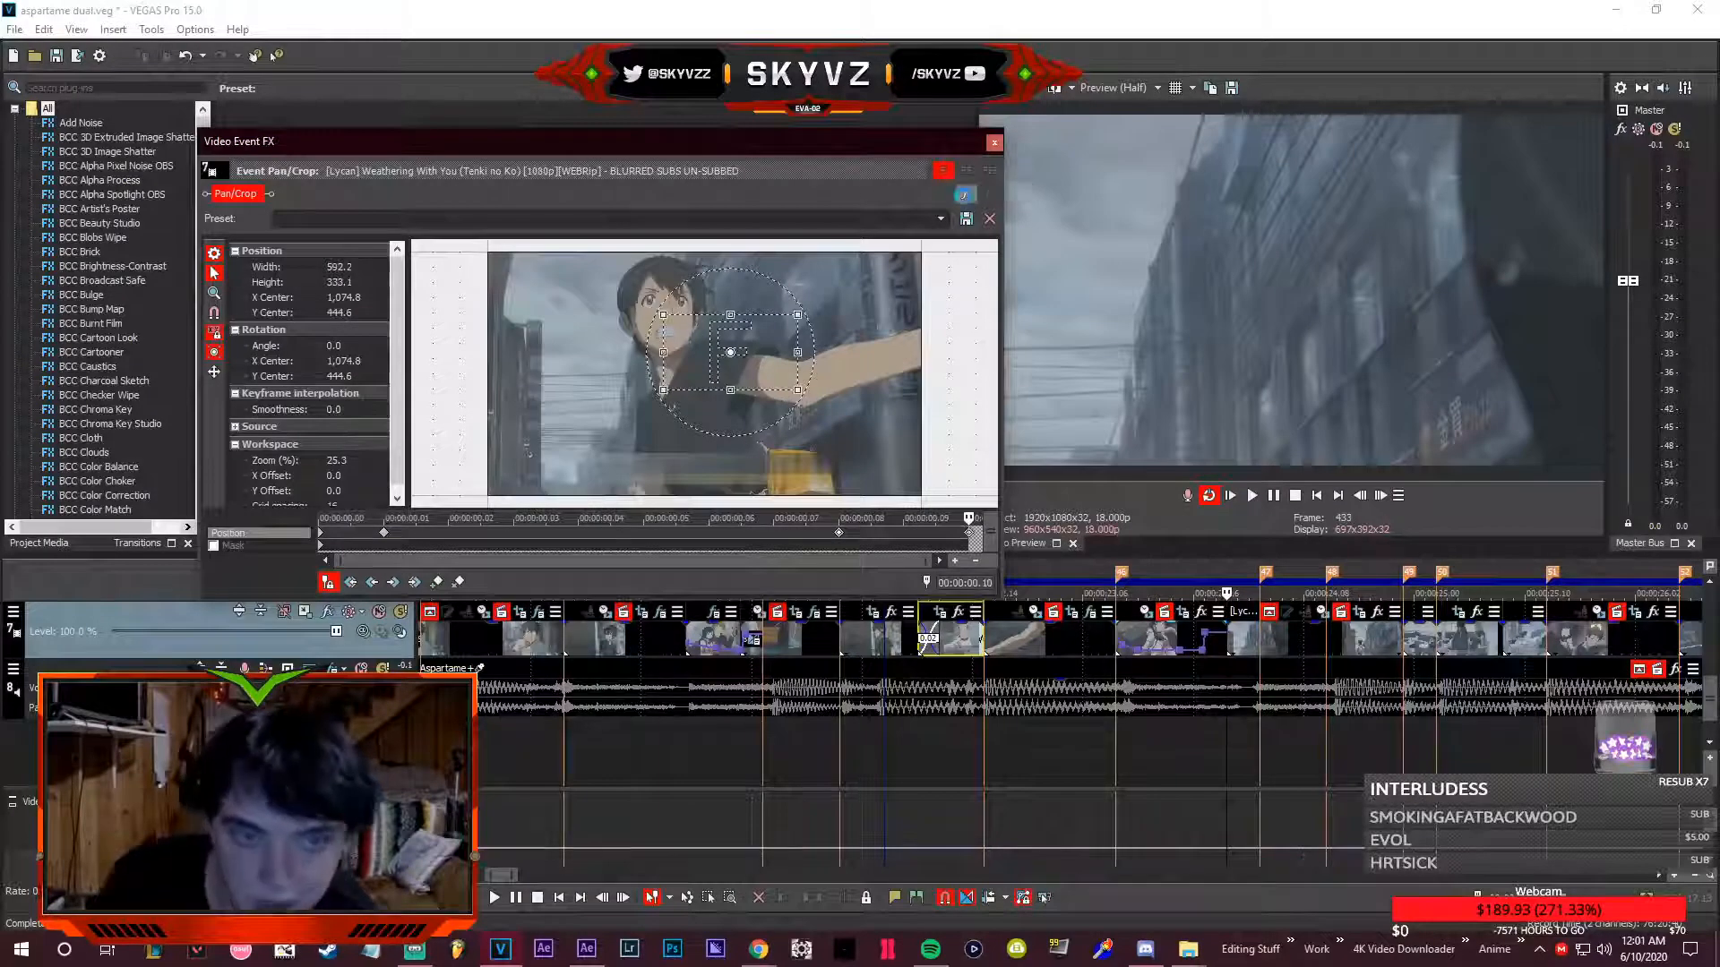
# - Add the "a1 decolor impact" preset from the Shakes folder to this clip's effects
pyautogui.click(967, 194)
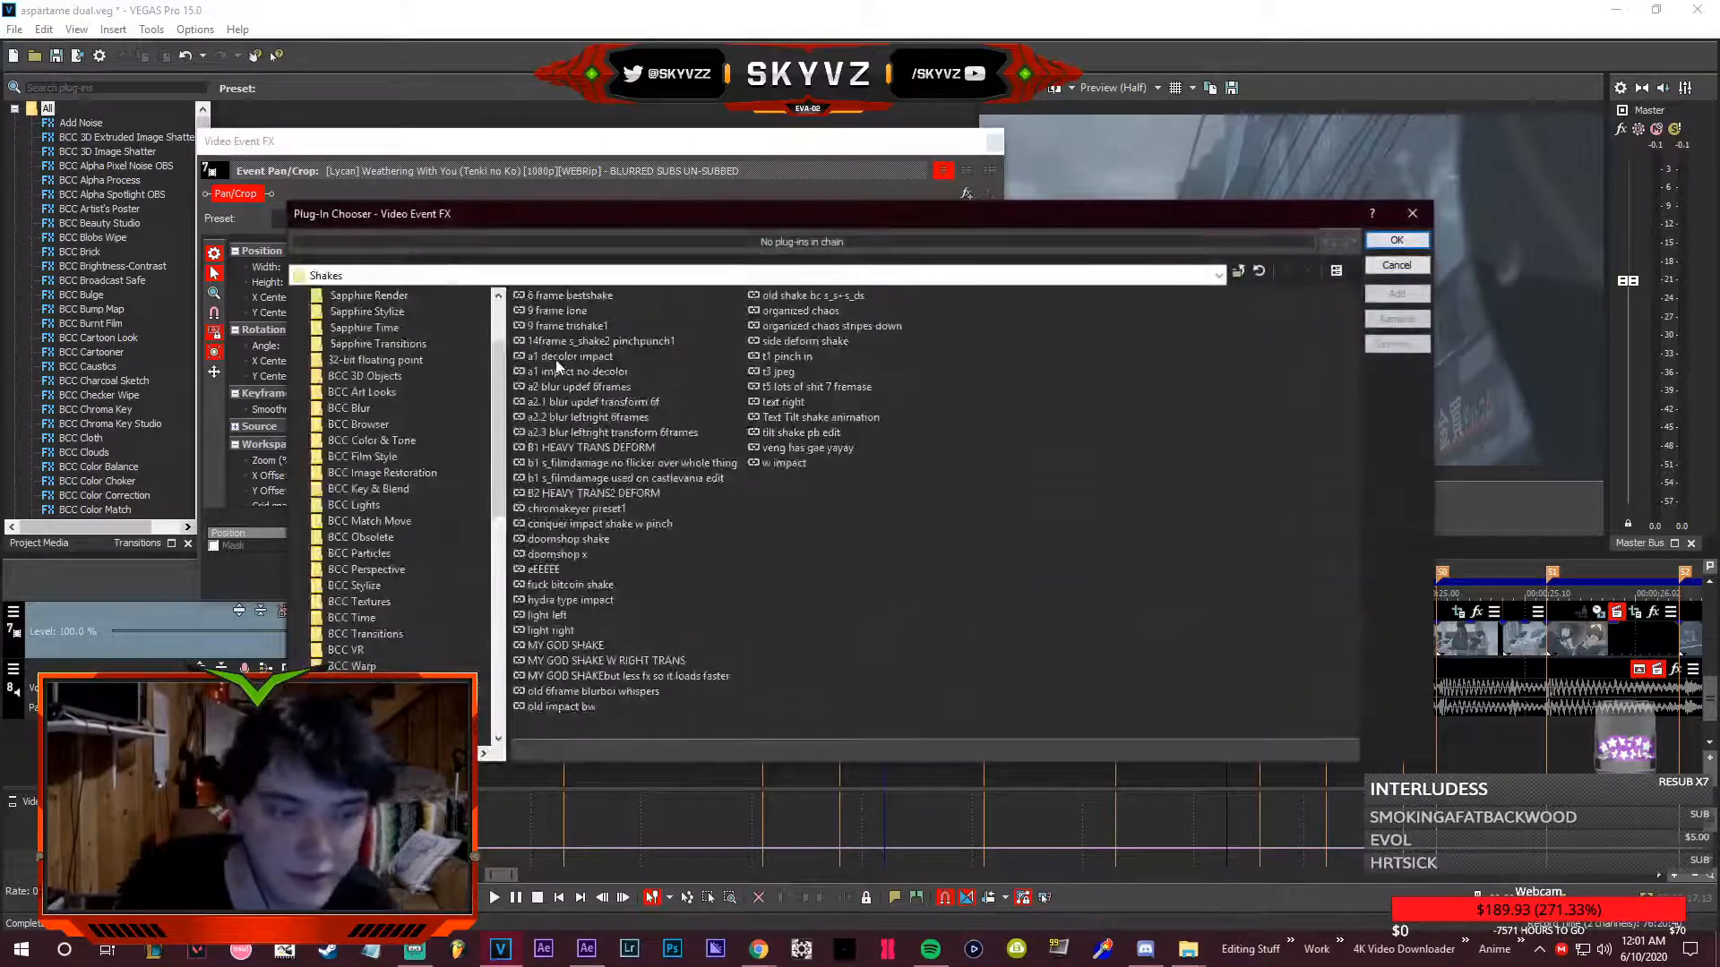
pyautogui.click(555, 358)
pyautogui.click(1396, 240)
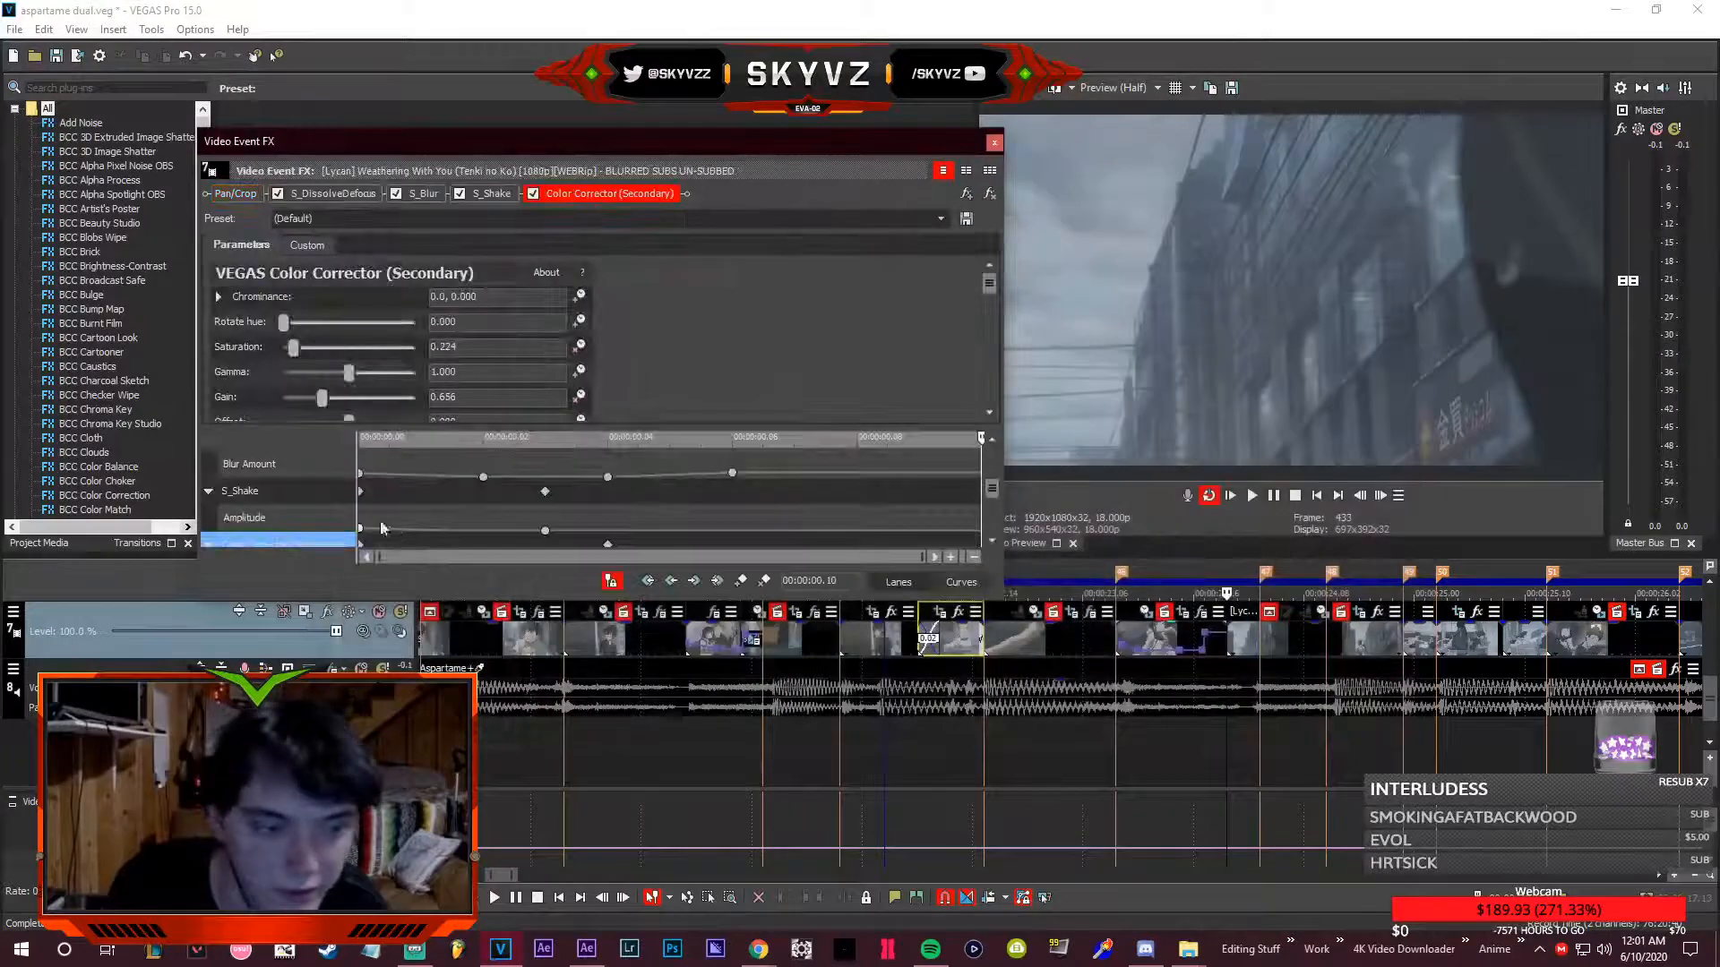
# - Stretch the preset over the clip: put the last S_Blur keyframes at frames 8 and 10, and the final Shake, DissolveDefocus and Color Corrector keyframes at frame 10
pyautogui.moveTo(544, 491); pyautogui.dragTo(978, 494)
pyautogui.scroll(1, 743, 492)
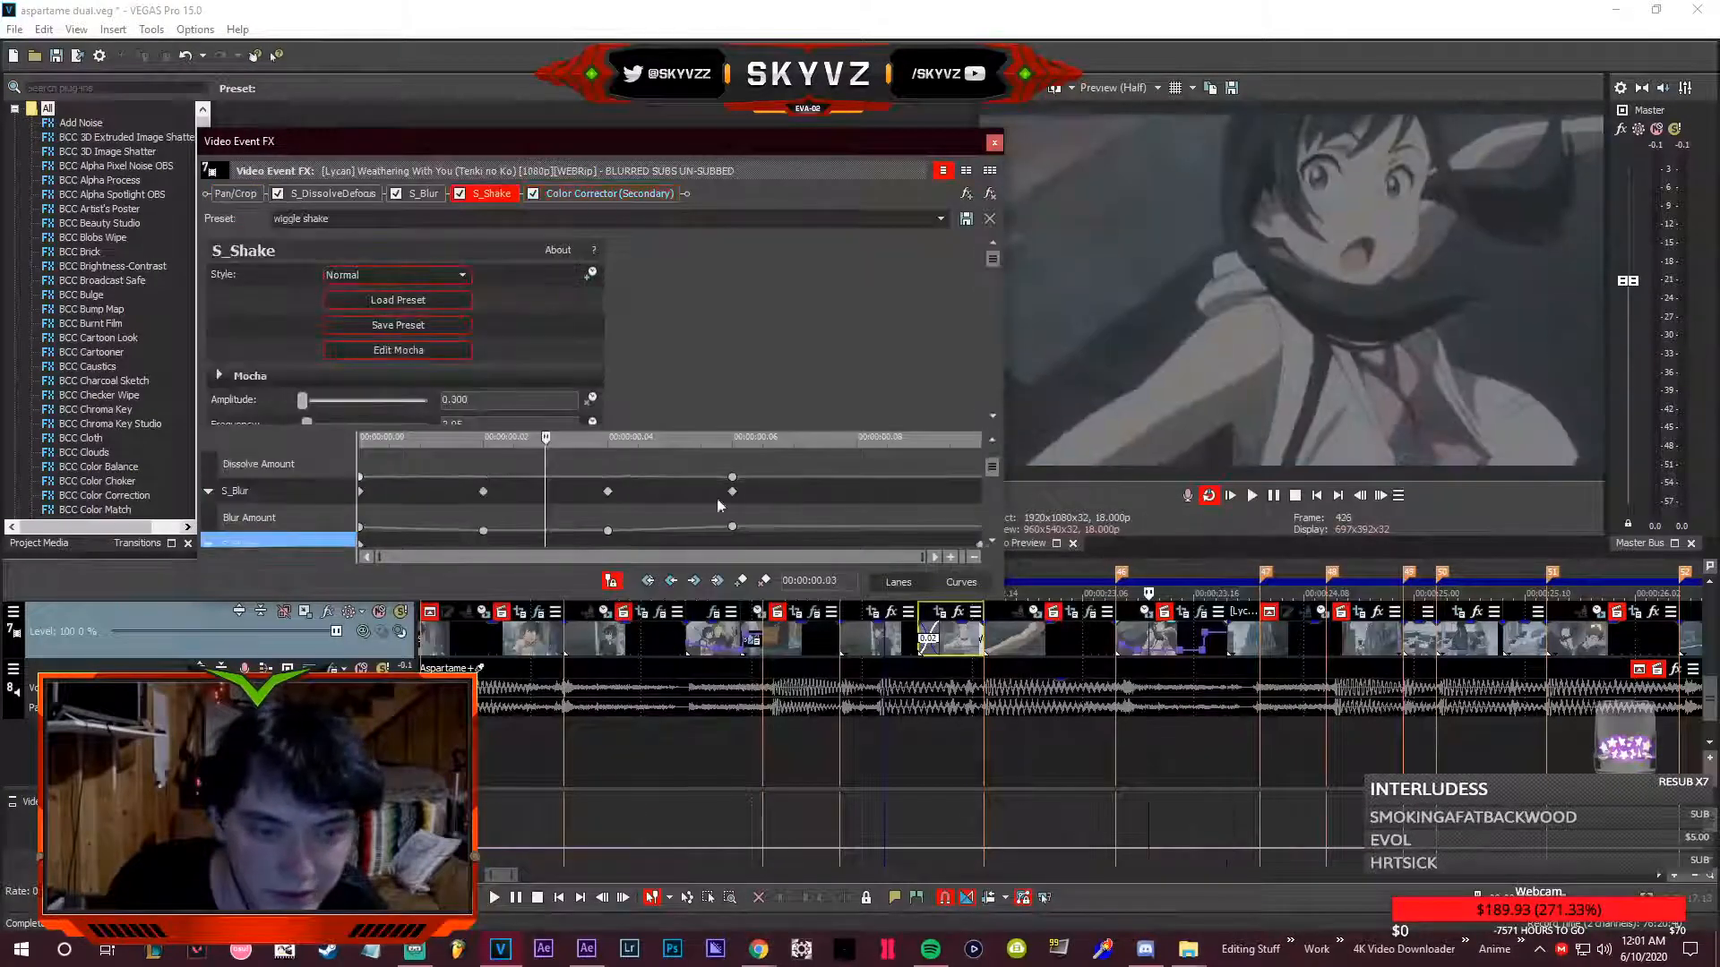
pyautogui.click(608, 493)
pyautogui.moveTo(733, 491); pyautogui.dragTo(979, 492)
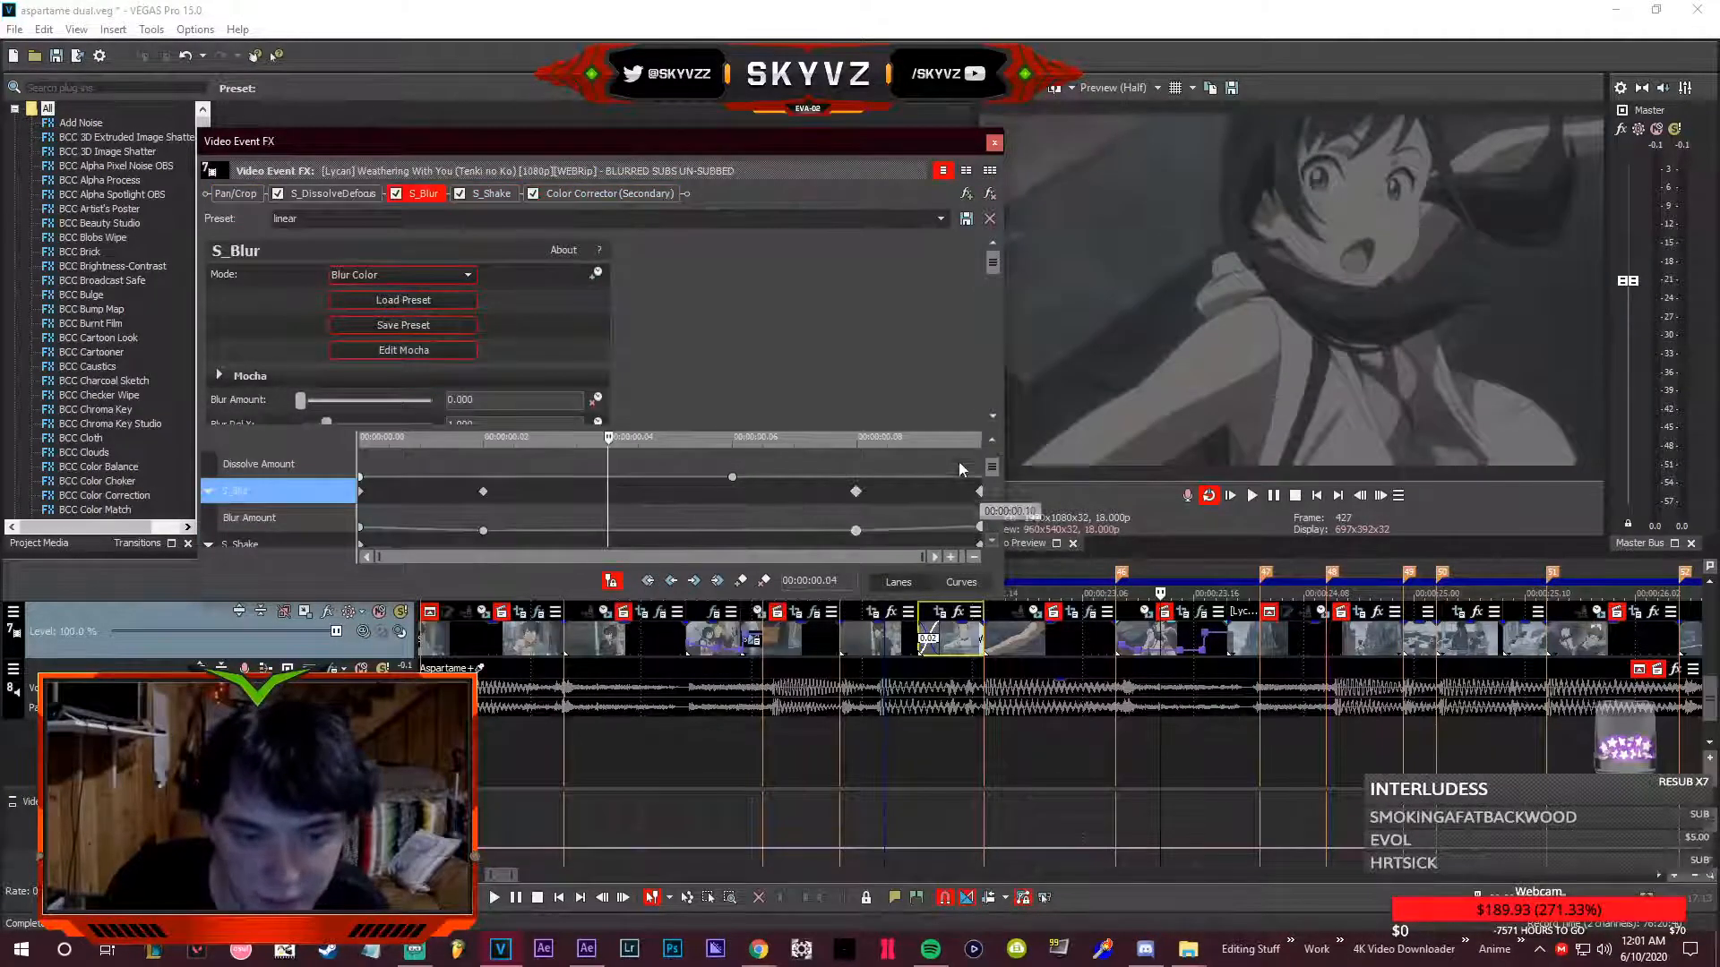
pyautogui.scroll(1, 842, 492)
pyautogui.moveTo(733, 466); pyautogui.dragTo(1007, 470)
pyautogui.scroll(-3, 977, 511)
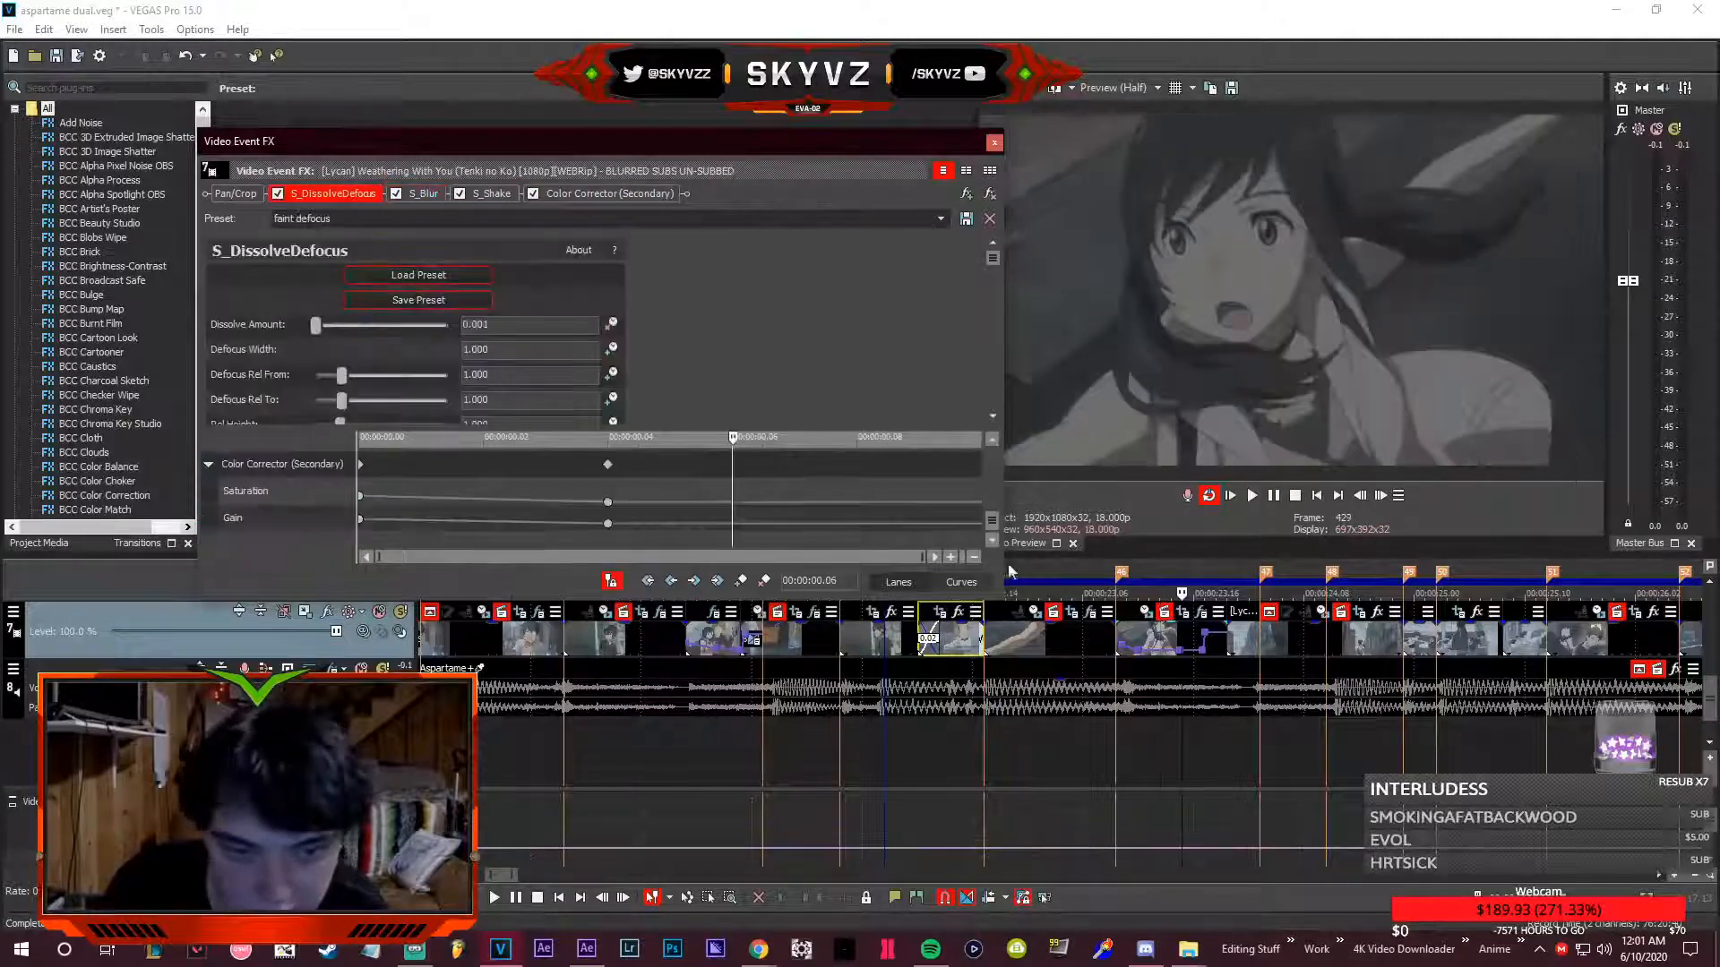
pyautogui.click(574, 466)
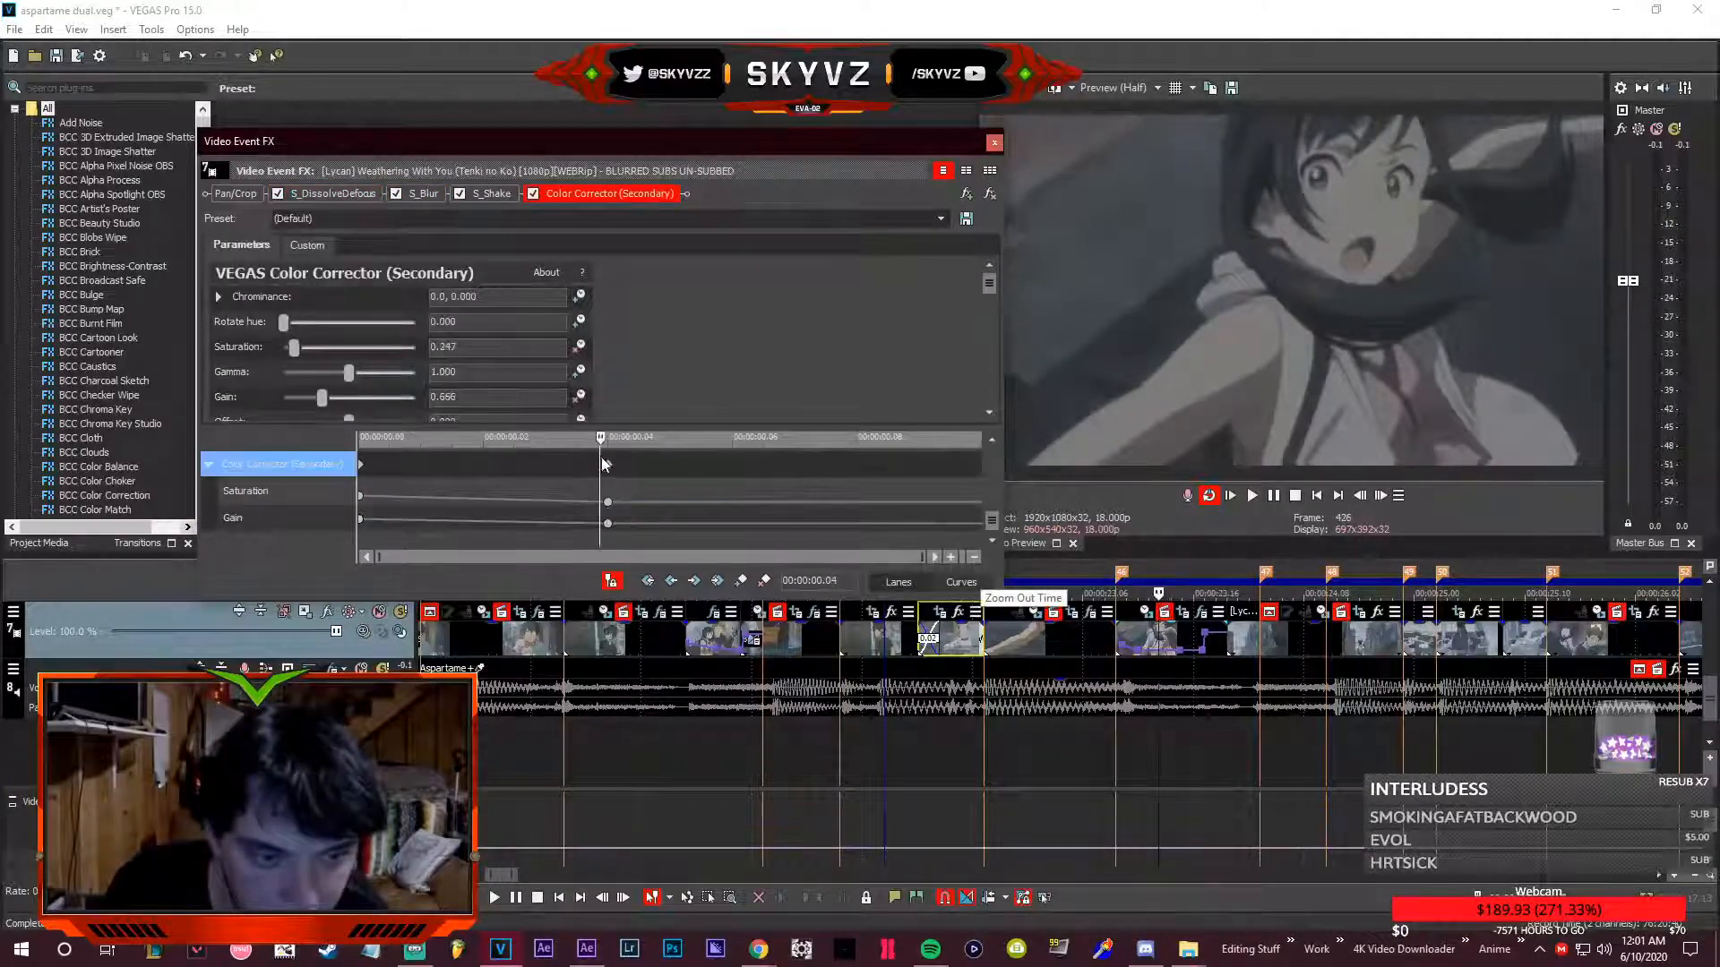
pyautogui.moveTo(610, 467); pyautogui.dragTo(979, 465)
# - Play back the sequence from the shoe clip through the newly animated clips and close the effects window
pyautogui.click(907, 634)
pyautogui.press('space')
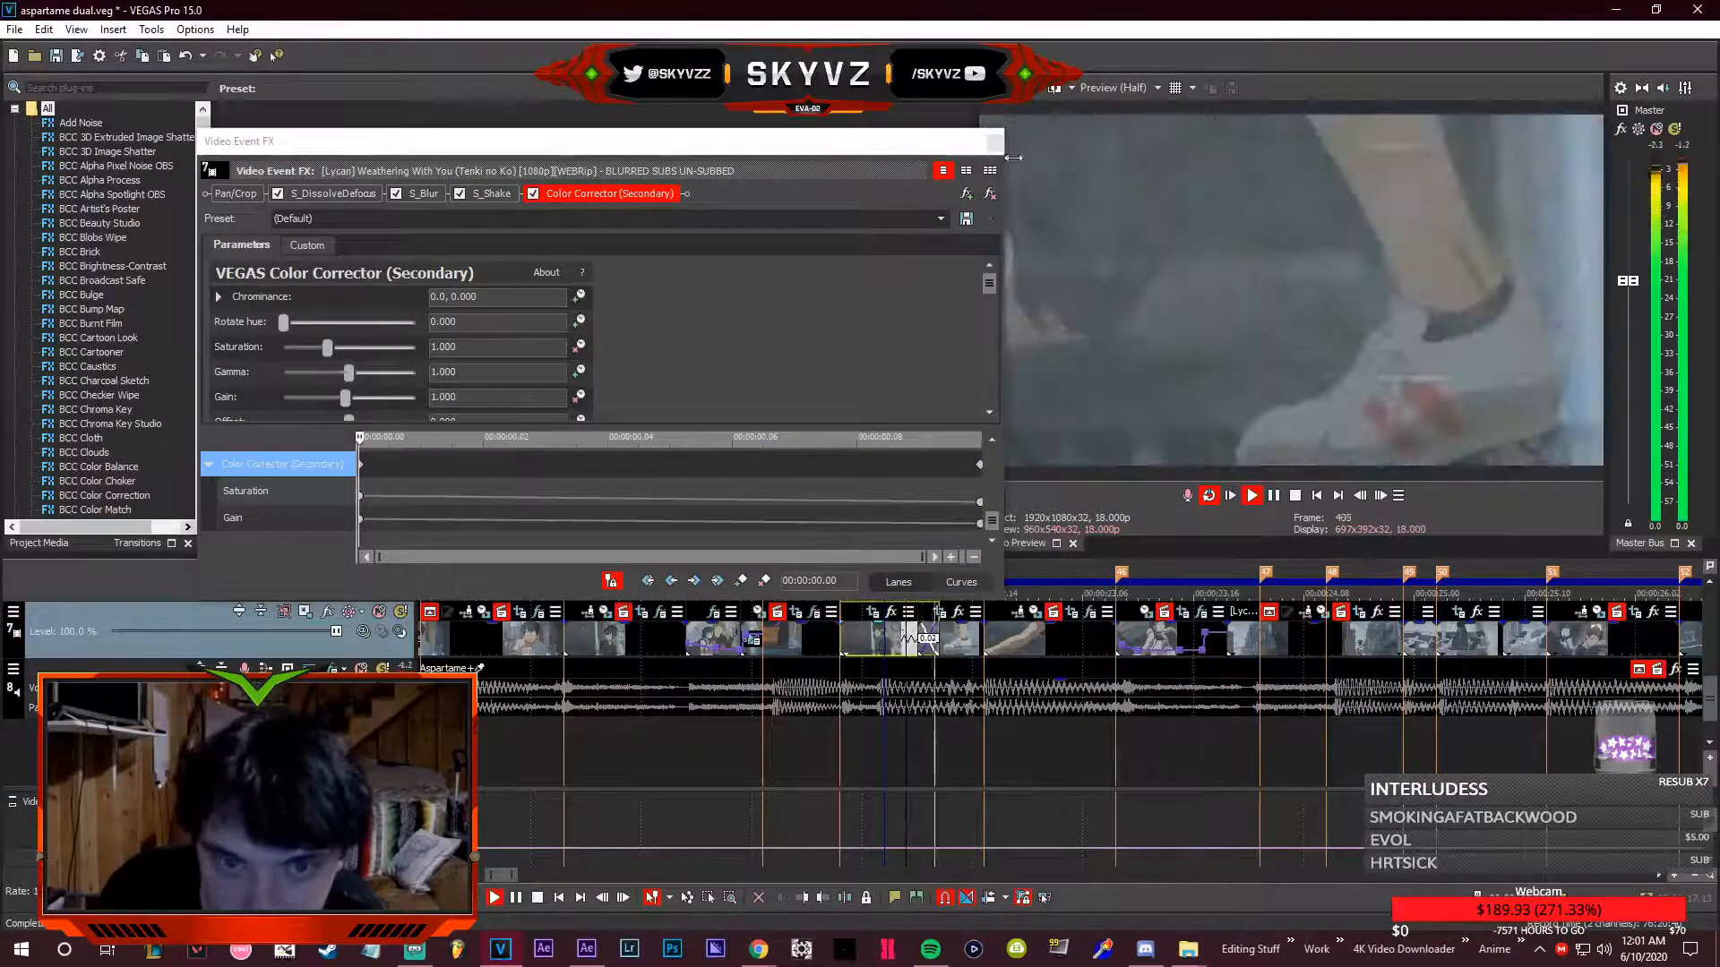
pyautogui.click(994, 143)
pyautogui.scroll(-2, 1150, 667)
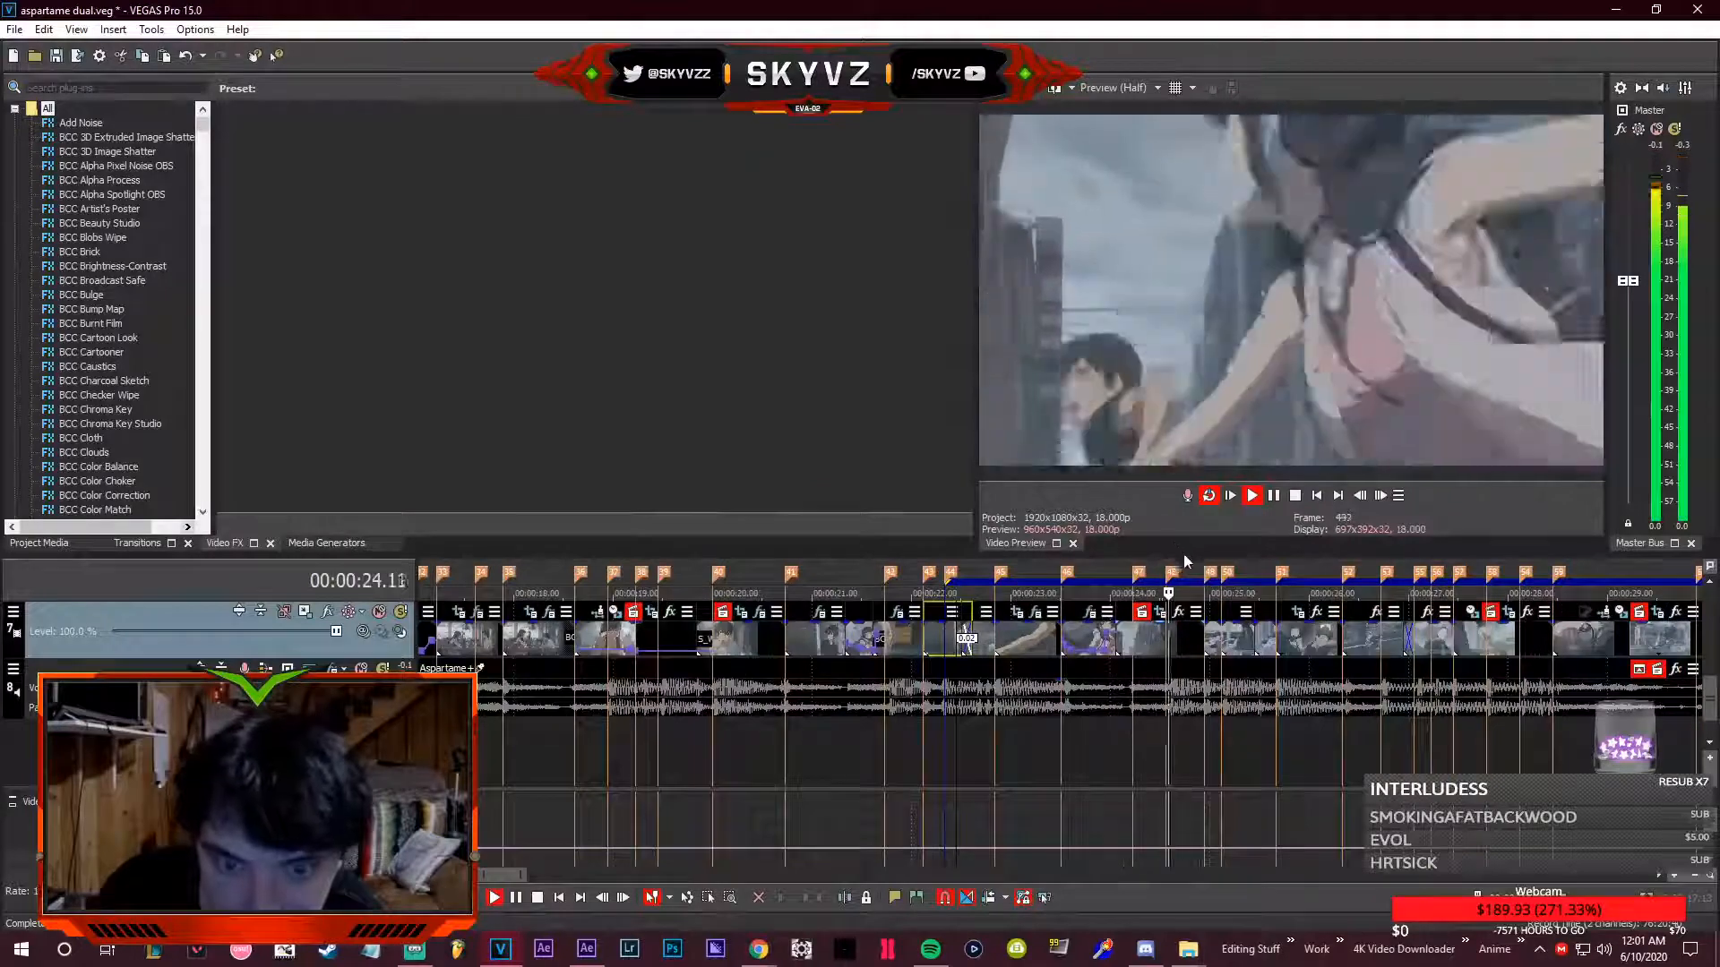
# - Select a timeline range starting at about 00:00:19.04 and play it back to review the edit
pyautogui.moveTo(1193, 761); pyautogui.dragTo(659, 761)
pyautogui.scroll(-3, 789, 726)
pyautogui.moveTo(1377, 744); pyautogui.dragTo(1034, 743)
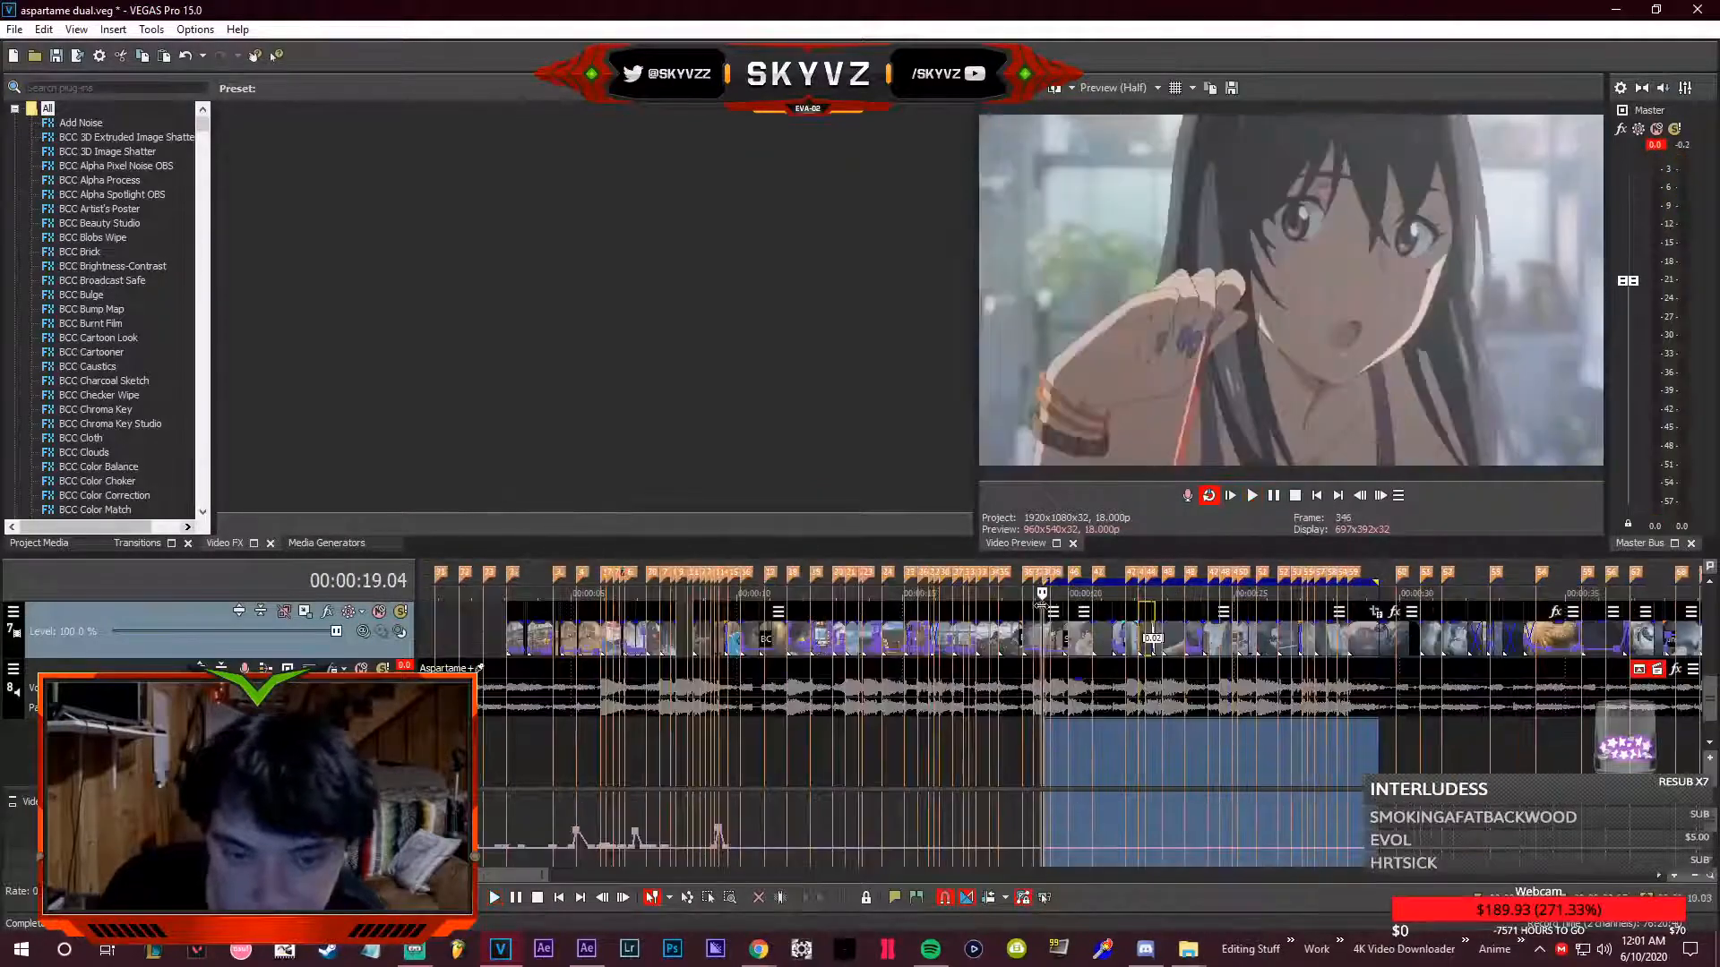
pyautogui.press('space')
# - In the following street clip's pan/crop, set the starting crop about 1,170 wide and the frame 2 crop about 1,282 wide
pyautogui.click(1034, 603)
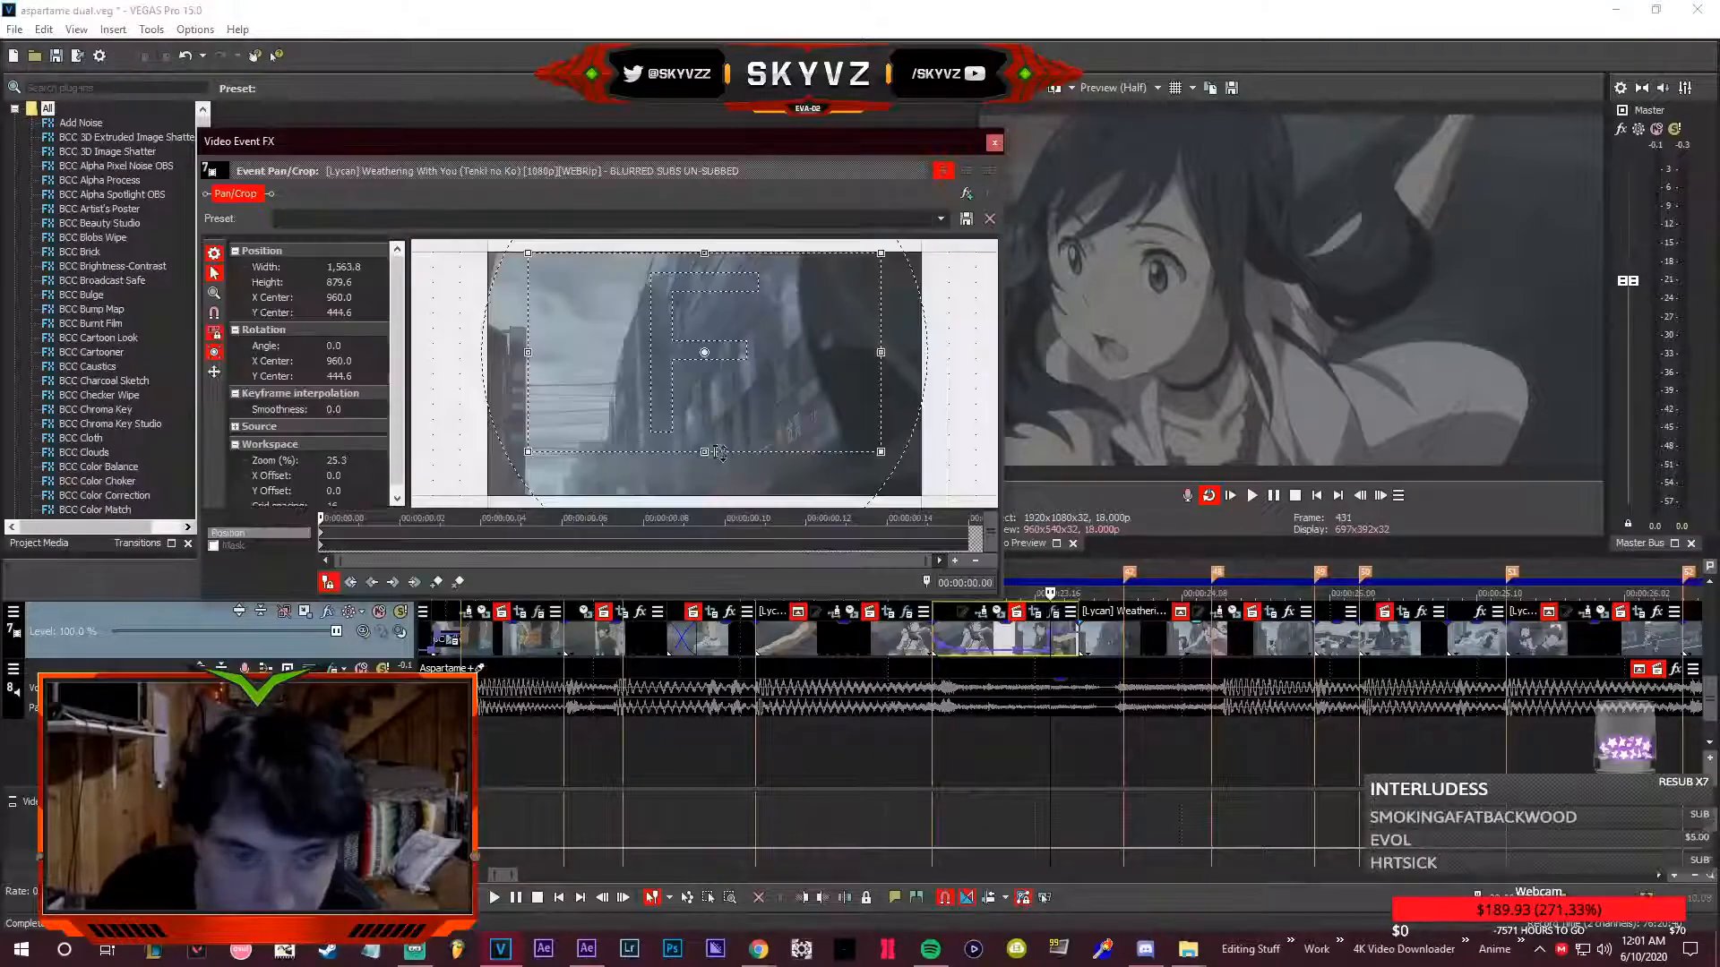
pyautogui.moveTo(717, 450); pyautogui.dragTo(704, 426)
pyautogui.click(399, 534)
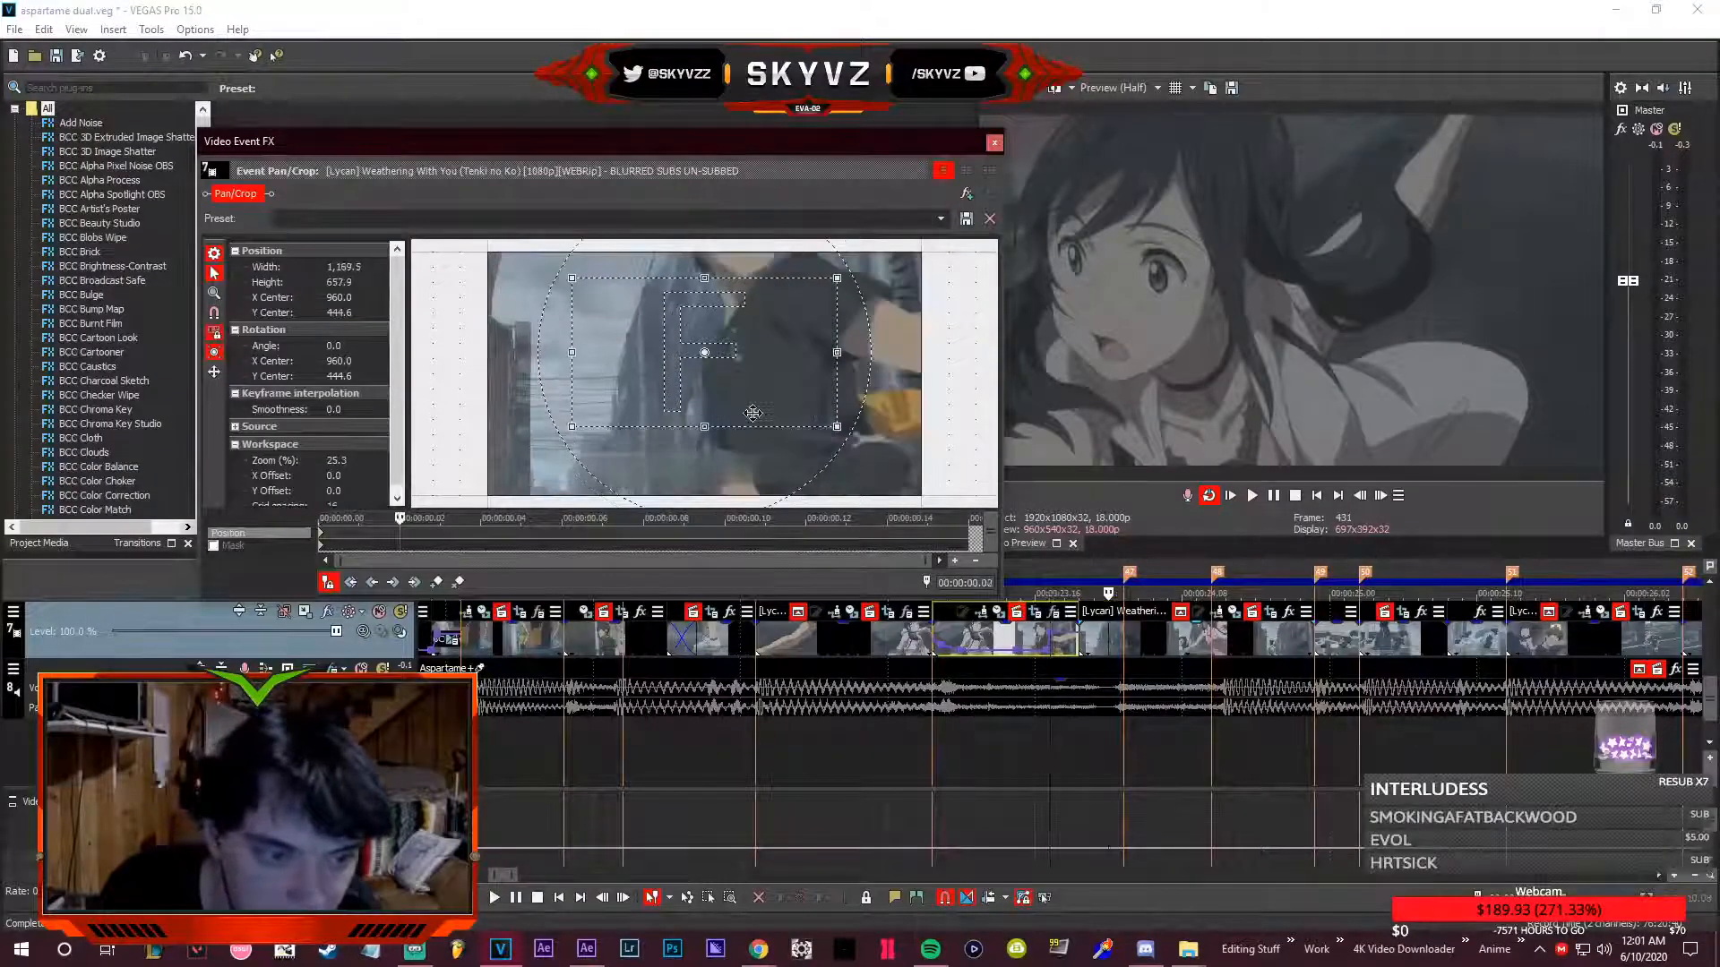
pyautogui.moveTo(837, 427); pyautogui.dragTo(849, 433)
# - Widen the street clip's crop to about 1,522 × 856 at frame 14 and set its frame 2 keyframe to Fast interpolation
pyautogui.click(886, 534)
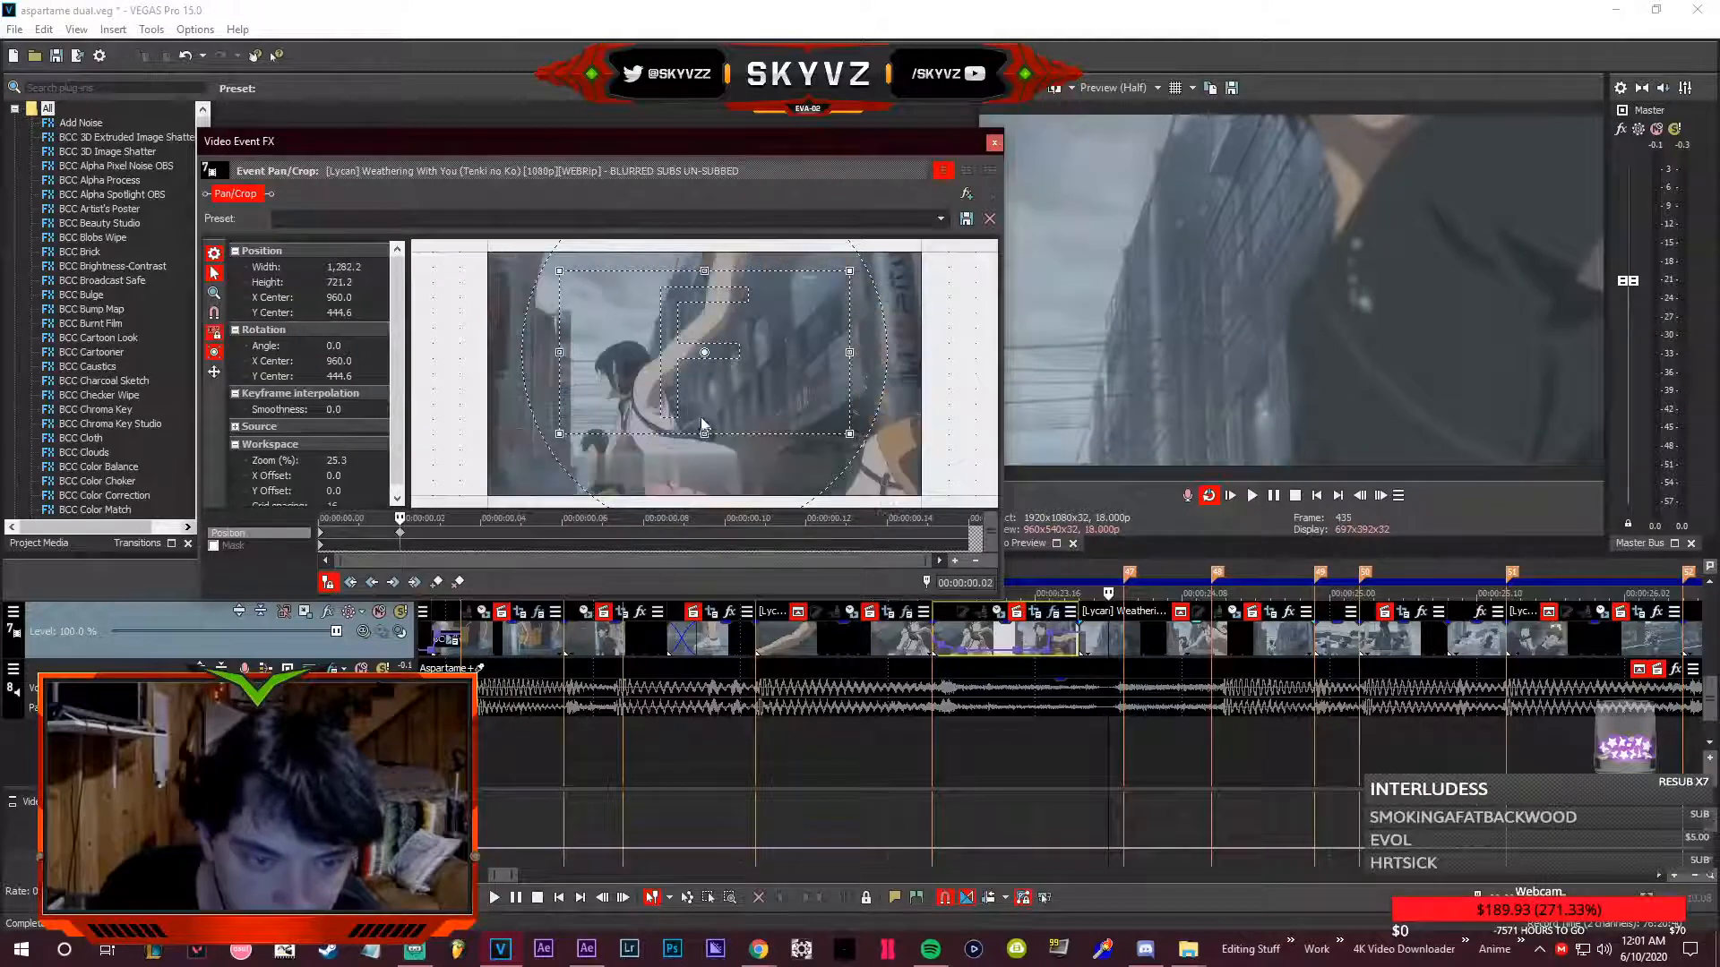
pyautogui.moveTo(739, 433); pyautogui.dragTo(739, 453)
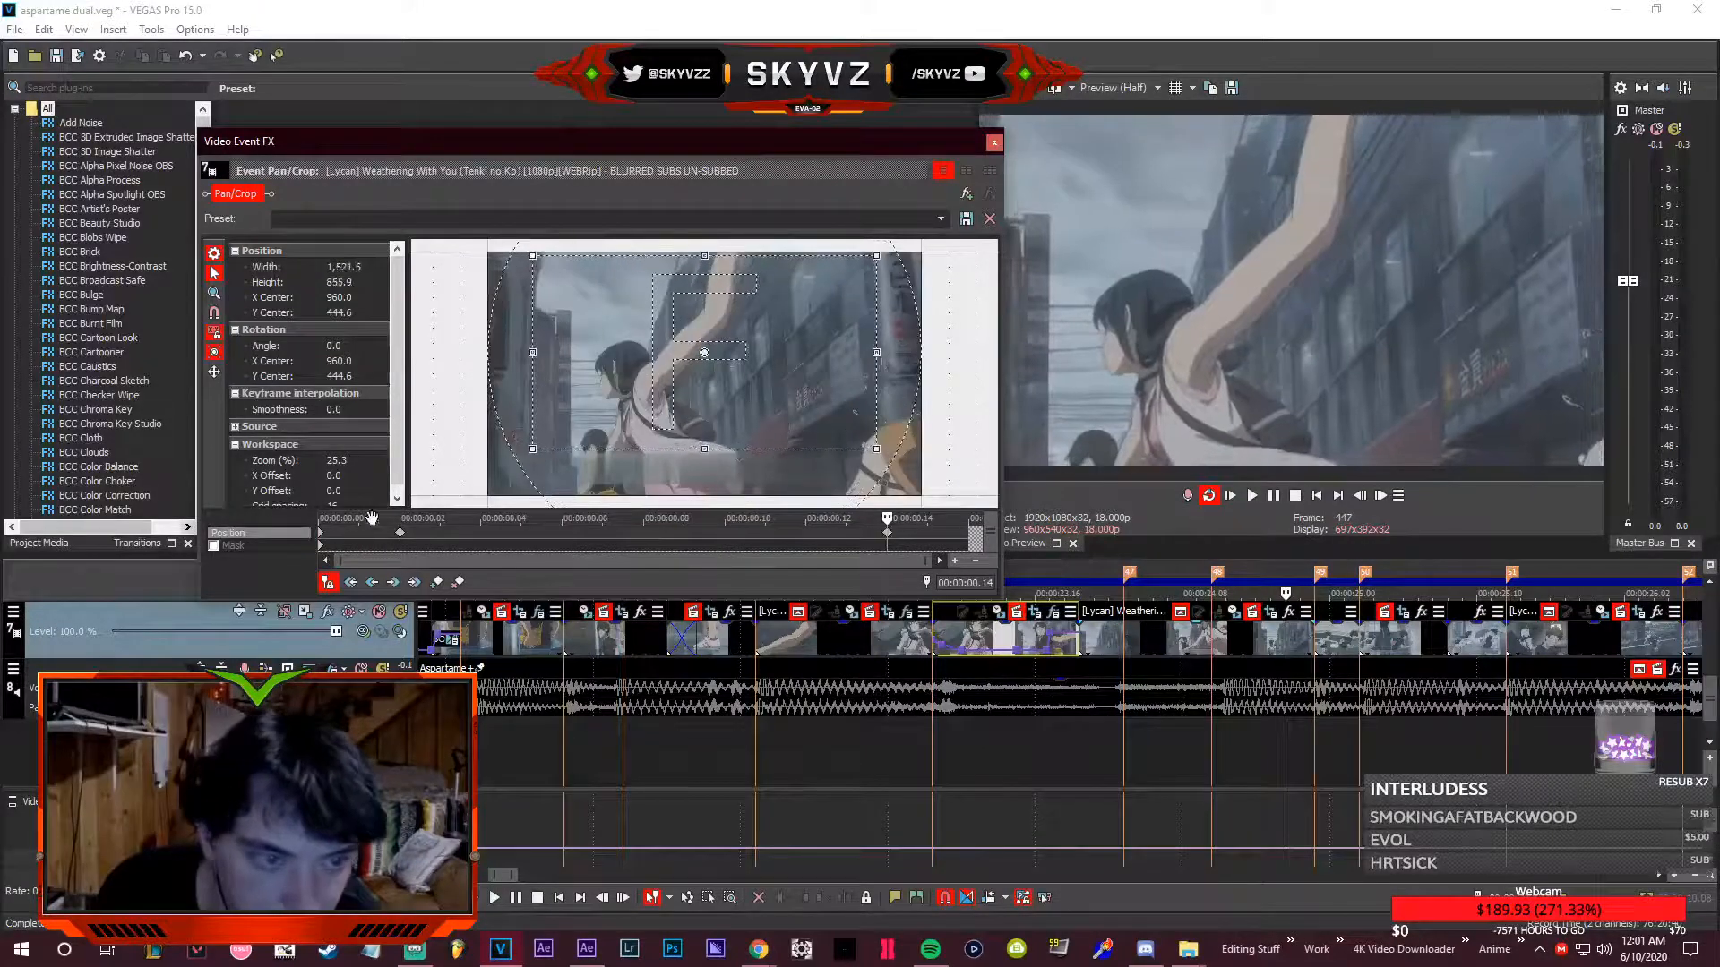
pyautogui.rightClick(400, 535)
pyautogui.click(445, 663)
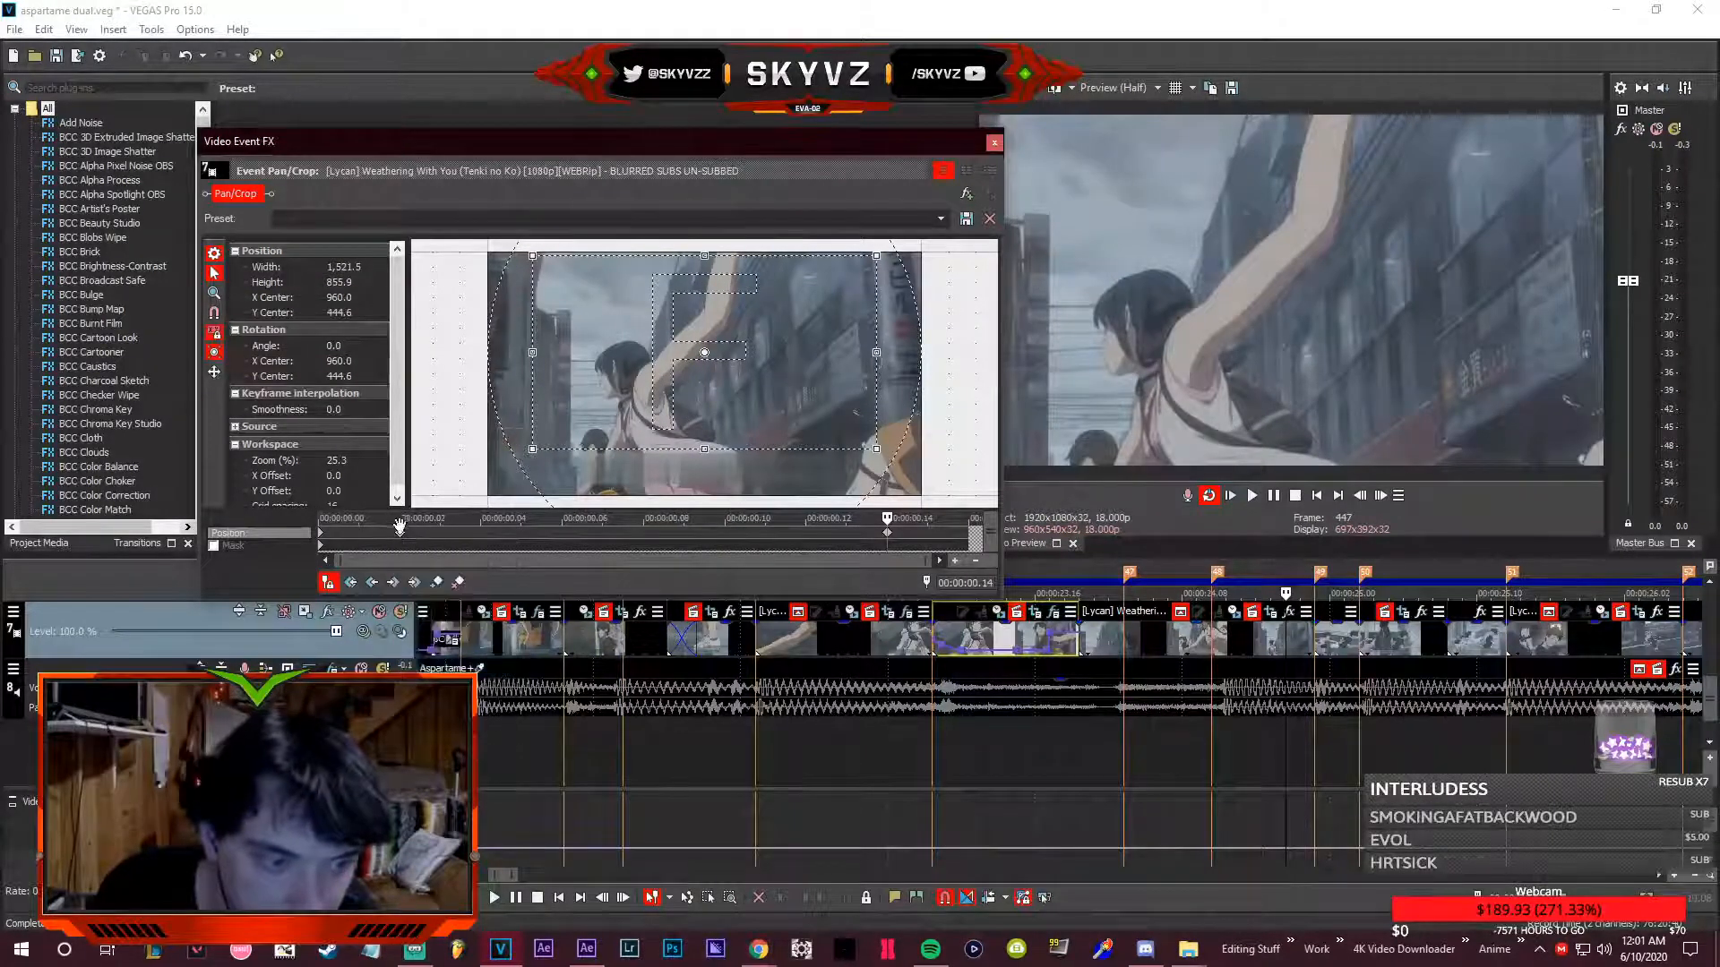
# - Shrink the street clip's crop at its end and add the saved Linear Blur, S_Shake, S_DissolveShake and S_Flicker effects chain
pyautogui.click(968, 534)
pyautogui.moveTo(704, 449); pyautogui.dragTo(664, 364)
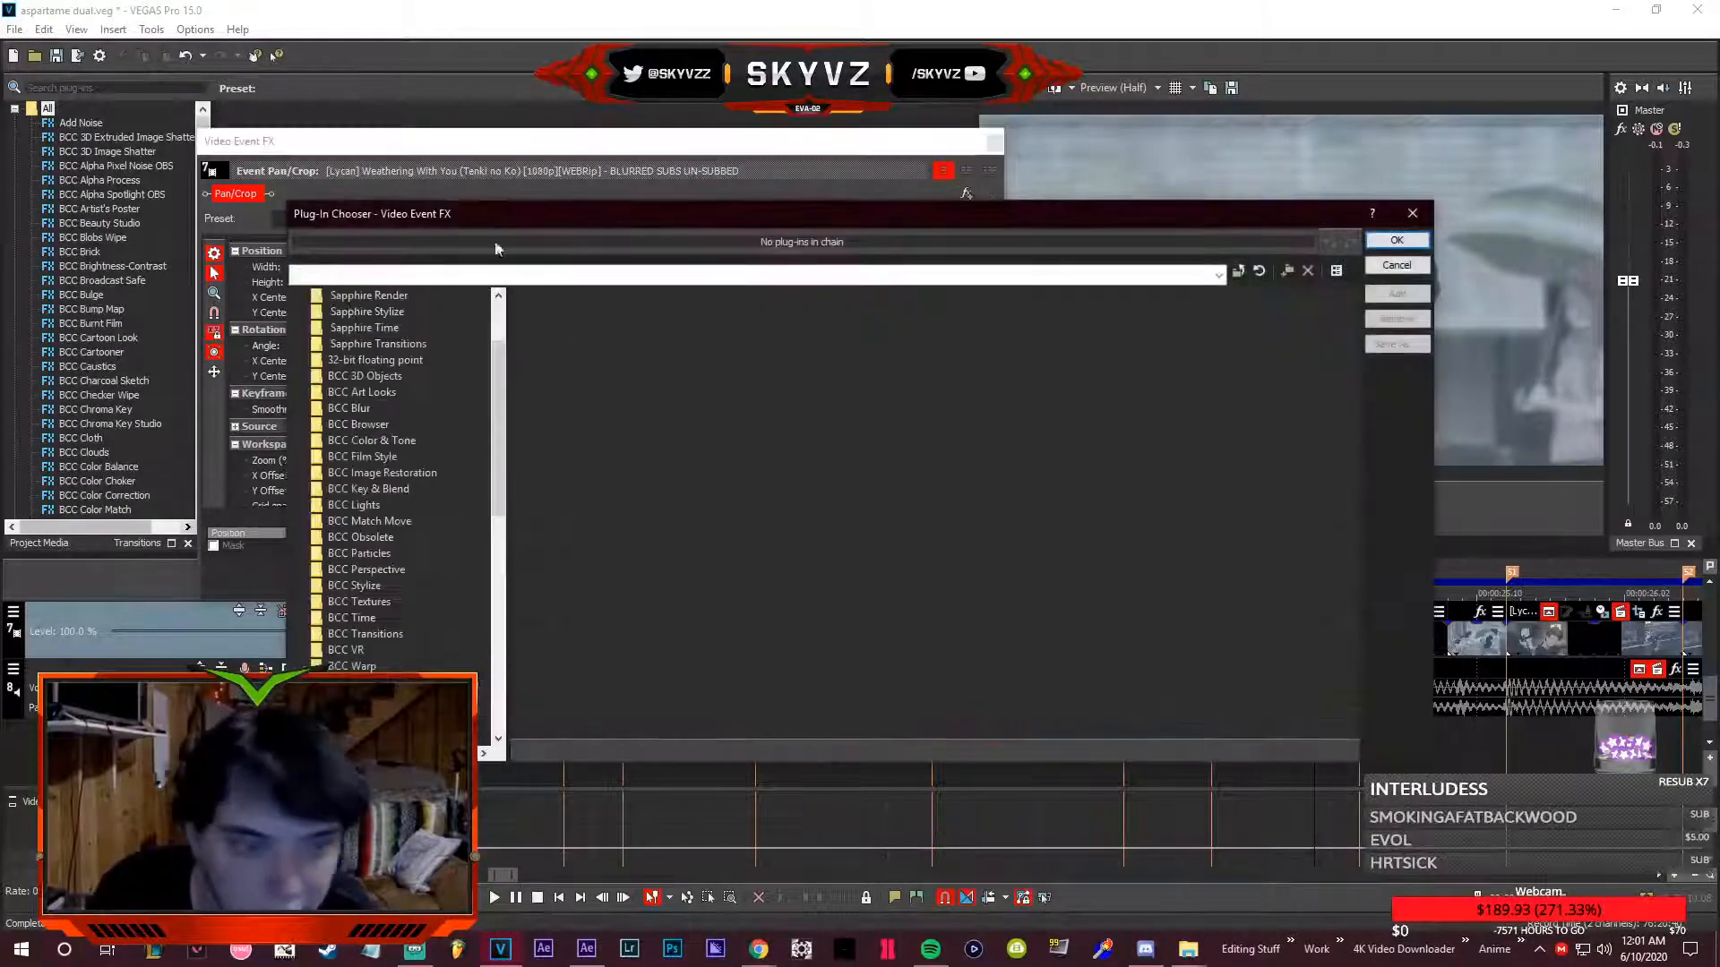
pyautogui.click(563, 676)
pyautogui.doubleClick(562, 676)
pyautogui.click(1397, 241)
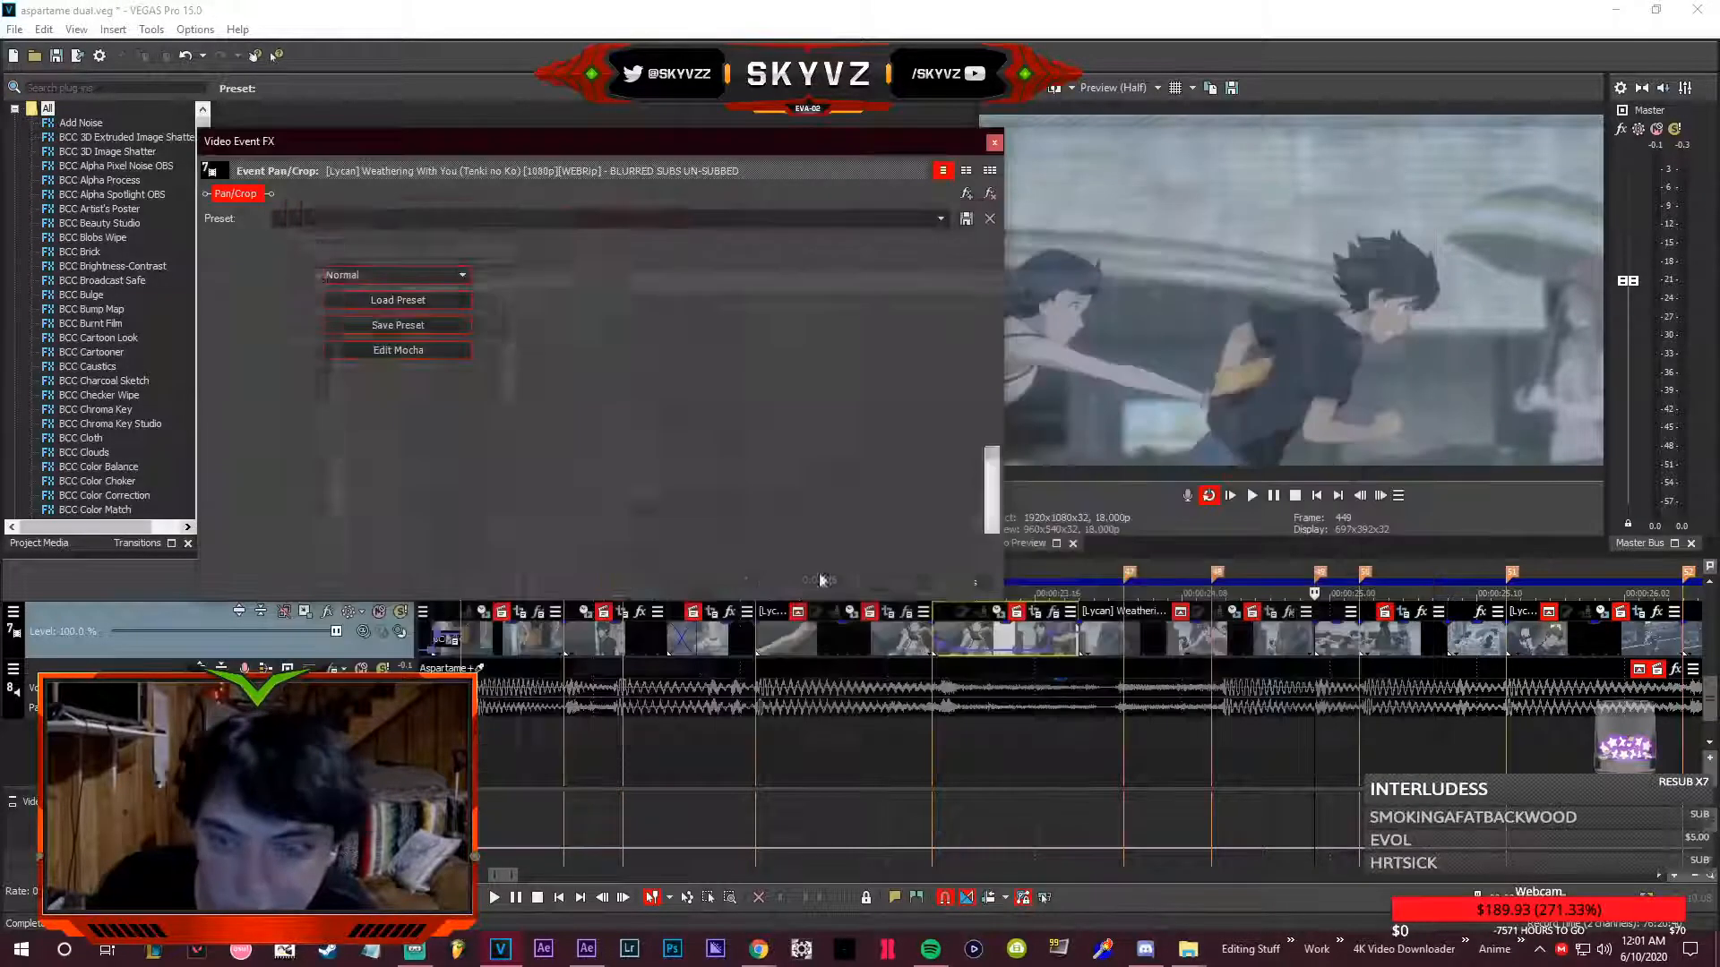
# - Move the street clip's closing Linear Blur keyframes to frames 14 and 15 and the first S_Shake's ending keyframe to frame 5
pyautogui.click(476, 465)
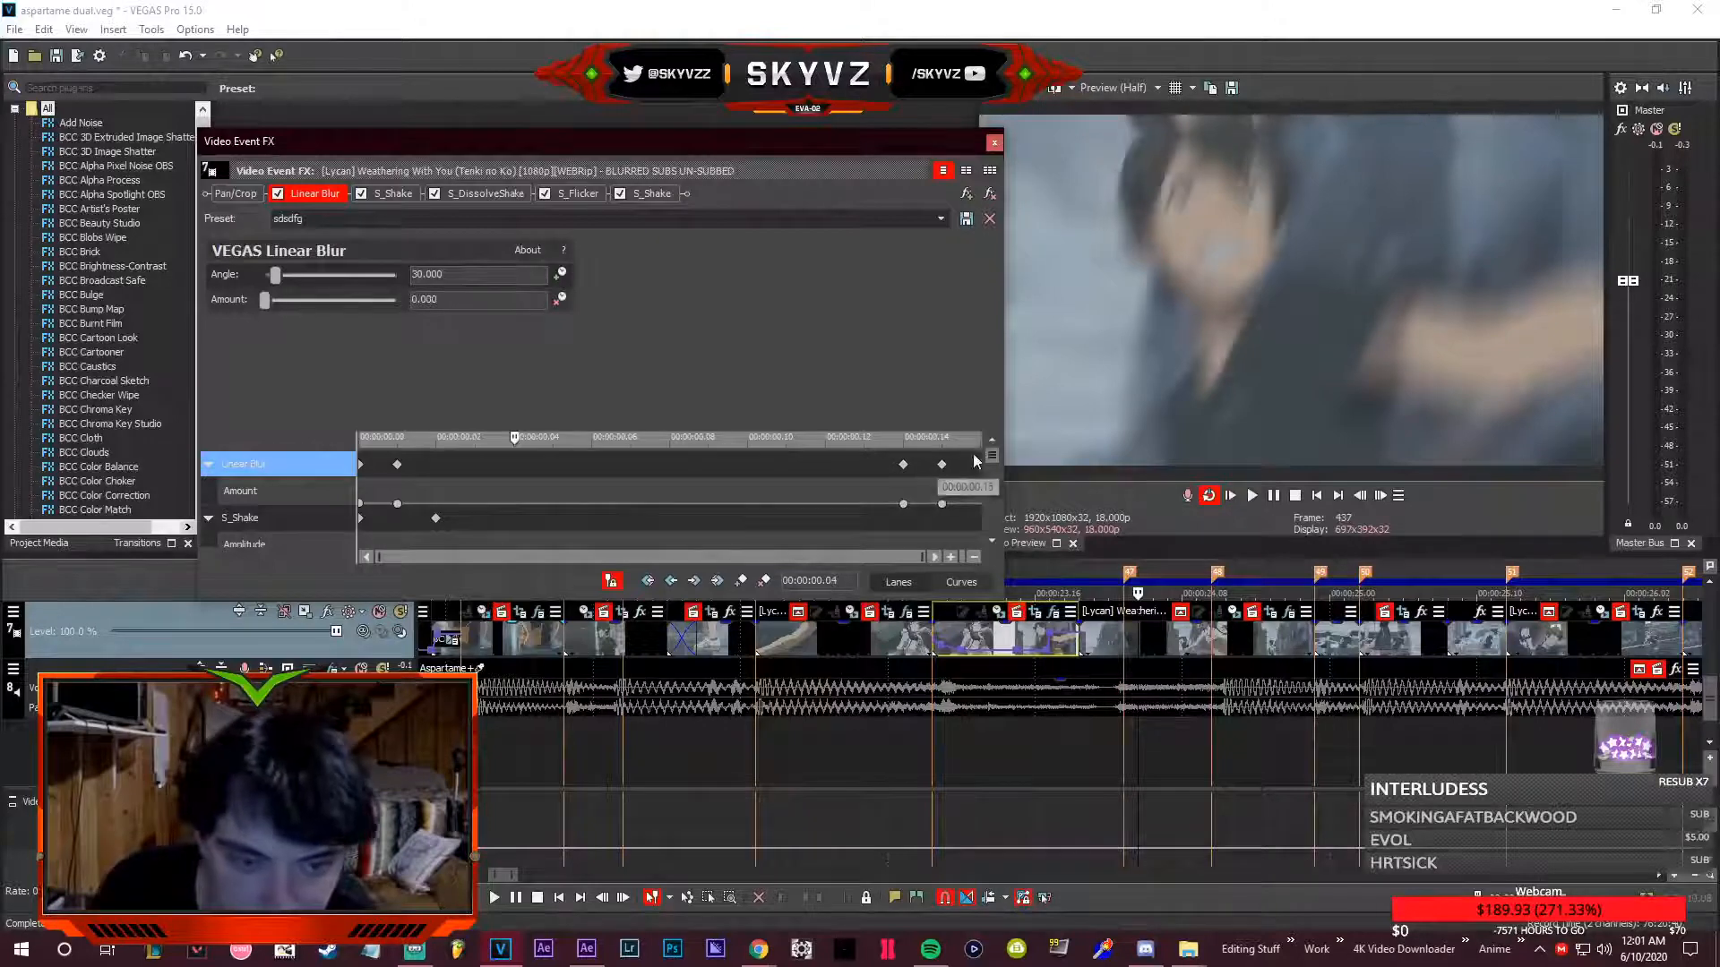
pyautogui.scroll(-1, 991, 466)
pyautogui.click(436, 491)
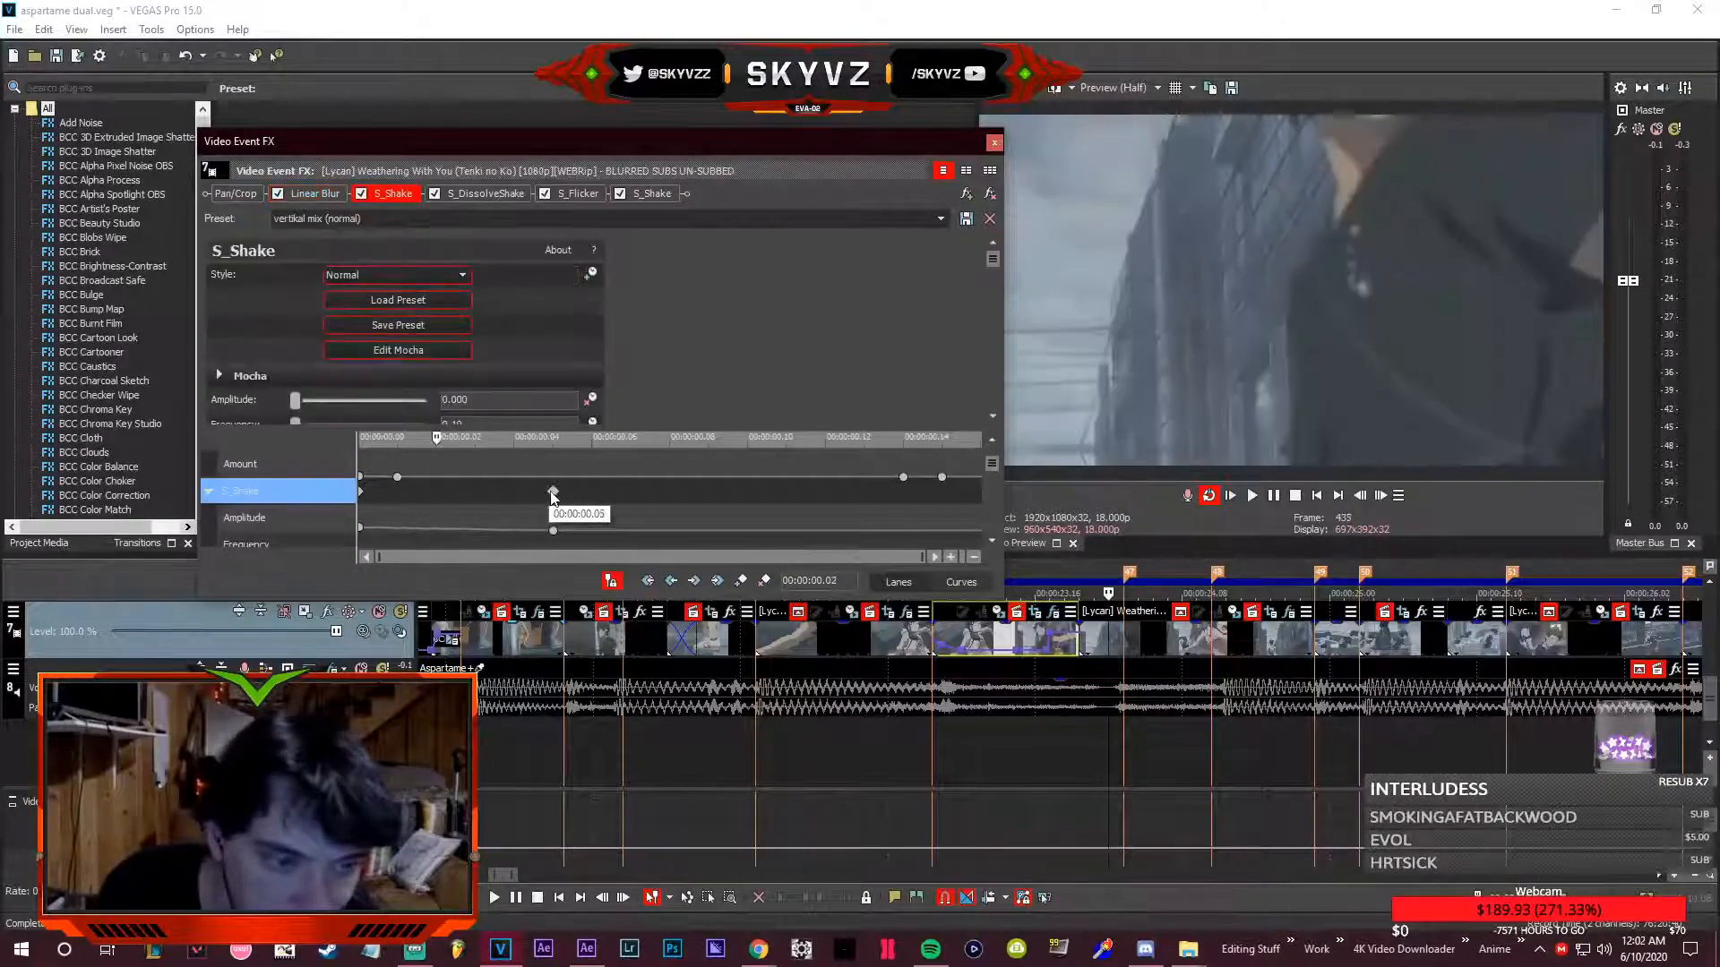
# - In the preceding clip's pan/crop, widen the crop at frame 9 to about 1,240 × 698
pyautogui.click(1036, 622)
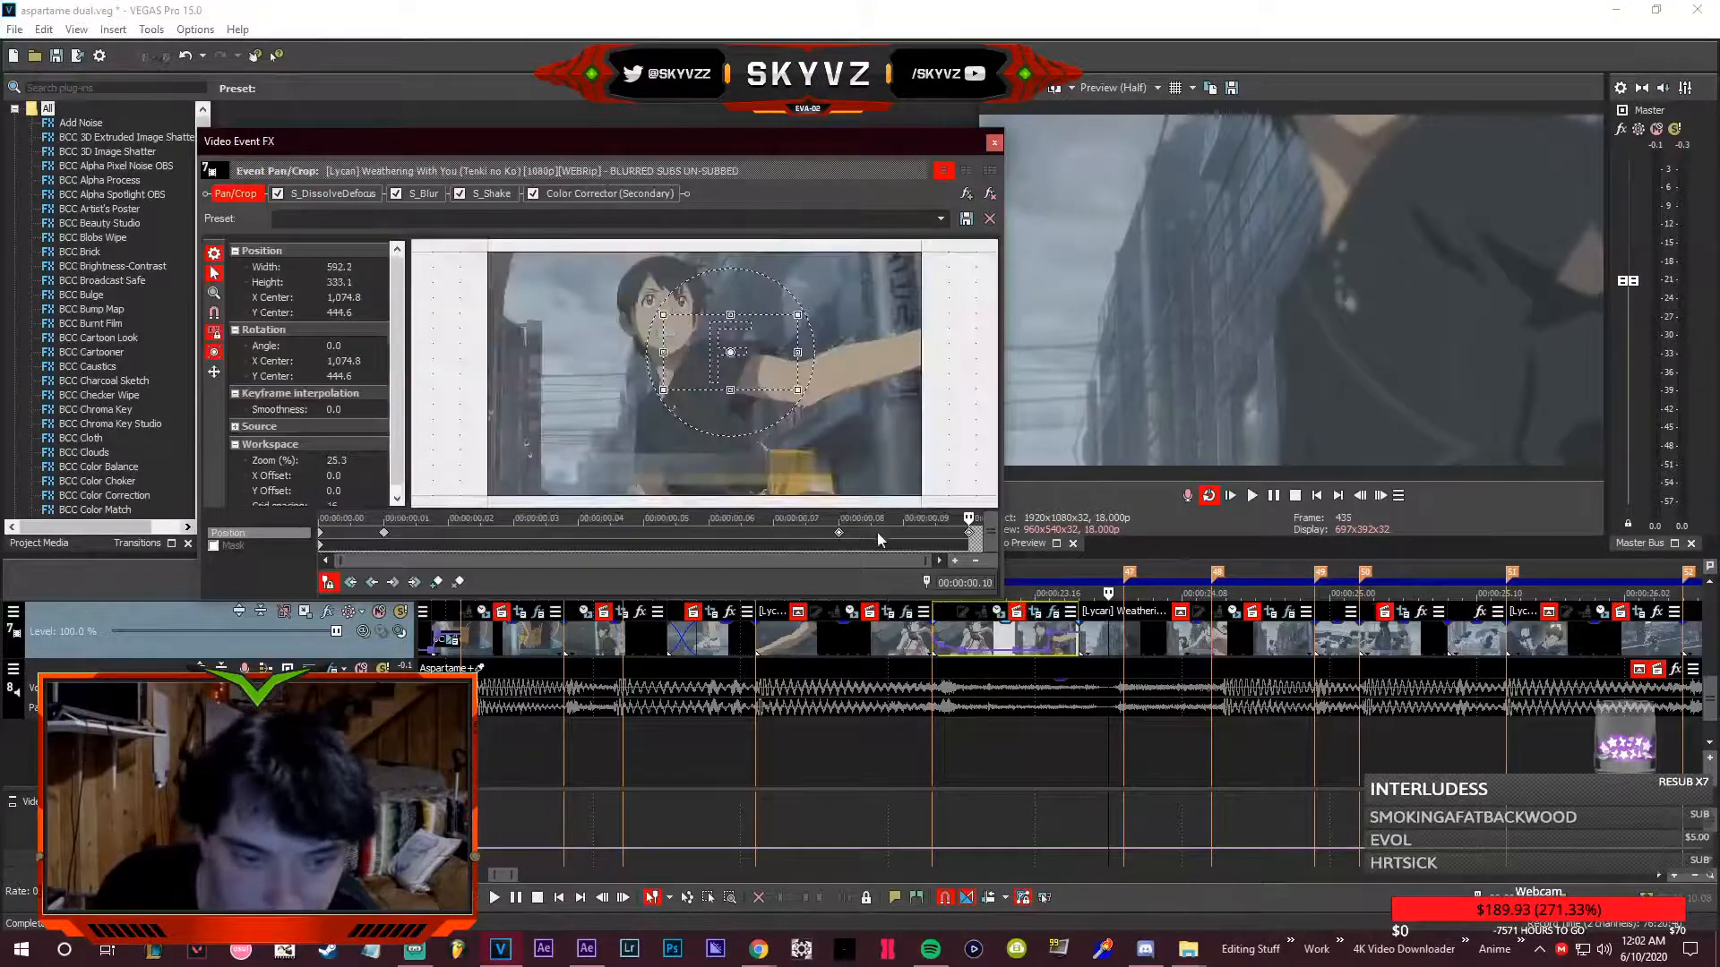
pyautogui.click(840, 534)
pyautogui.press('Right')
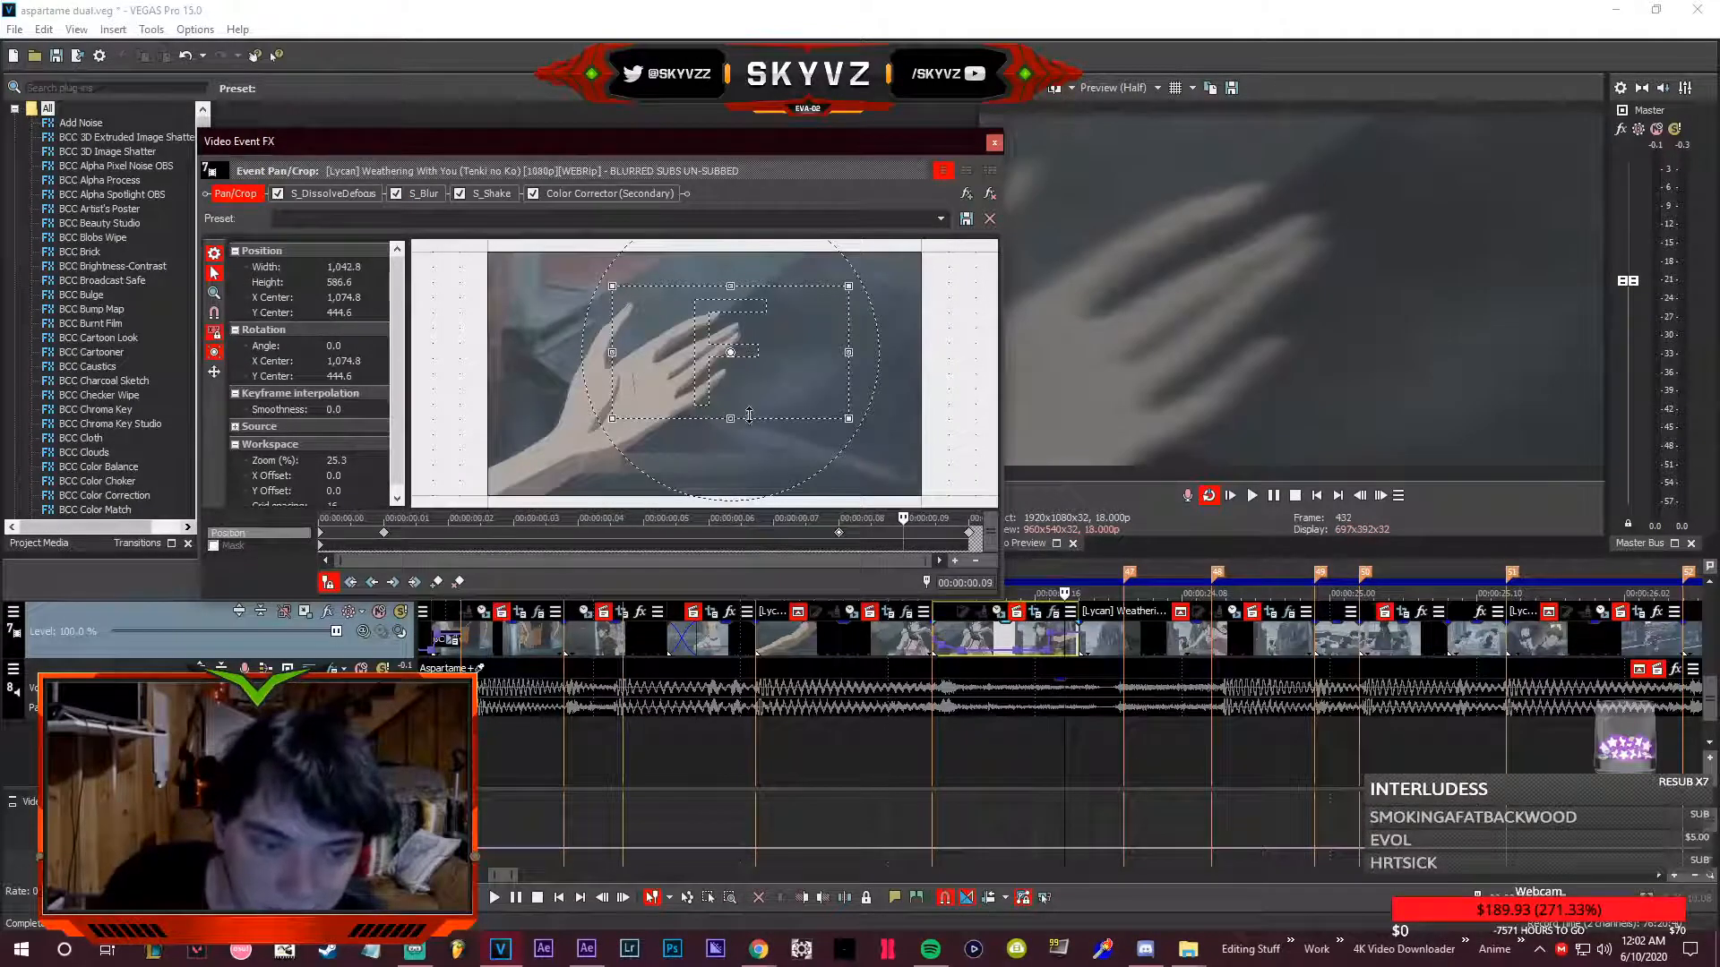
pyautogui.moveTo(748, 415); pyautogui.dragTo(749, 428)
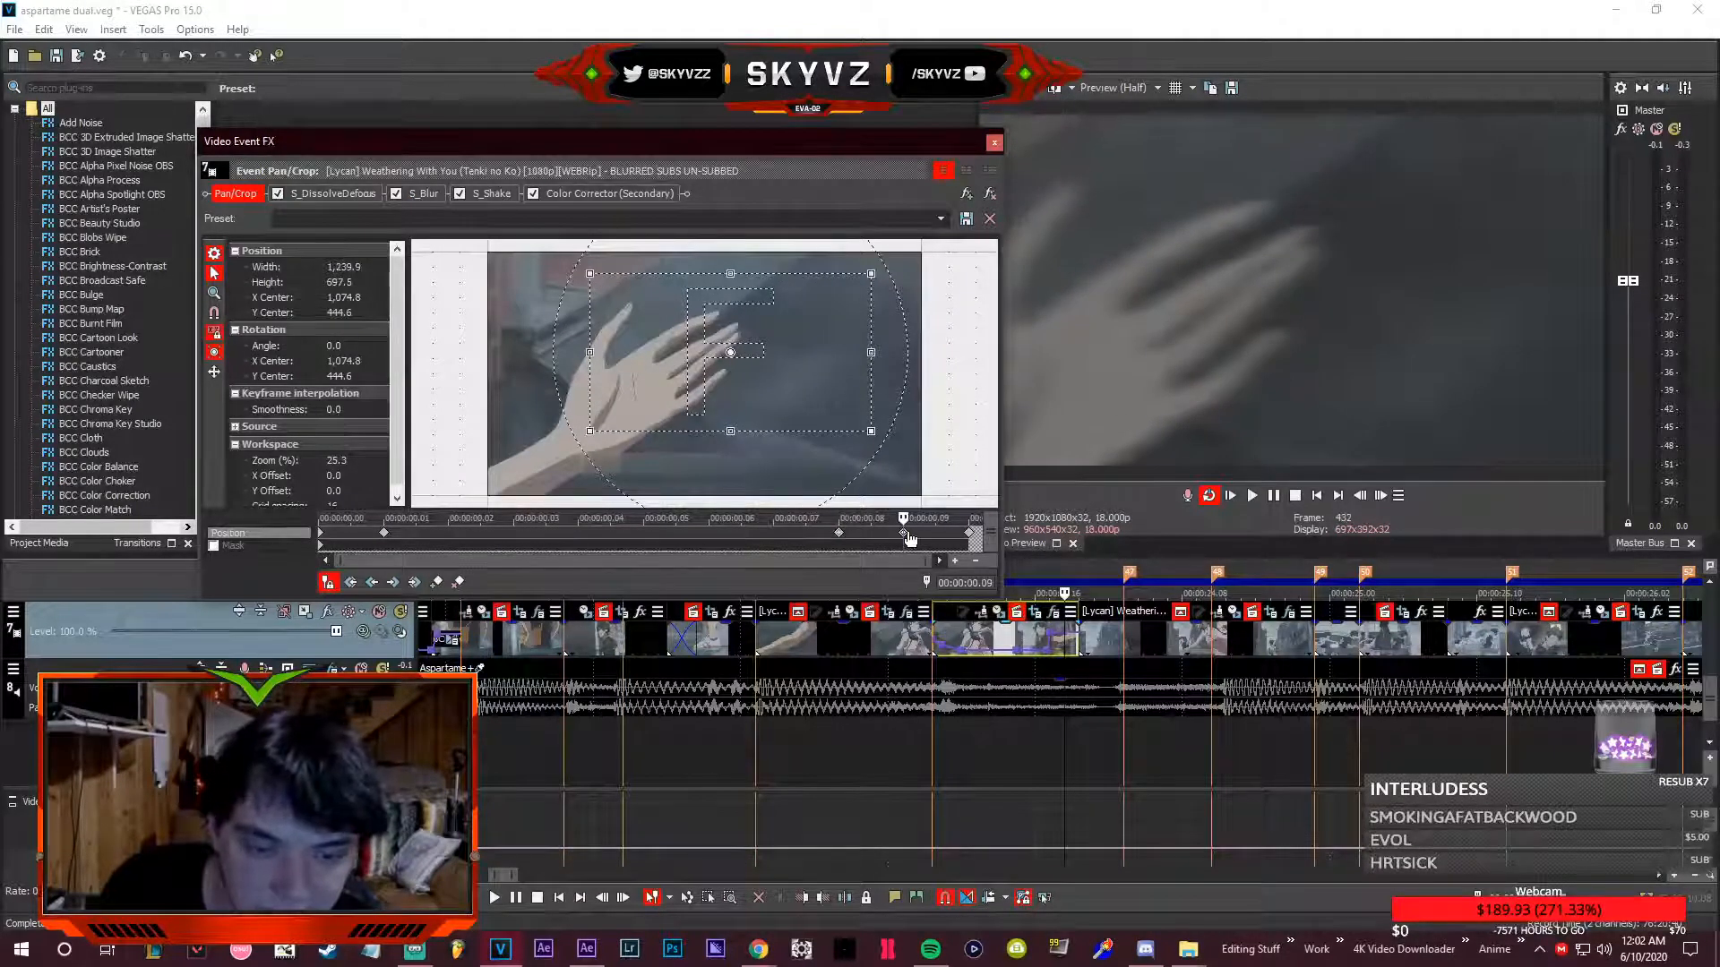
# - Step back and forth through the frames around the cut into the street clip to check the zoom transition
pyautogui.press('Right')
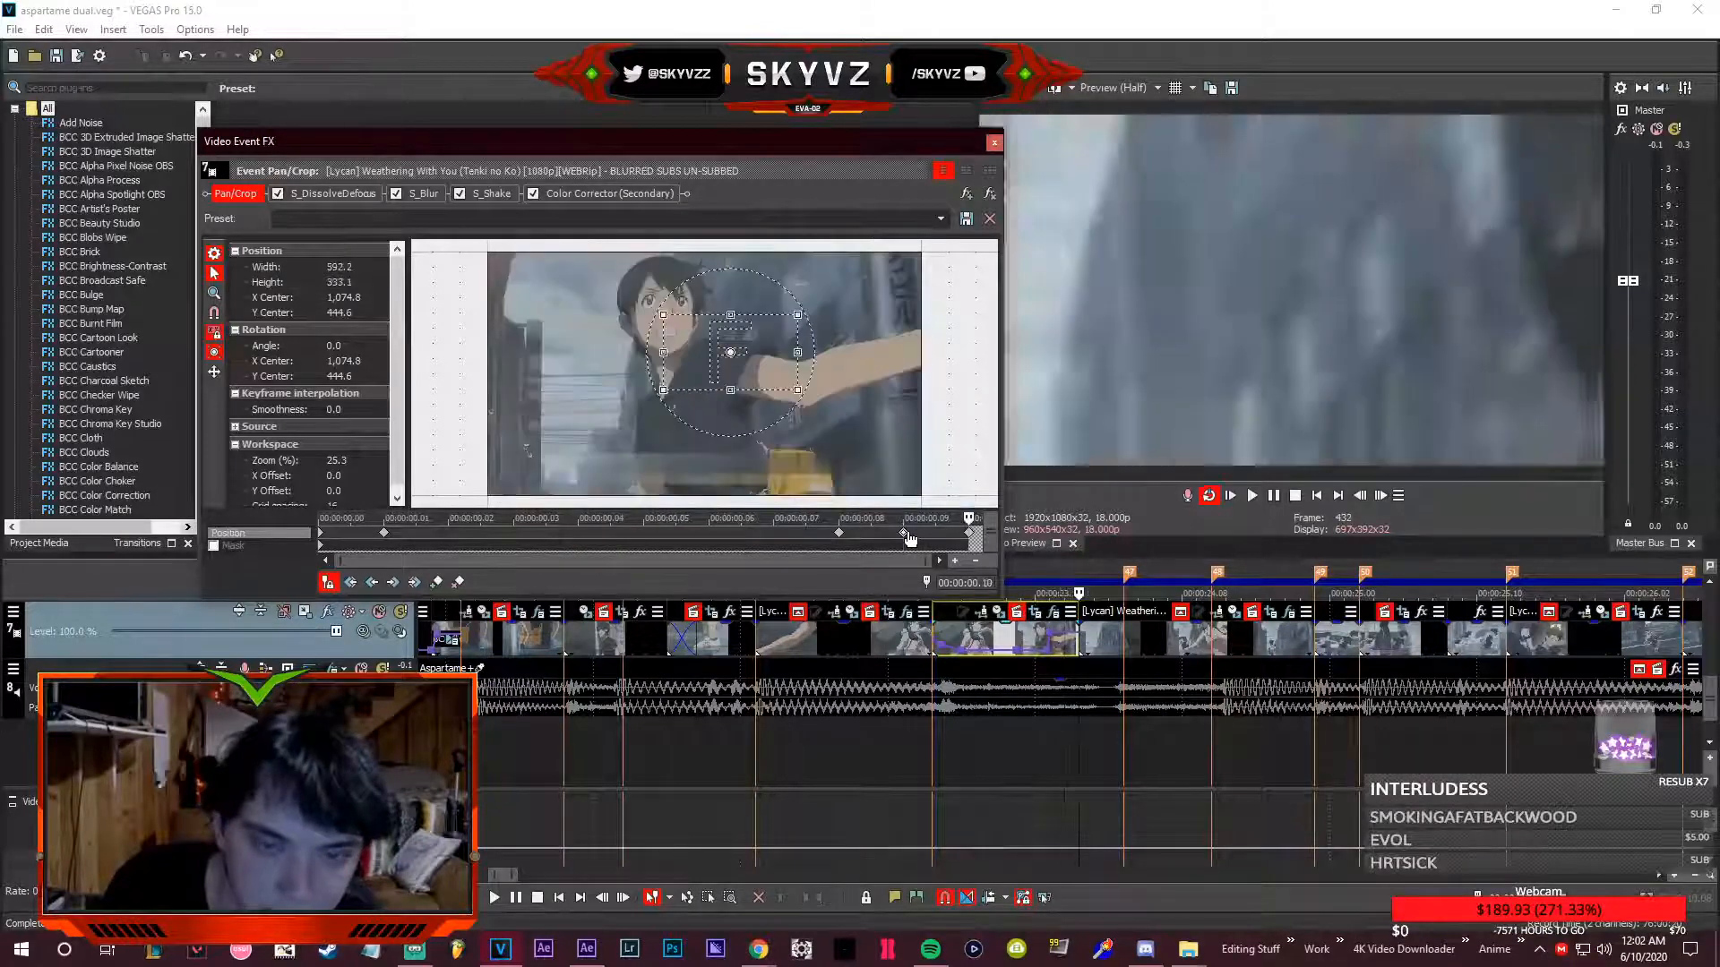
pyautogui.press('Left')
pyautogui.press('Right')
pyautogui.press('Left')
pyautogui.press('Right')
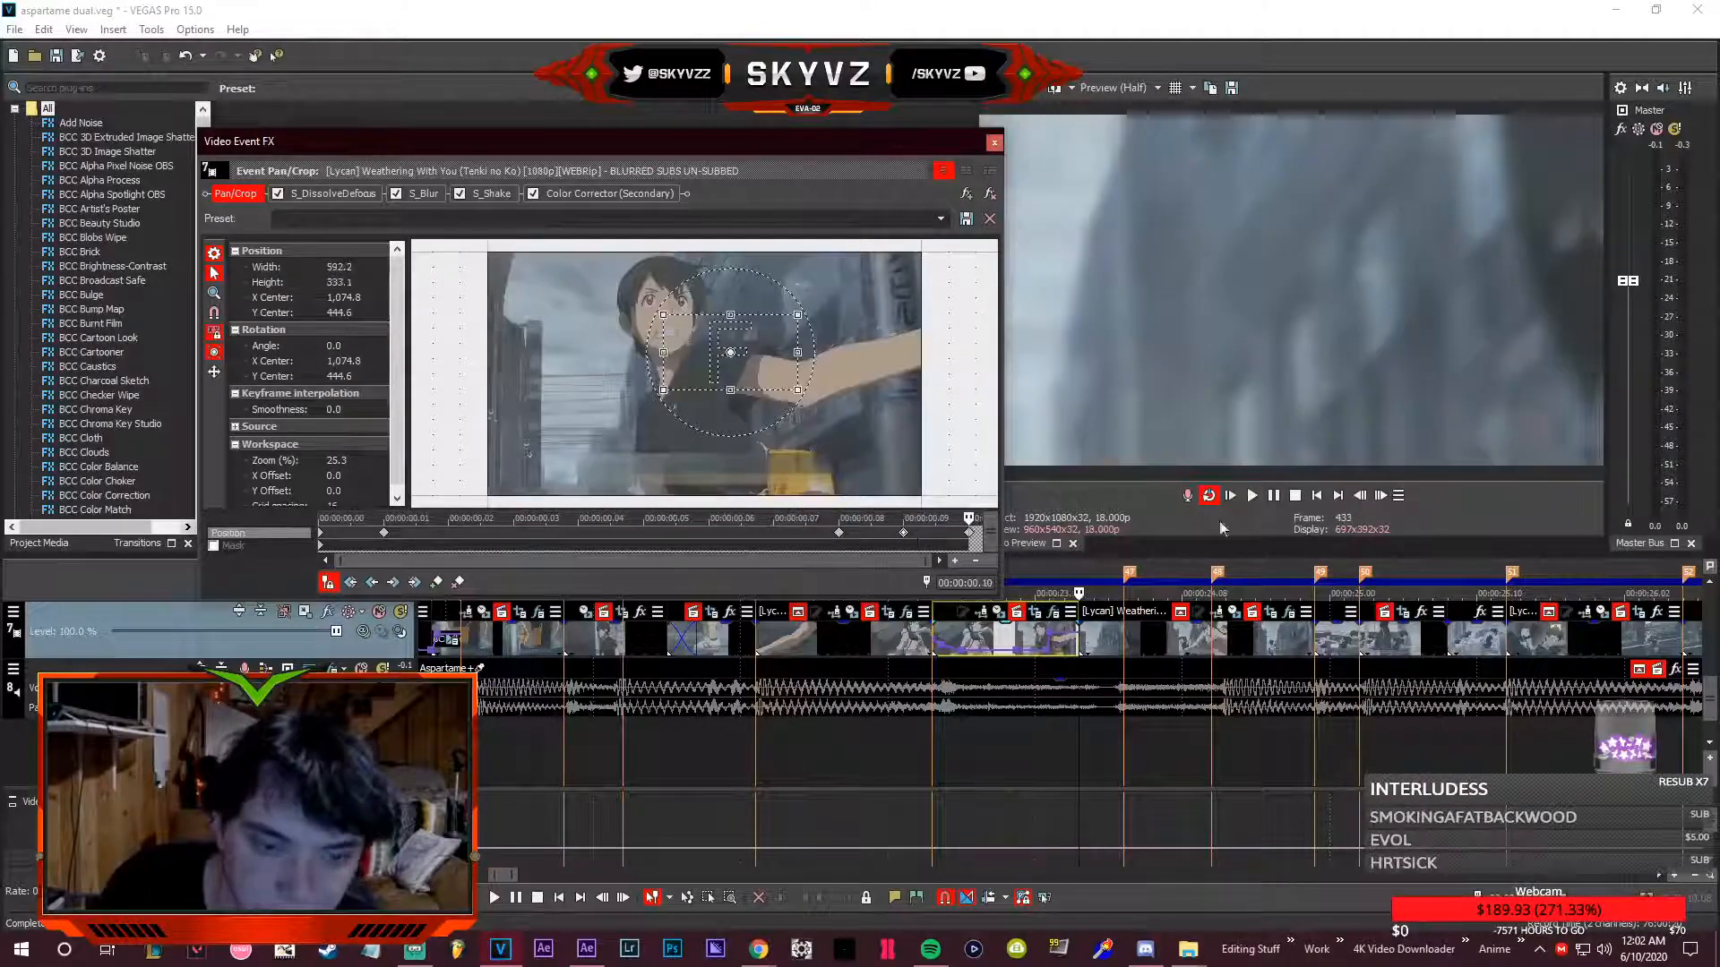
pyautogui.click(1071, 652)
pyautogui.press('Left')
pyautogui.press('Right')
pyautogui.press('Right')
pyautogui.press('Right')
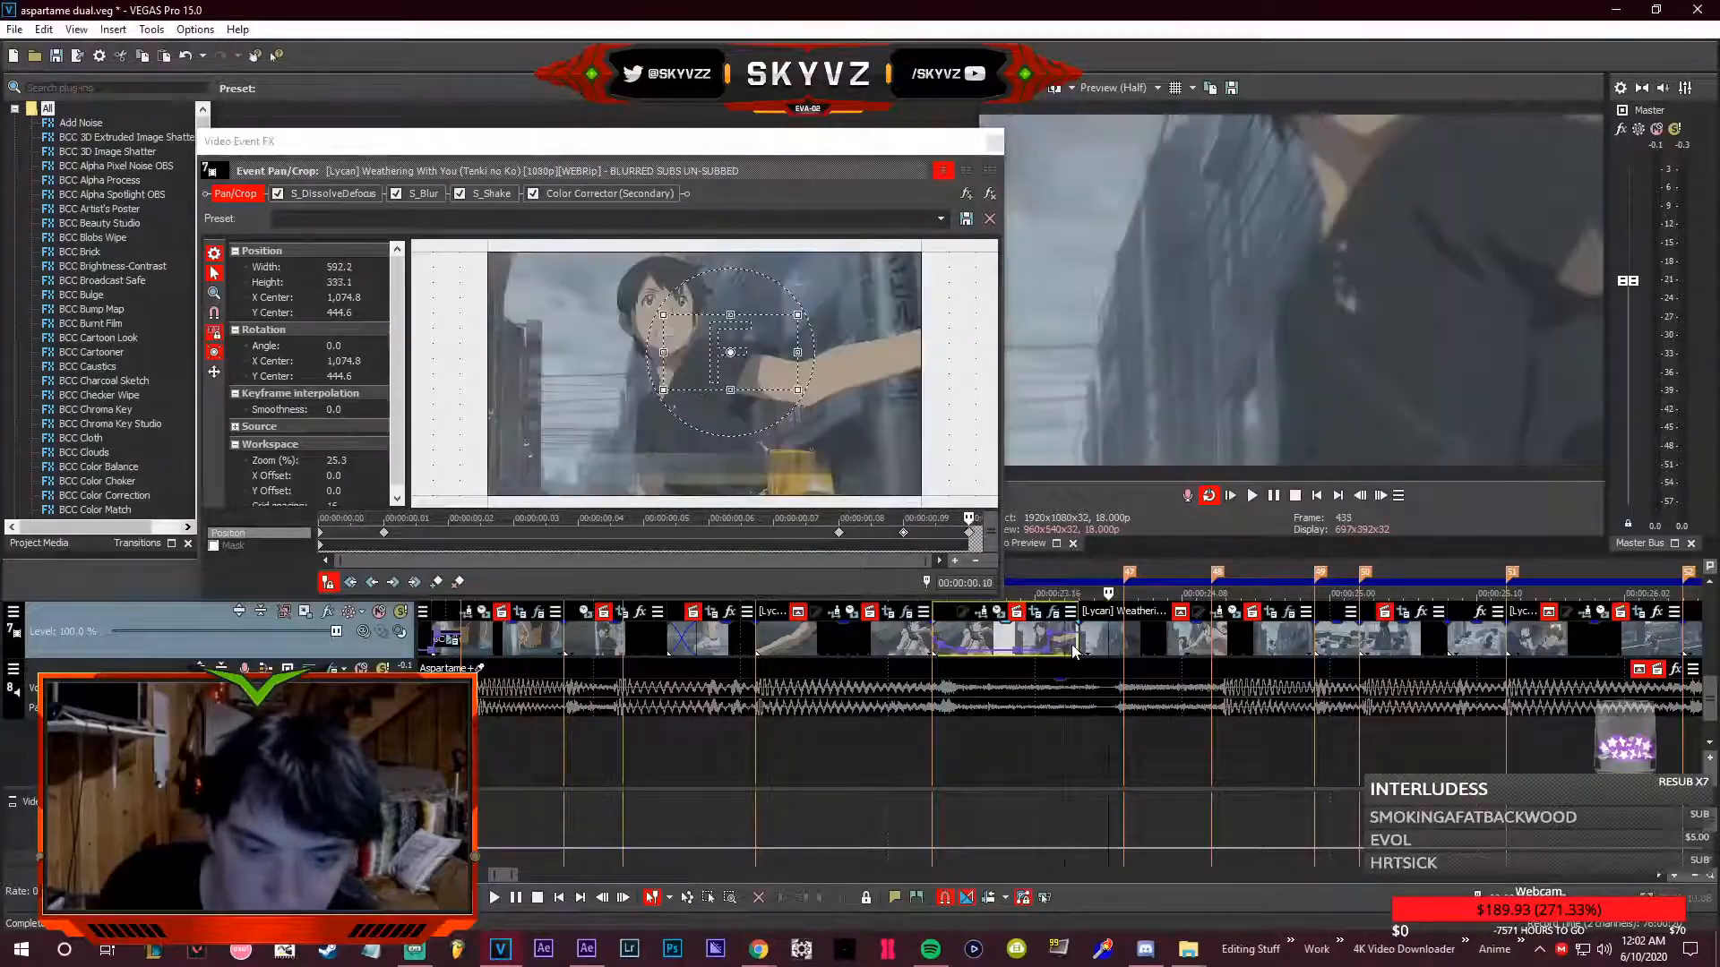
pyautogui.press('Left')
pyautogui.press('Left')
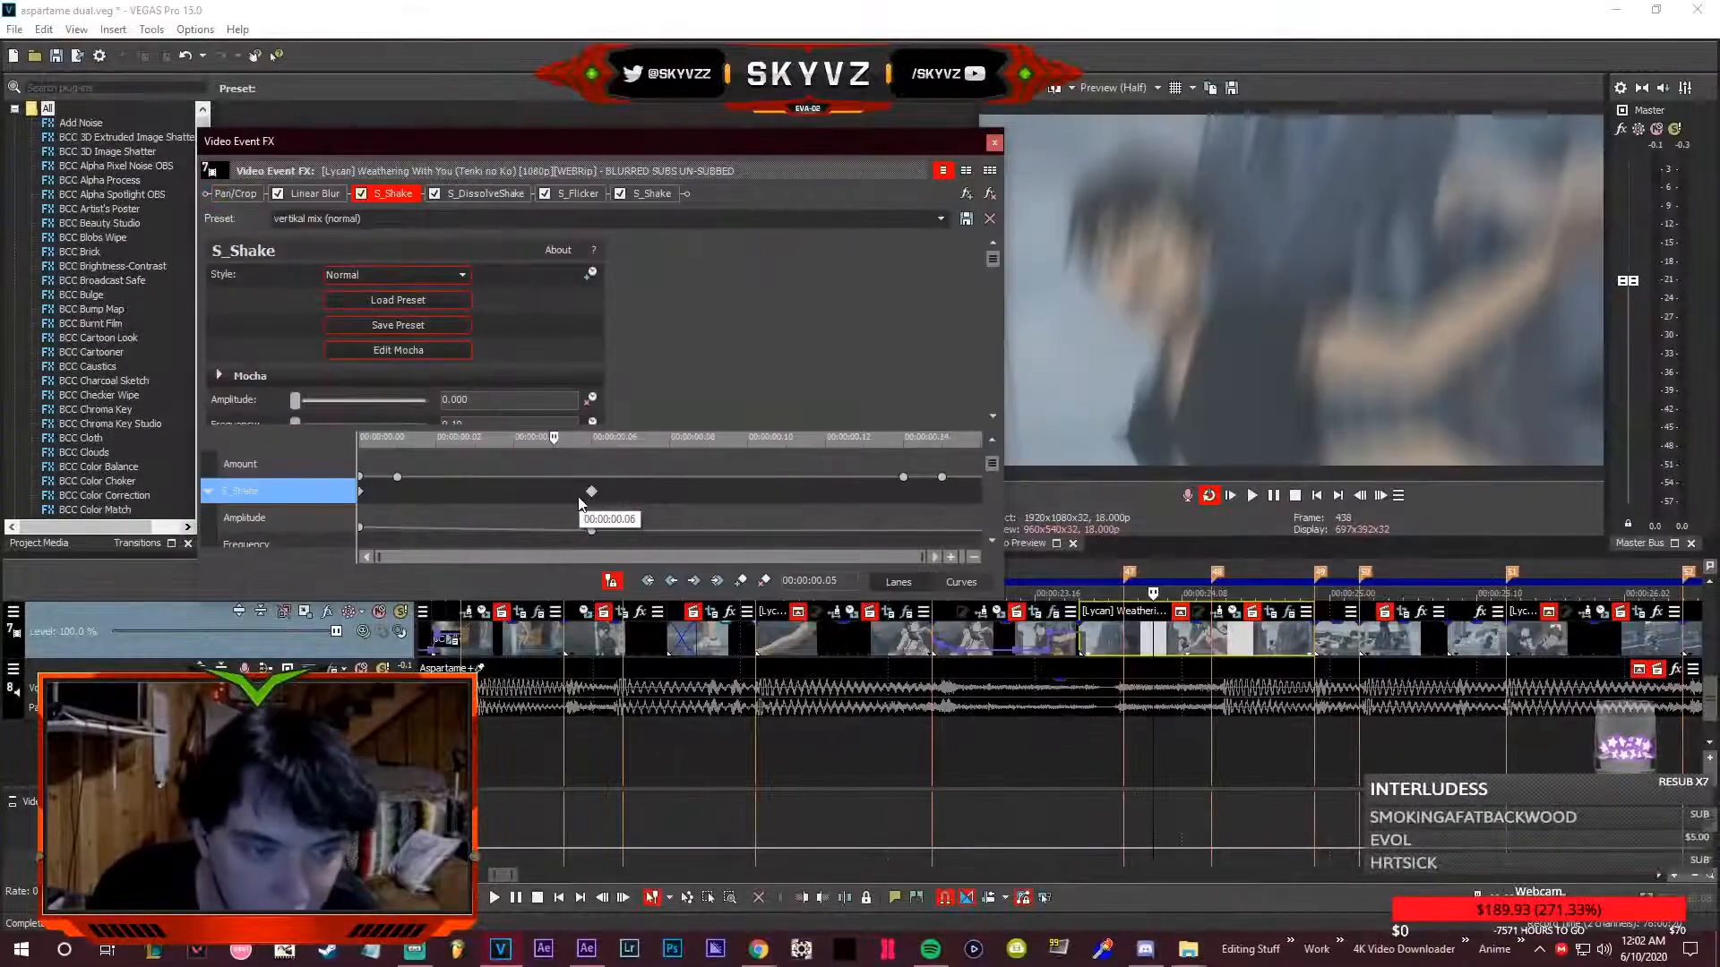
# - Stretch the street clip's S_Flicker fade to the clip's end and shift the last S_Shake's two keyframes to the clip's end
pyautogui.moveTo(579, 498); pyautogui.dragTo(580, 498)
pyautogui.moveTo(991, 466); pyautogui.dragTo(978, 520)
pyautogui.click(480, 465)
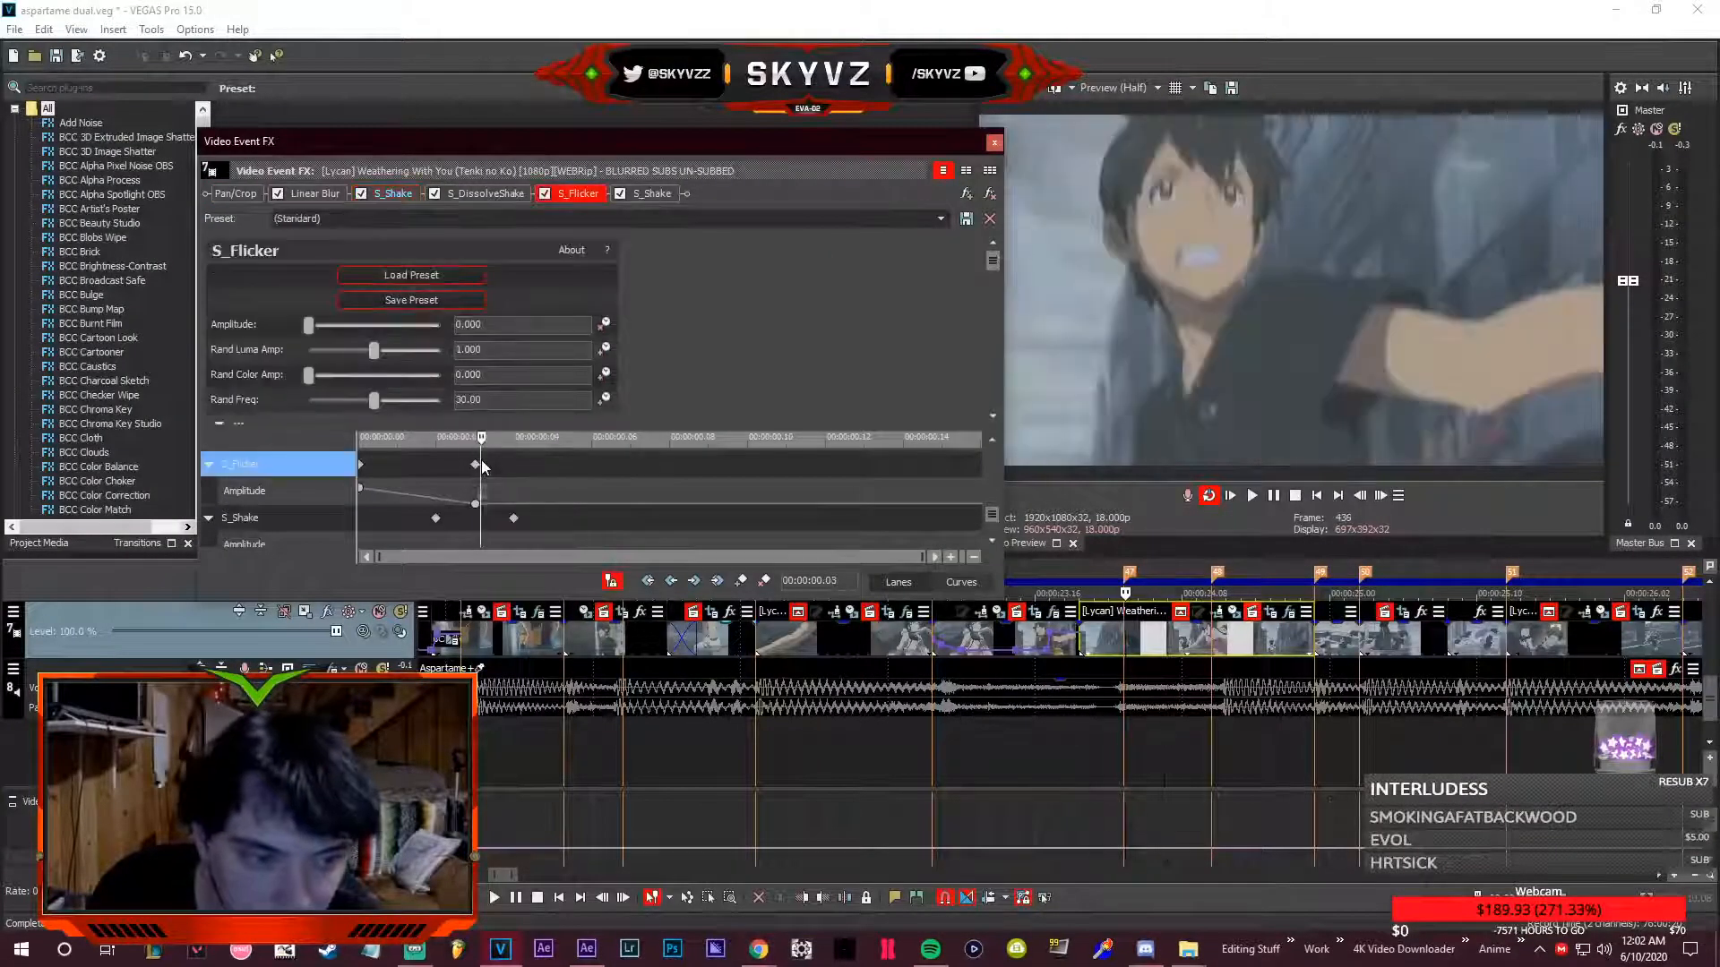
pyautogui.moveTo(475, 464); pyautogui.dragTo(942, 533)
pyautogui.click(513, 517)
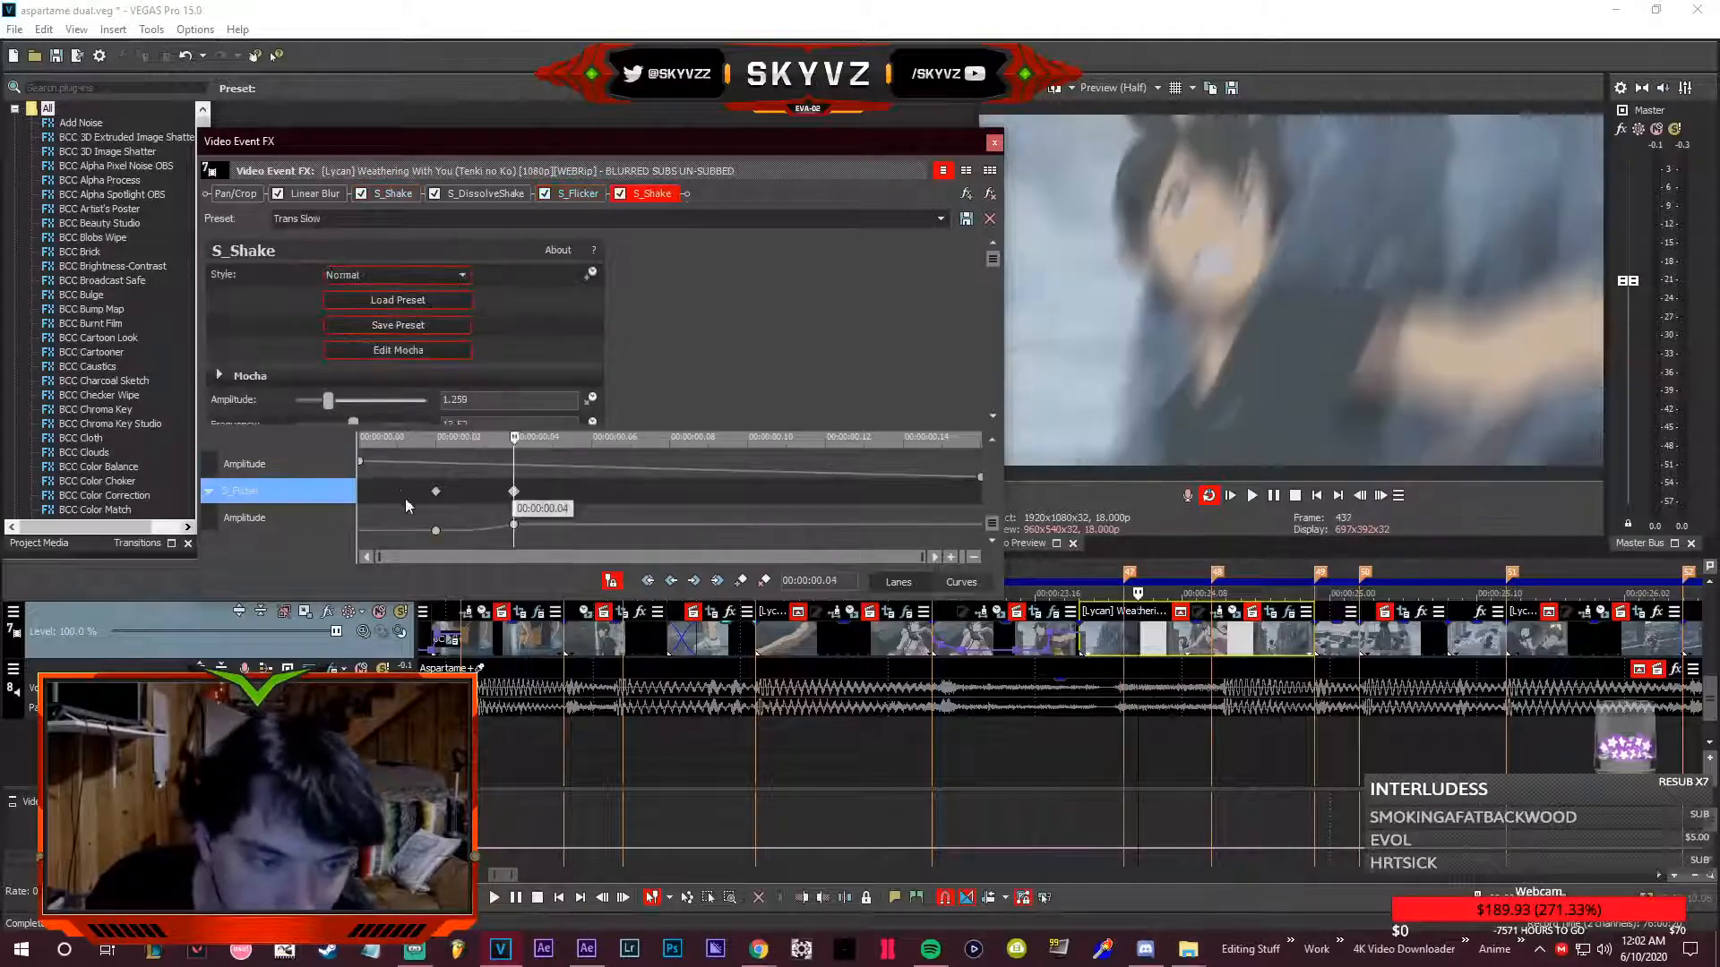
pyautogui.moveTo(513, 492); pyautogui.dragTo(980, 491)
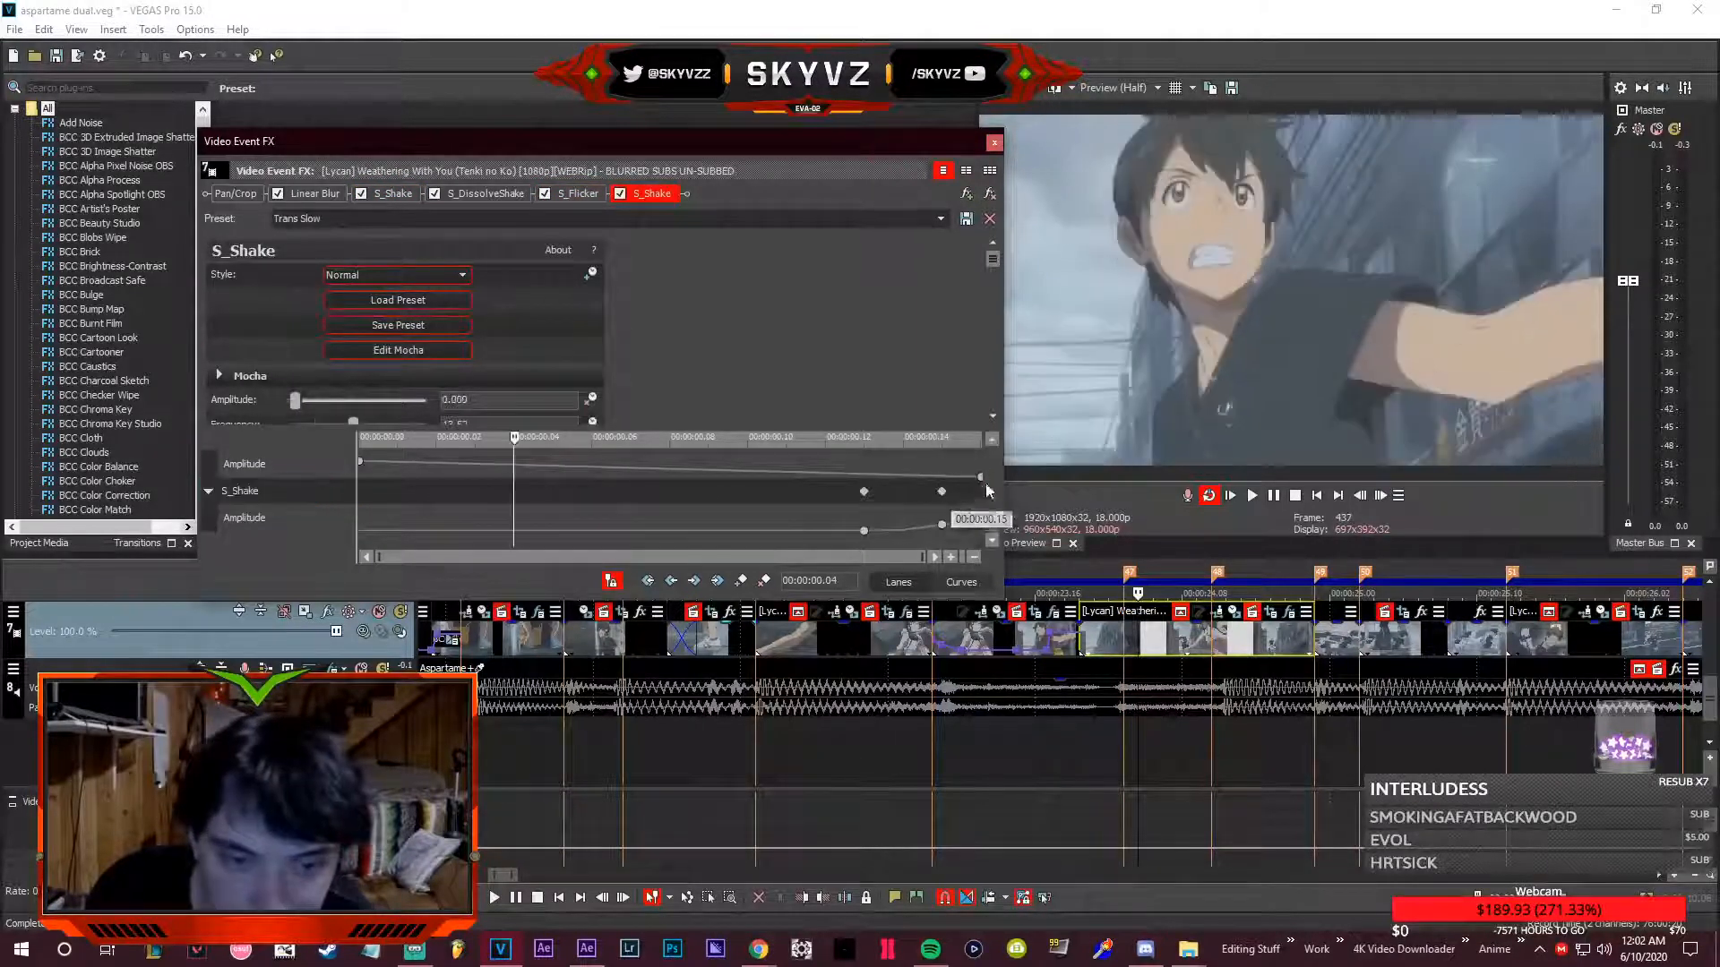
# - Extend the street clip's S_DissolveShake by moving its ending keyframe to frame 8
pyautogui.scroll(3, 985, 482)
pyautogui.click(518, 499)
pyautogui.click(670, 513)
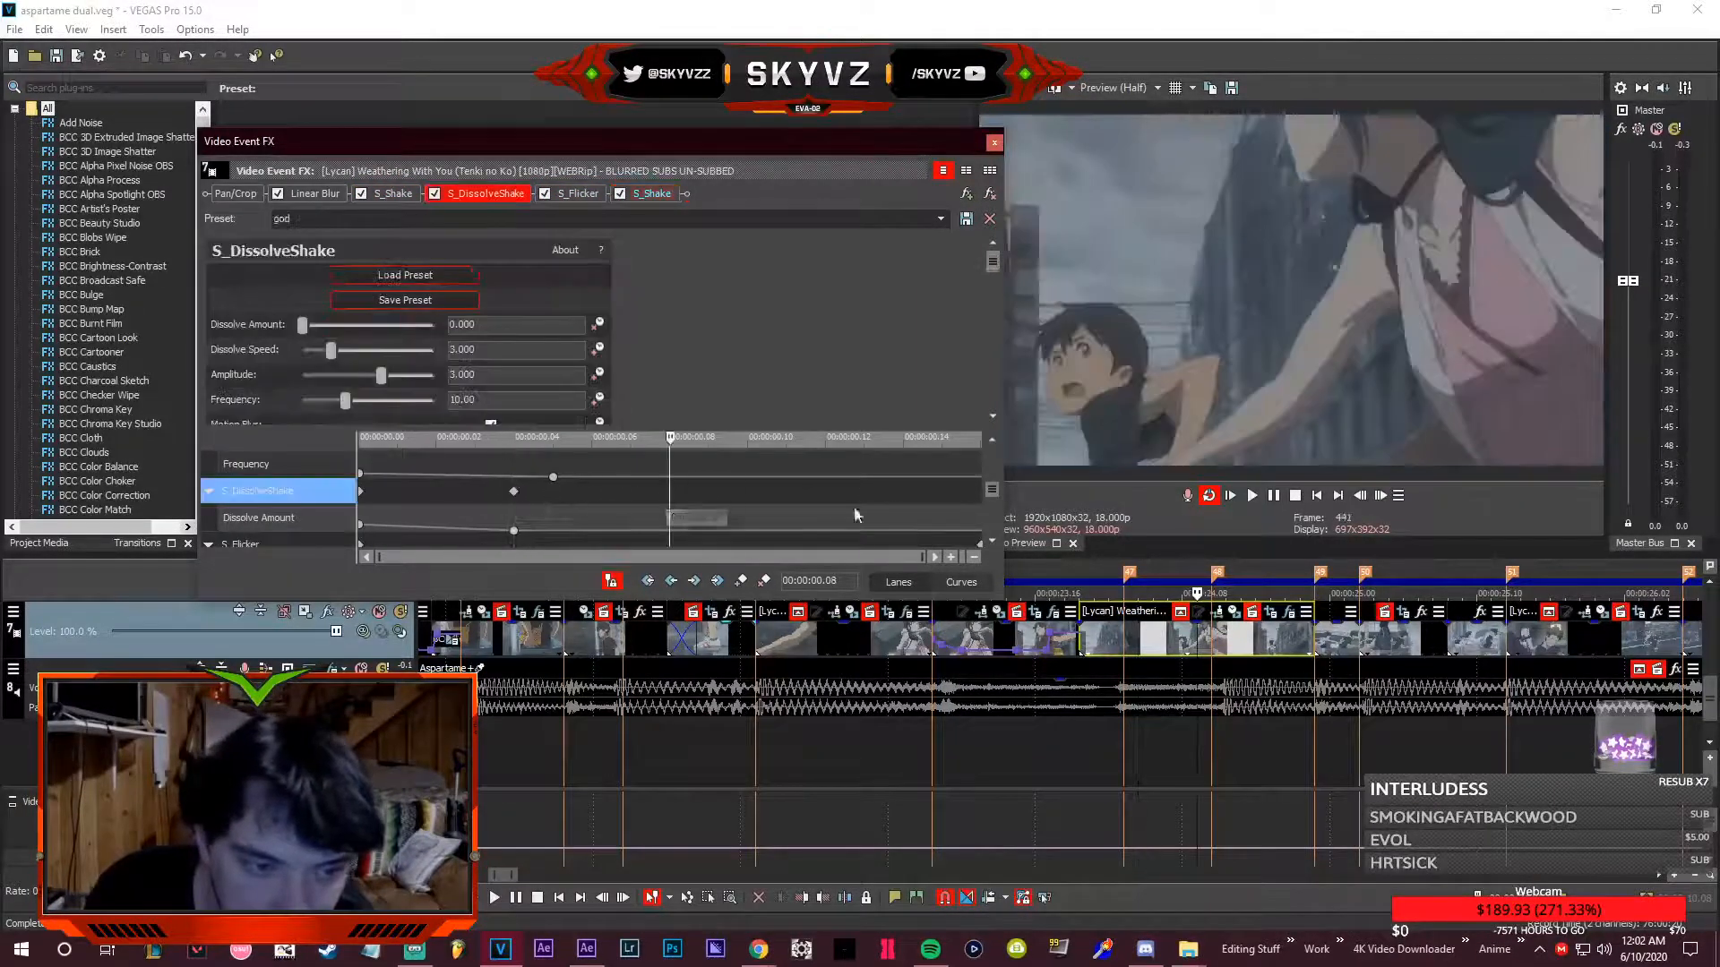
pyautogui.moveTo(593, 500); pyautogui.dragTo(428, 491)
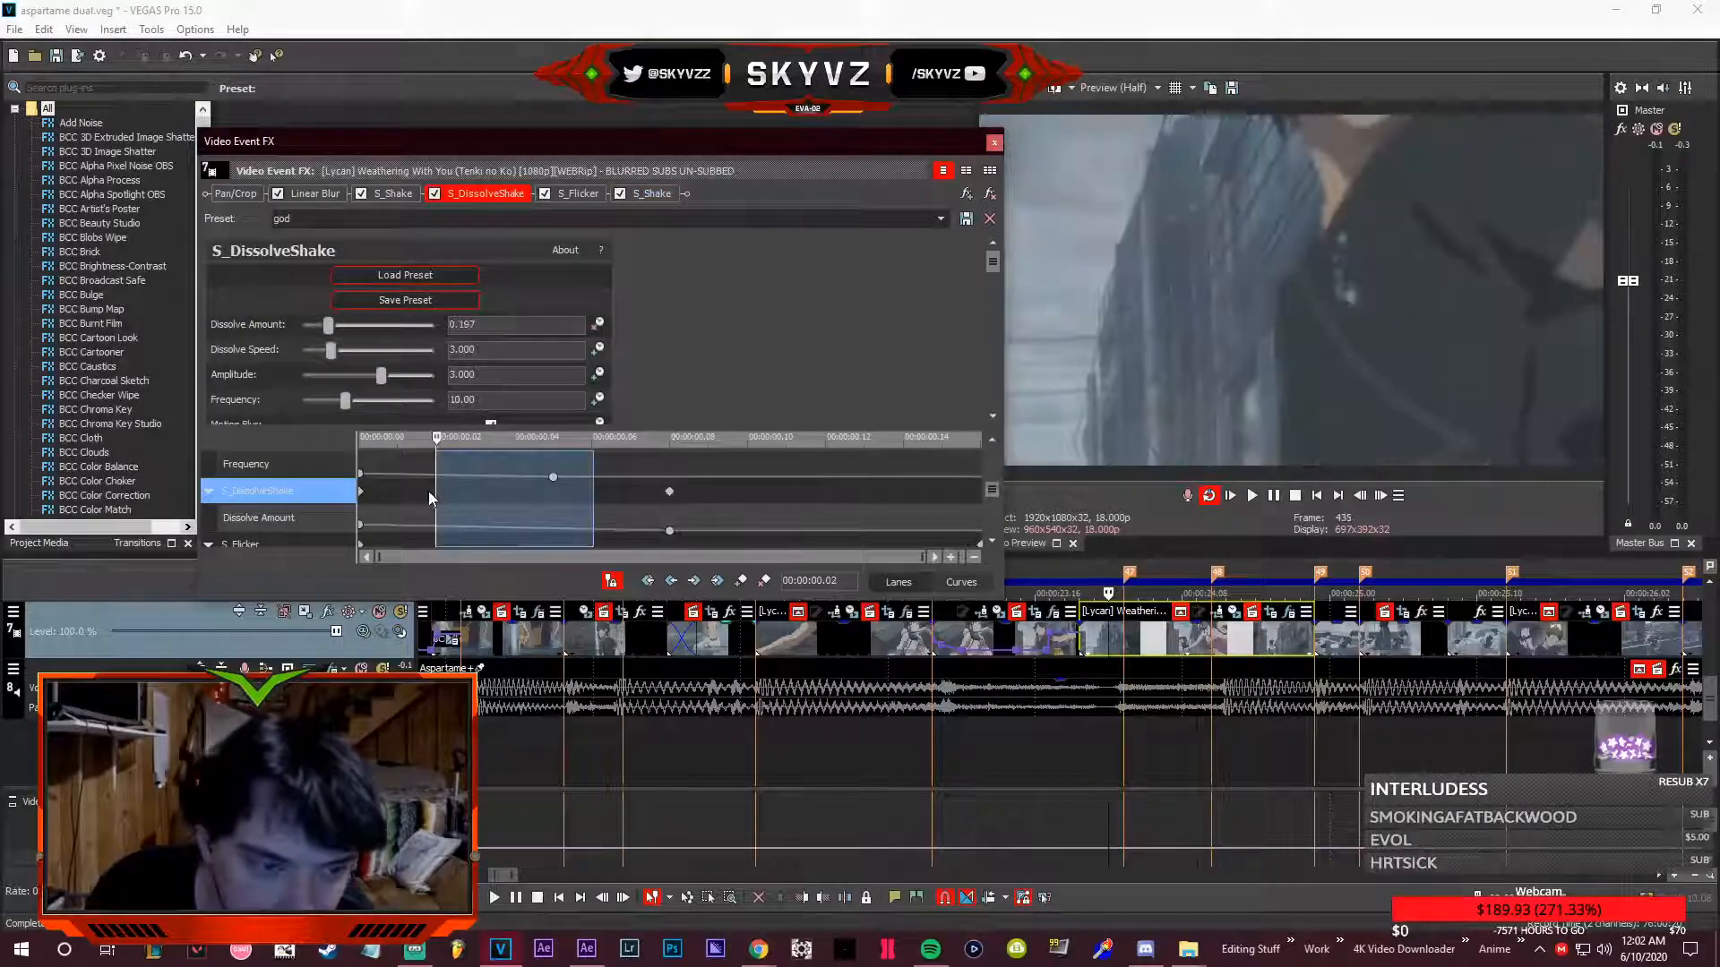